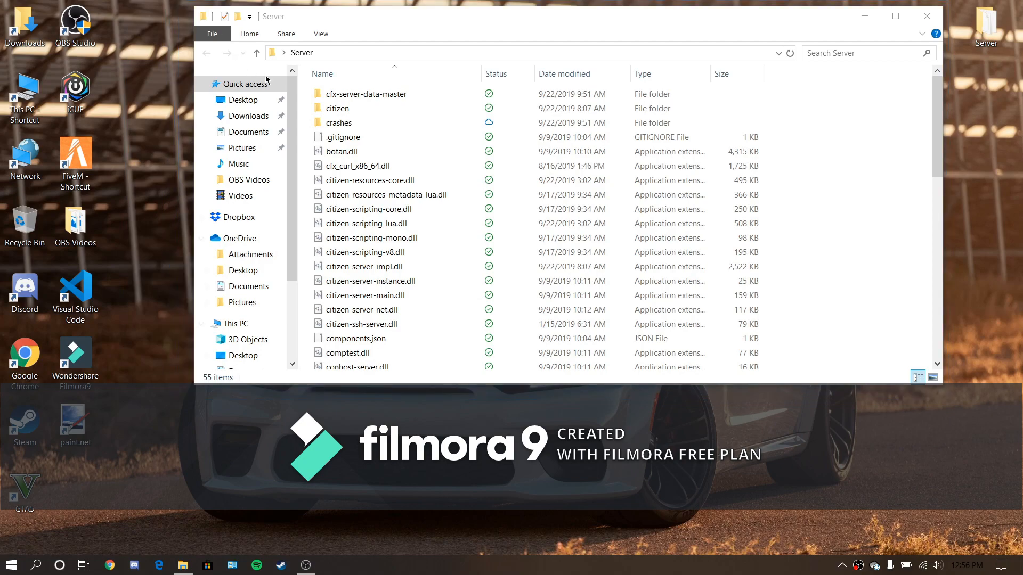
- Open server.cfg from the cfx-server-data-master folder in the code editor and maximize the editor window
double_click(315, 96)
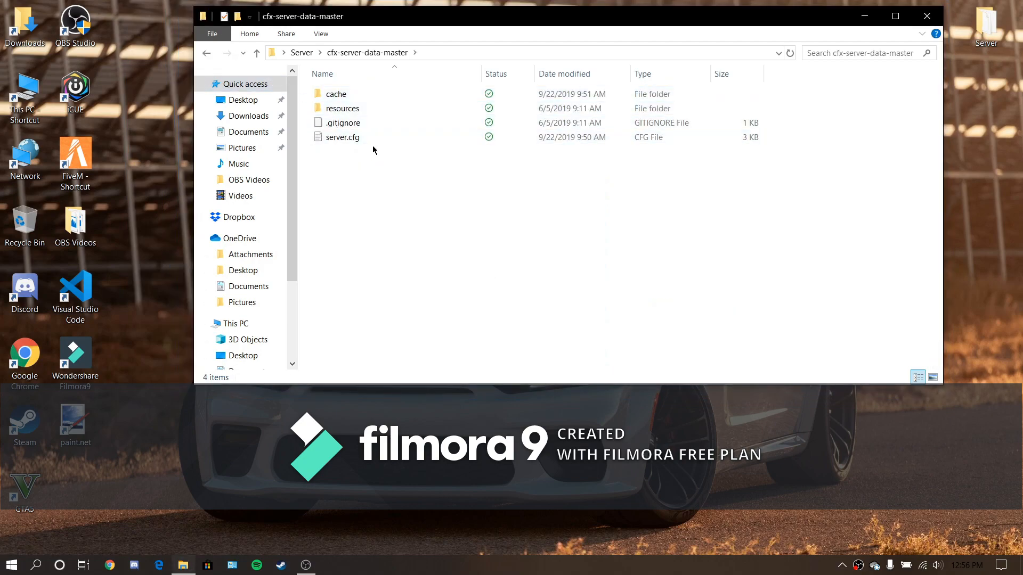
double_click(358, 142)
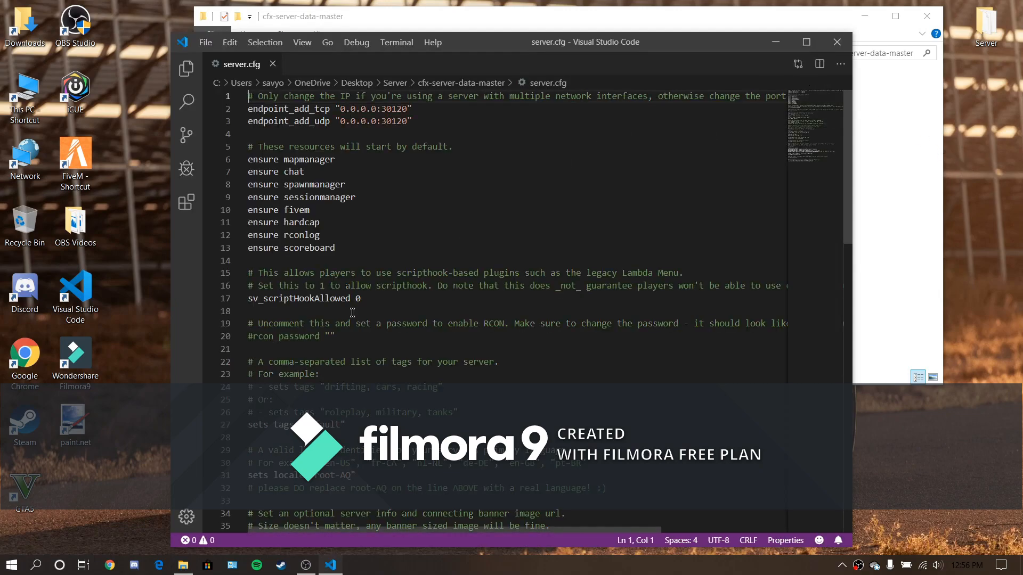
left_click(806, 41)
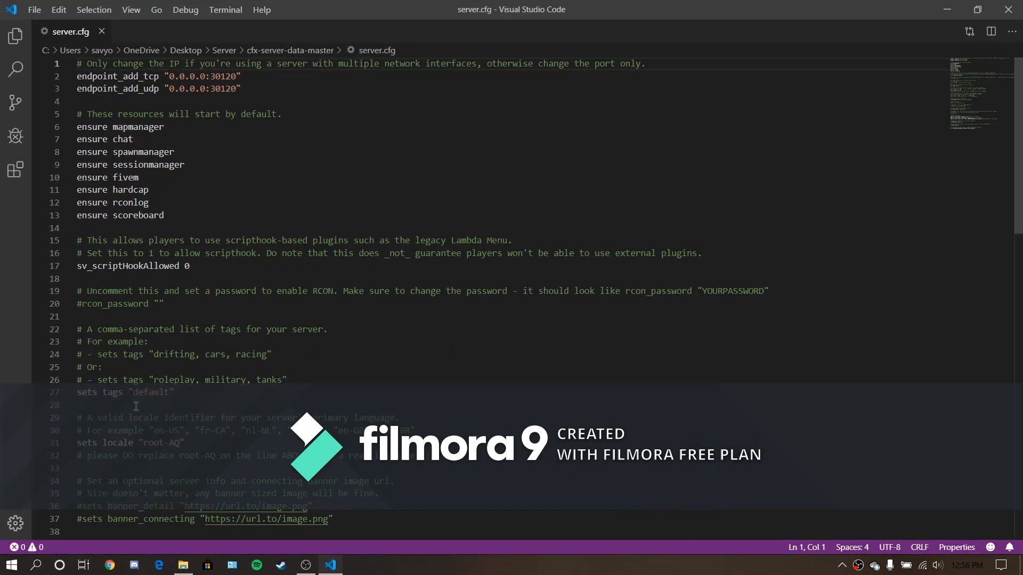
- Look through server.cfg and examine the list of default "ensure" resources from mapmanager to scoreboard
scroll(135, 406, "down", 3)
scroll(135, 400, "up", 3)
scroll(162, 283, "down", 20)
scroll(163, 283, "up", 20)
left_click_drag(106, 216, 69, 129)
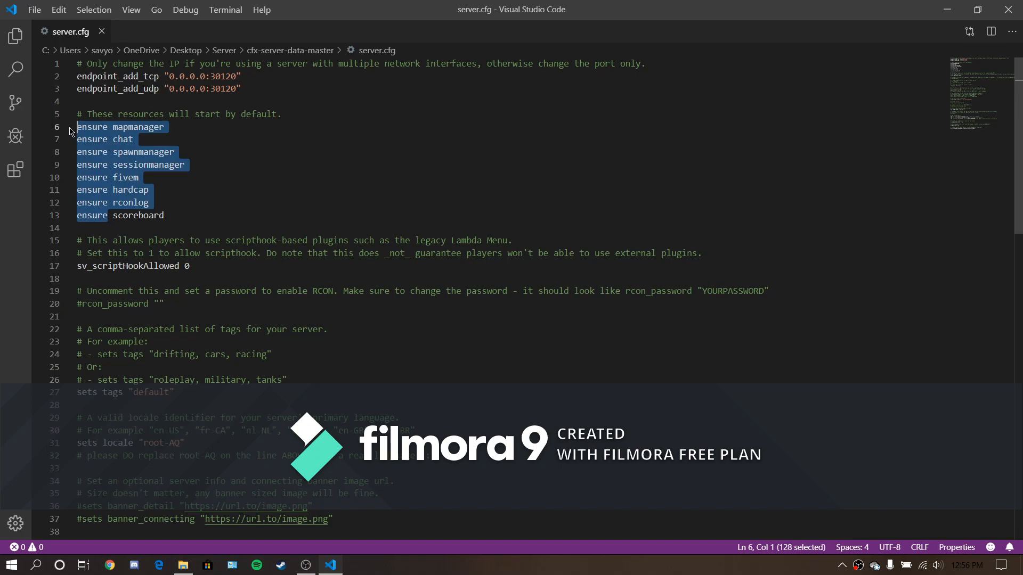
left_click(86, 130)
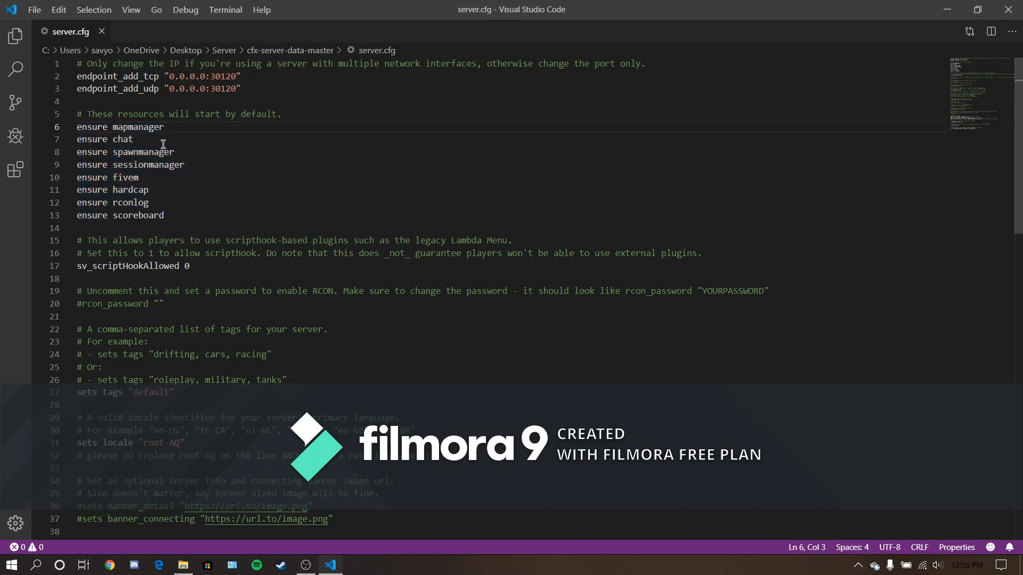
left_click(107, 215)
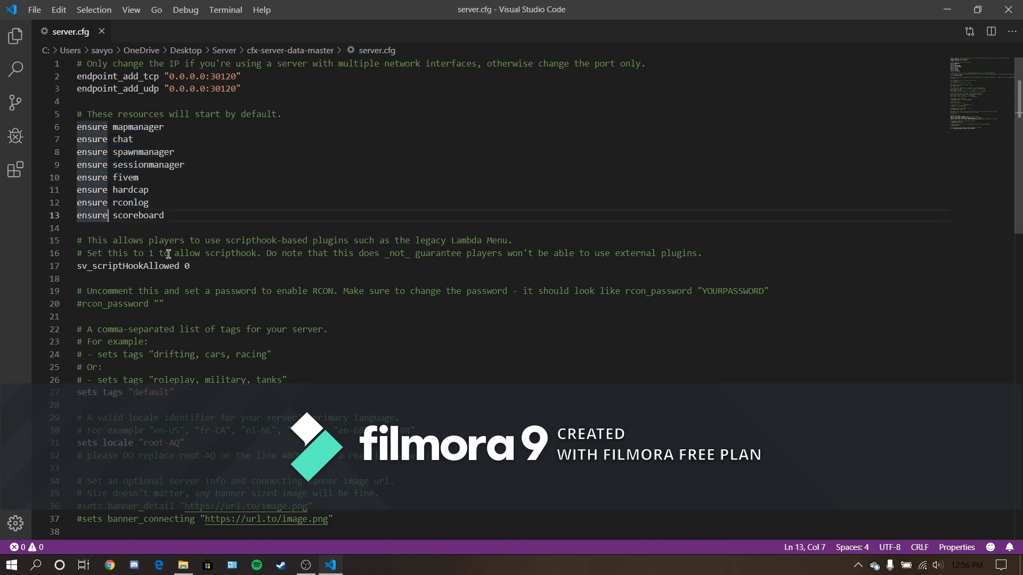
left_click(207, 203)
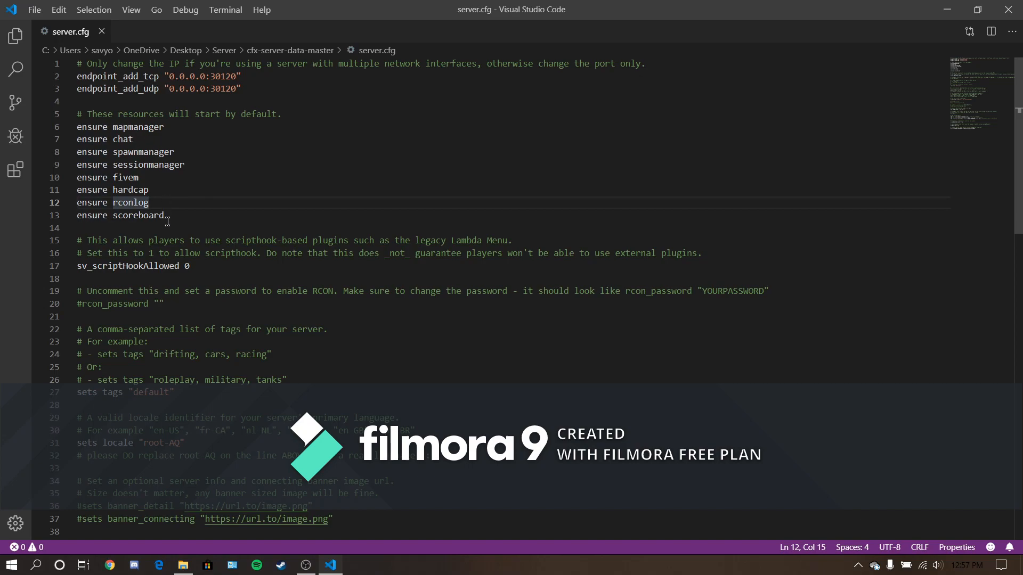
left_click_drag(166, 215, 73, 128)
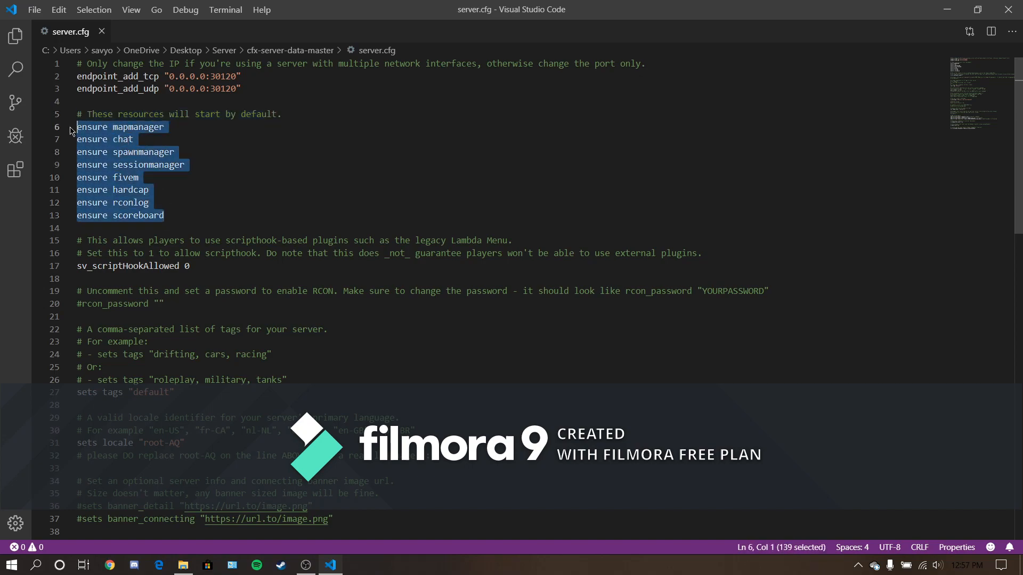
left_click(117, 161)
left_click(170, 218)
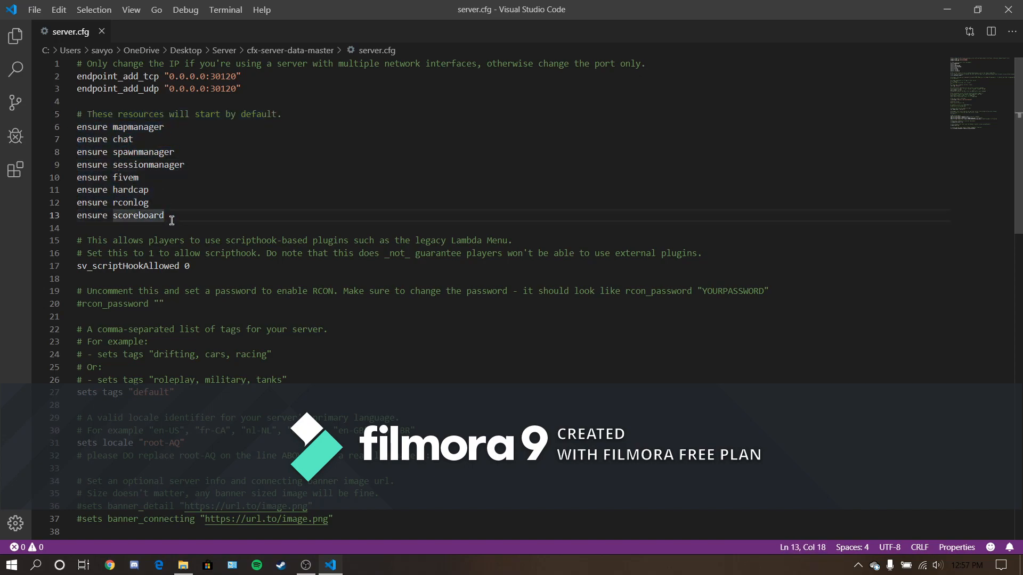
- Check the contents of the server's resources folder in File Explorer and return to server.cfg in the editor
left_click(946, 9)
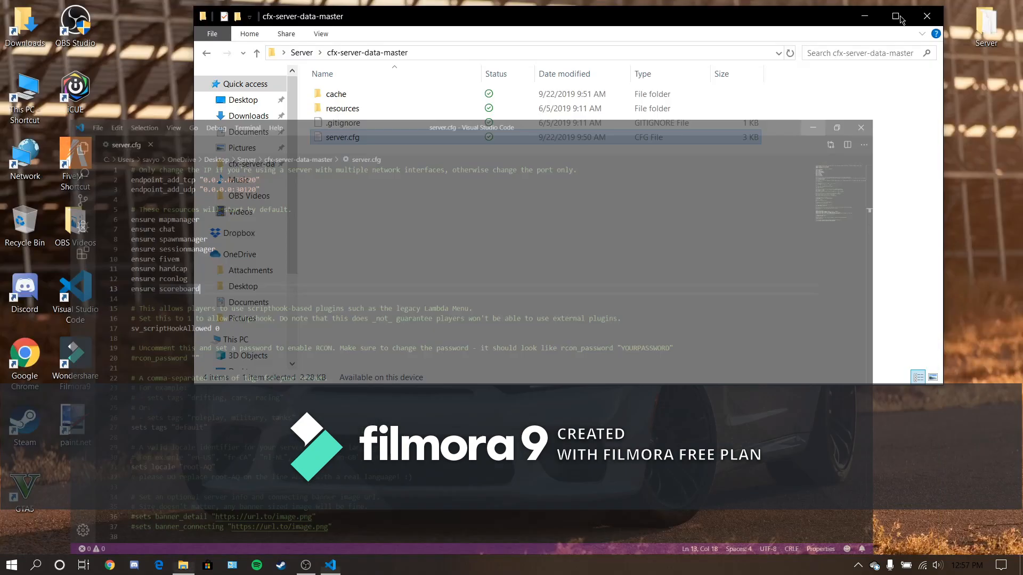
double_click(366, 107)
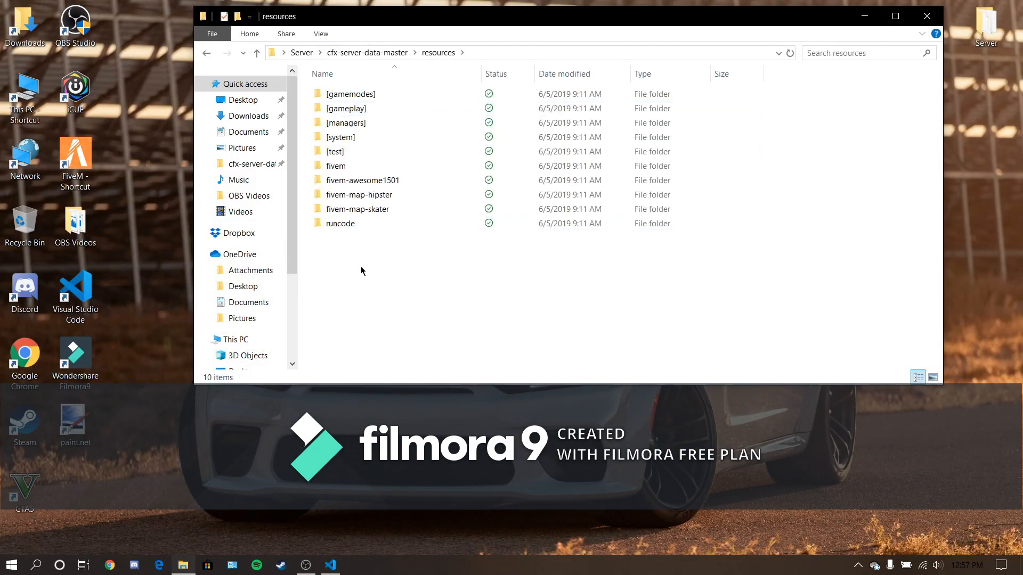
left_click(331, 564)
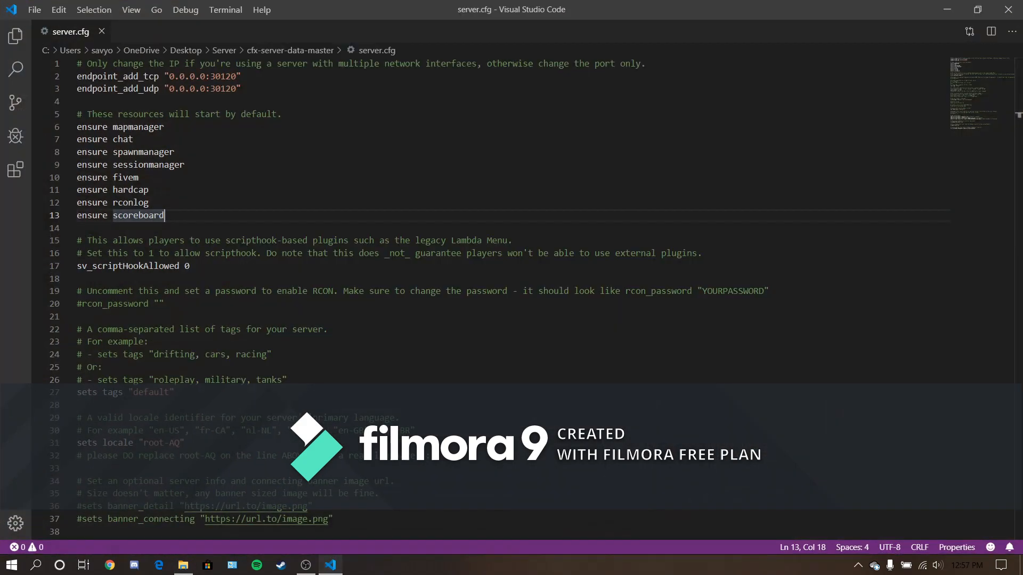
- Try adding an "ensure vMenu" line below the scoreboard resource, and delete that line again
key("Return")
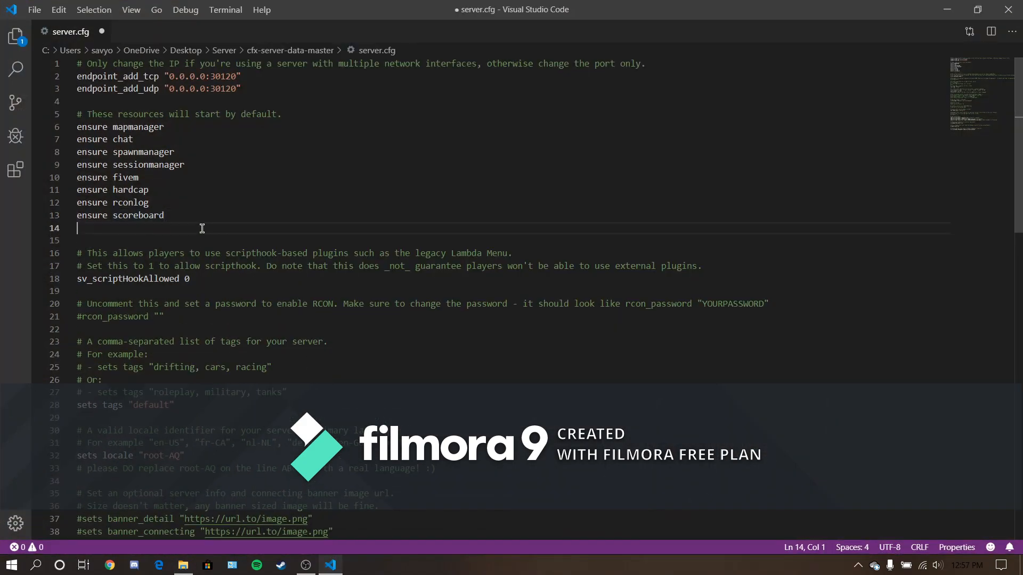
type("ensure v")
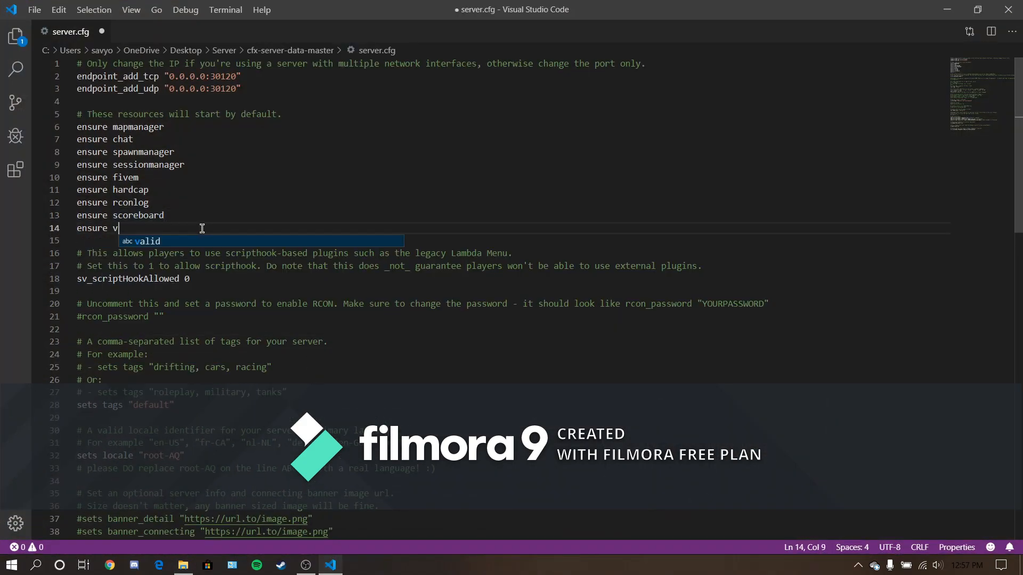
type("Menu")
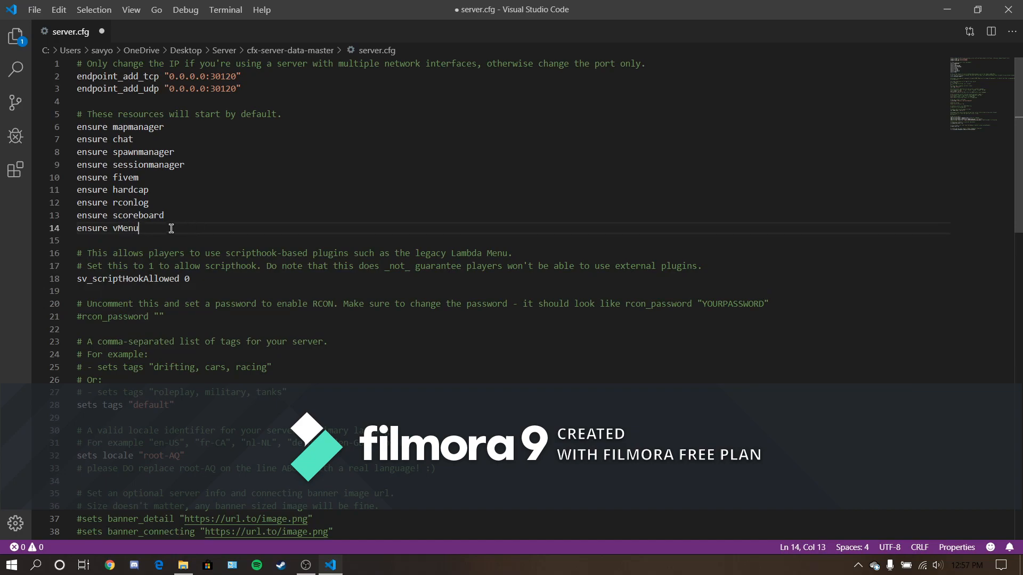
left_click_drag(170, 229, 75, 227)
key("BackSpace")
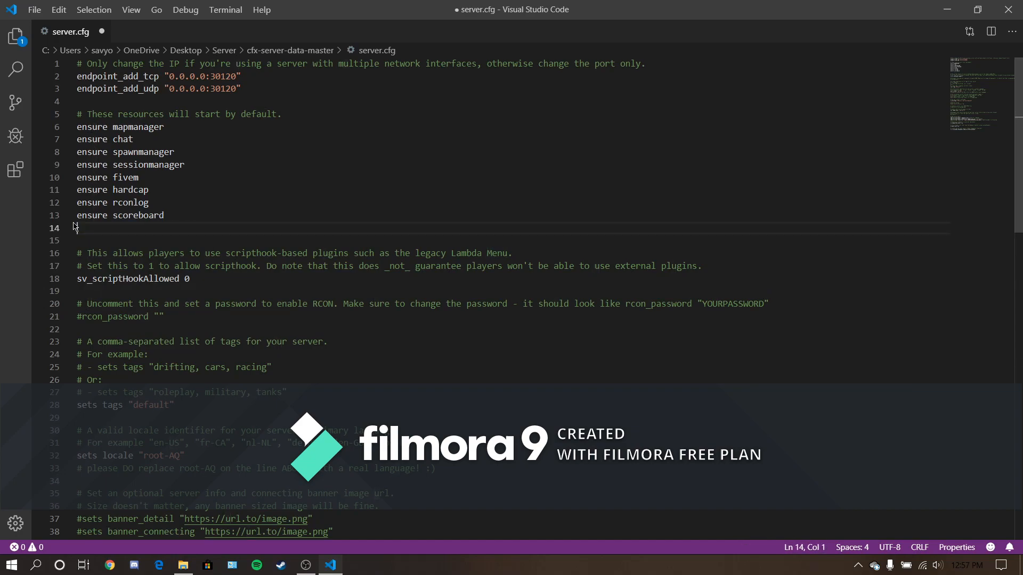
key("BackSpace")
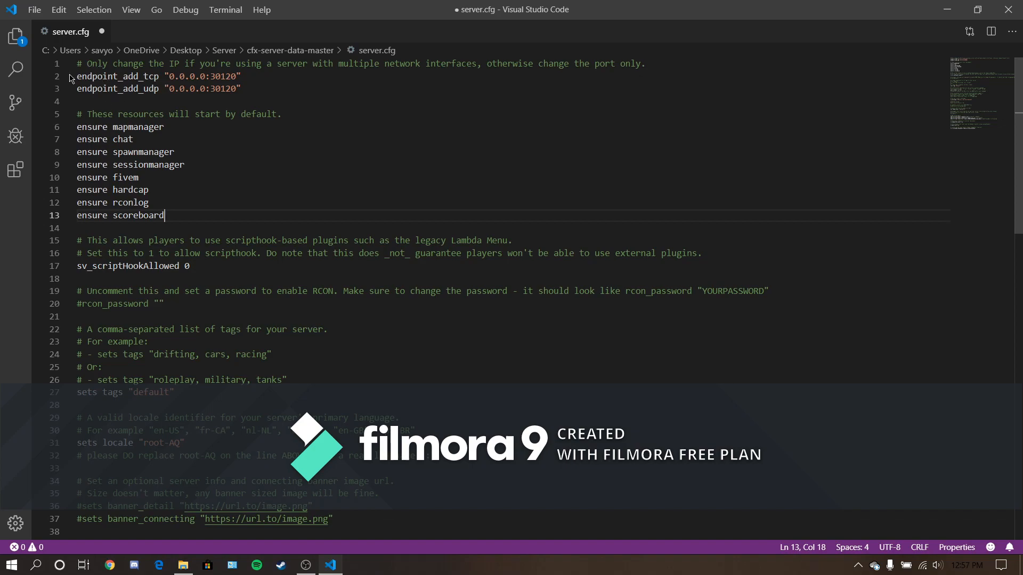
- Review the UDP endpoint address and the sv_scriptHookAllowed setting
left_click_drag(242, 90, 165, 88)
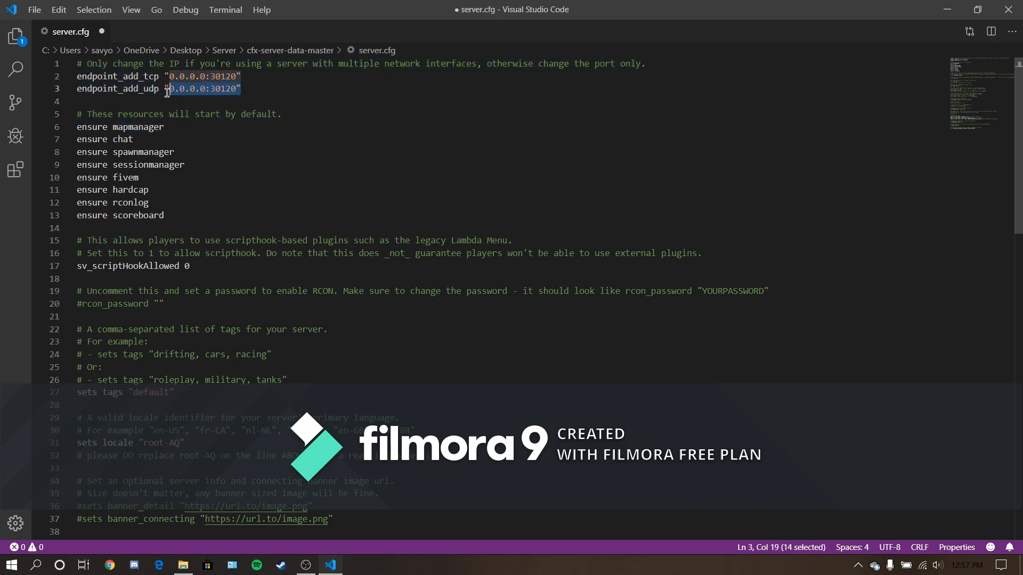
left_click(165, 88)
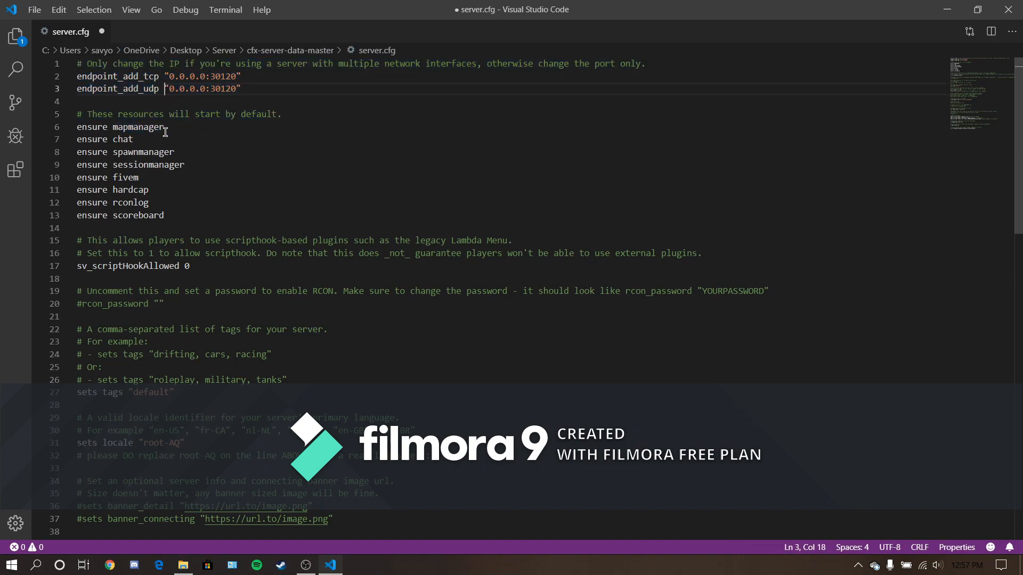
mouse_move(94, 278)
left_mouse_down()
mouse_move(147, 266)
mouse_move(96, 261)
left_mouse_up()
left_click(192, 266)
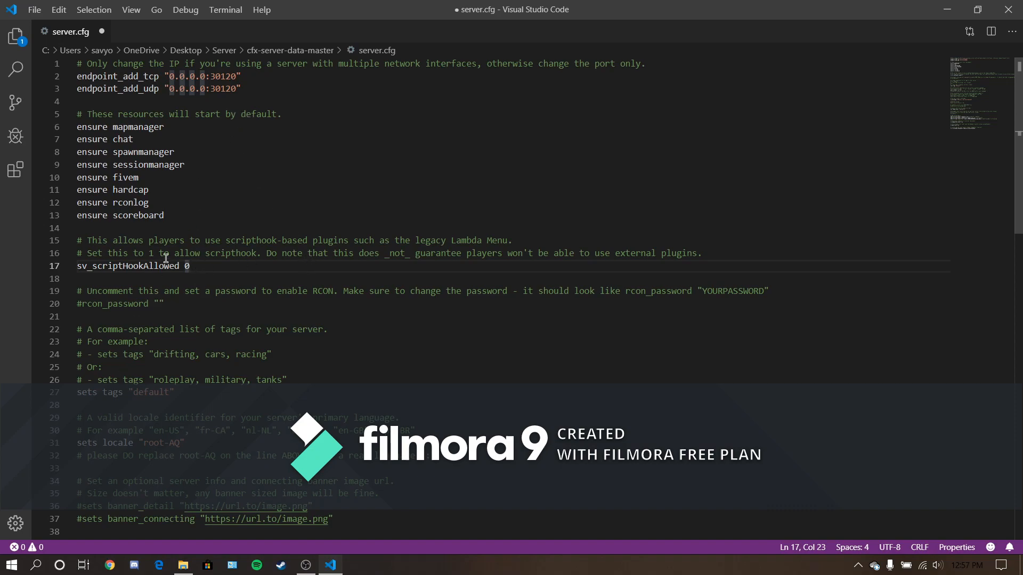
- Uncomment the rcon_password line and enter the RCON password between its quotation marks
left_click(82, 304)
key("BackSpace")
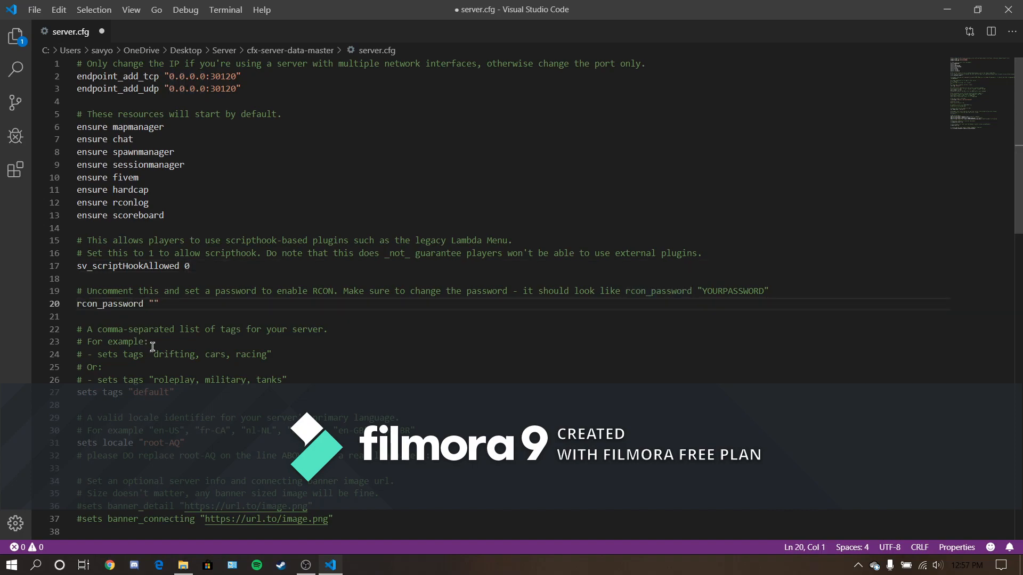
left_click_drag(87, 329, 76, 329)
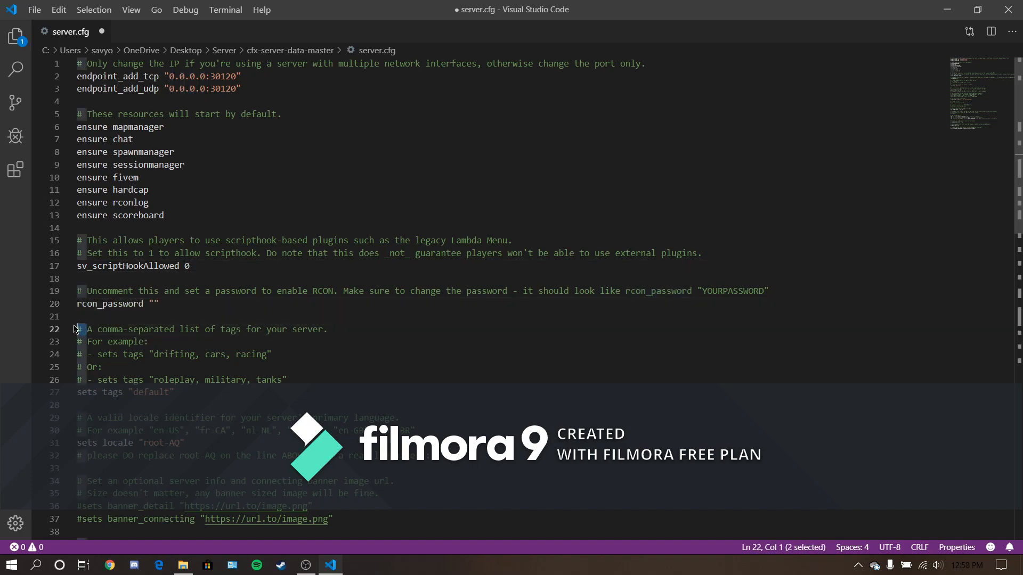
left_click(152, 303)
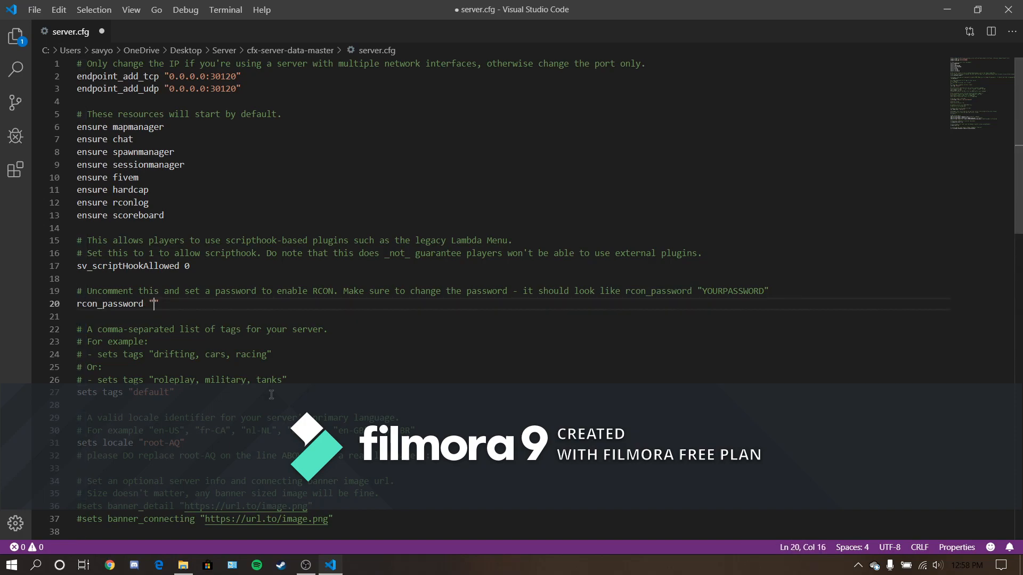
type("Test")
- Add the tag "test" to the server tags so that the line reads "default, test"
left_click(175, 392)
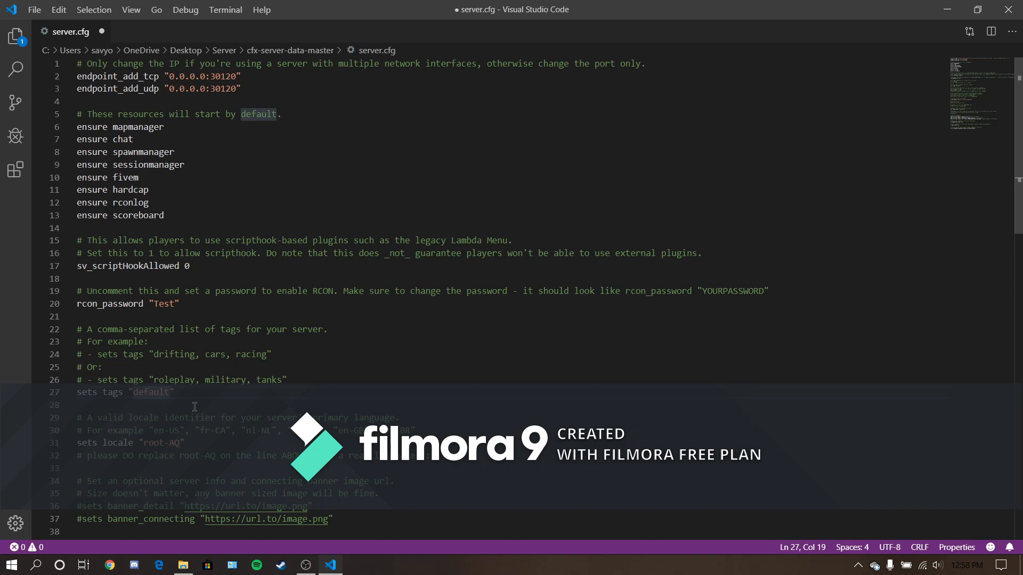
type(",")
type("ffun")
key("BackSpace")
key("BackSpace")
key("BackSpace")
key("BackSpace")
type("test")
- Set the server locale to "en-US" and go over the other example locale identifiers in the comment above it
scroll(223, 321, "down", 6)
scroll(207, 341, "up", 2)
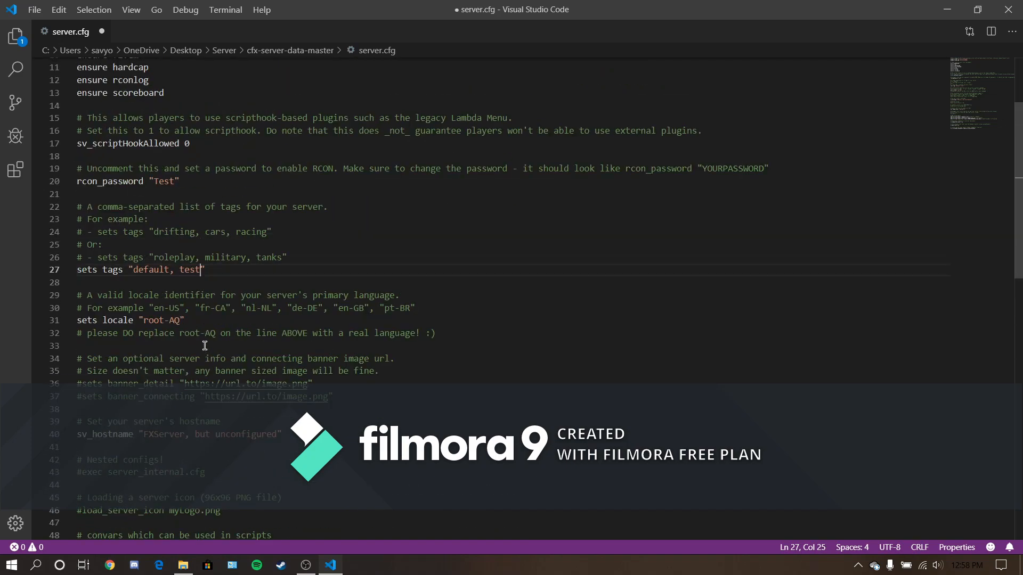
left_click_drag(180, 321, 144, 318)
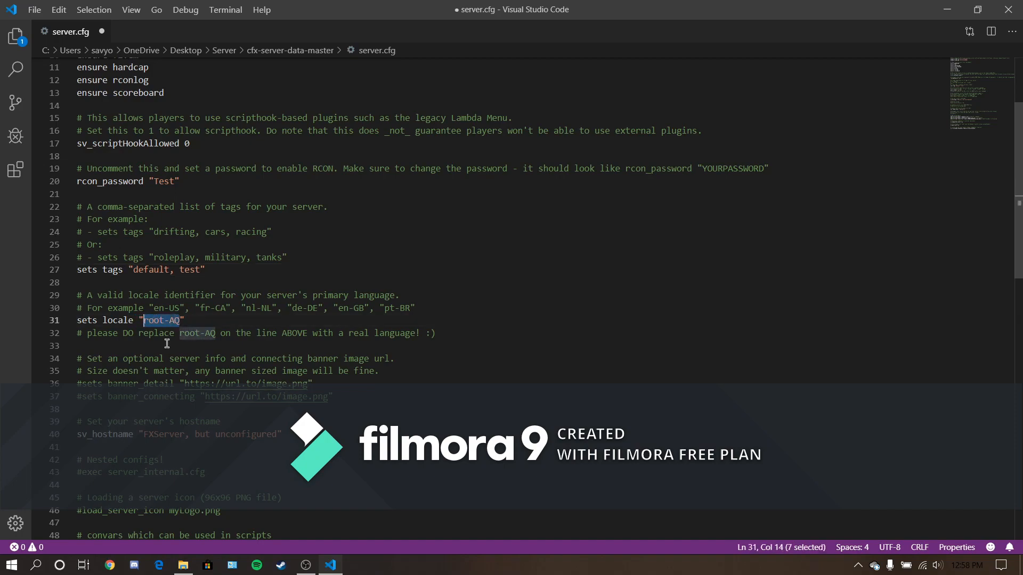
type("en")
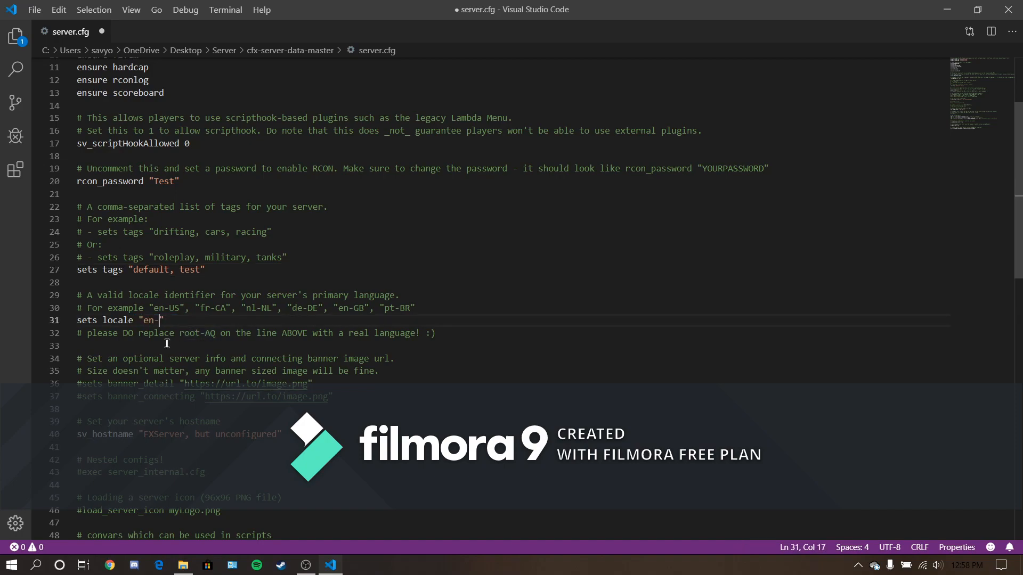
type("-US")
left_click_drag(225, 307, 206, 309)
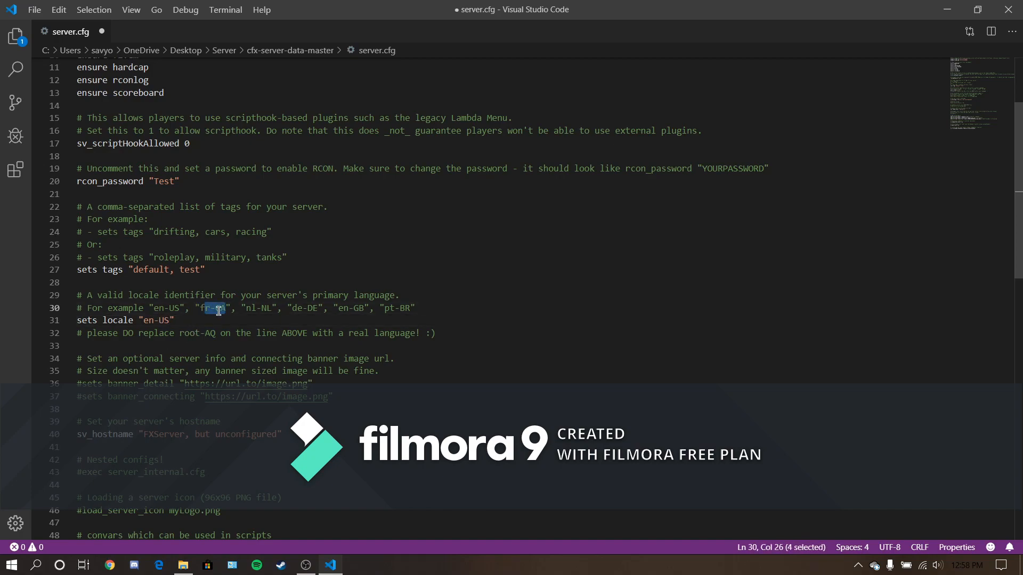
left_click(231, 307)
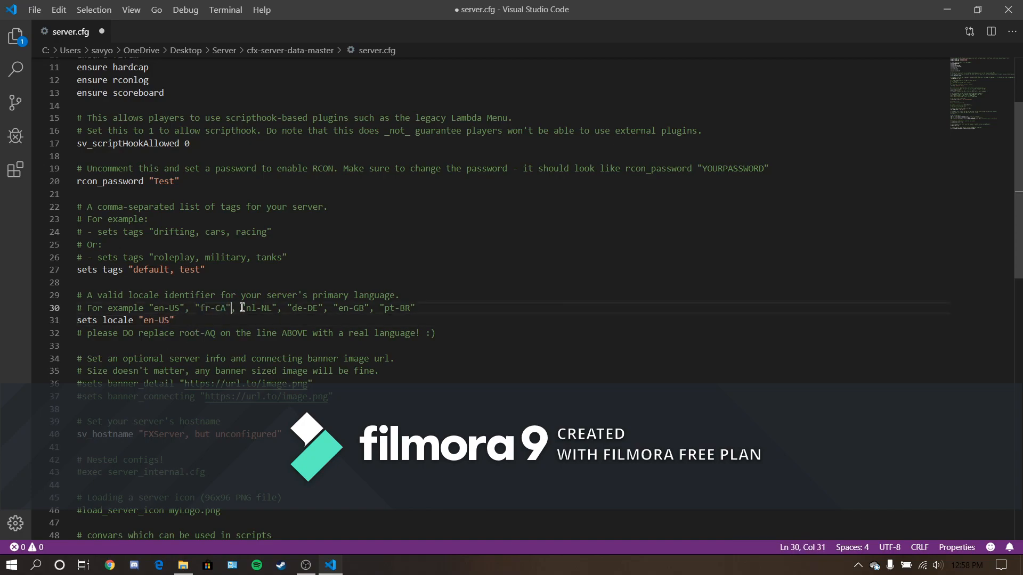
left_click(298, 307)
left_click(368, 308)
left_click(399, 309)
- Uncomment the "sets banner_connecting" line
scroll(176, 394, "down", 1)
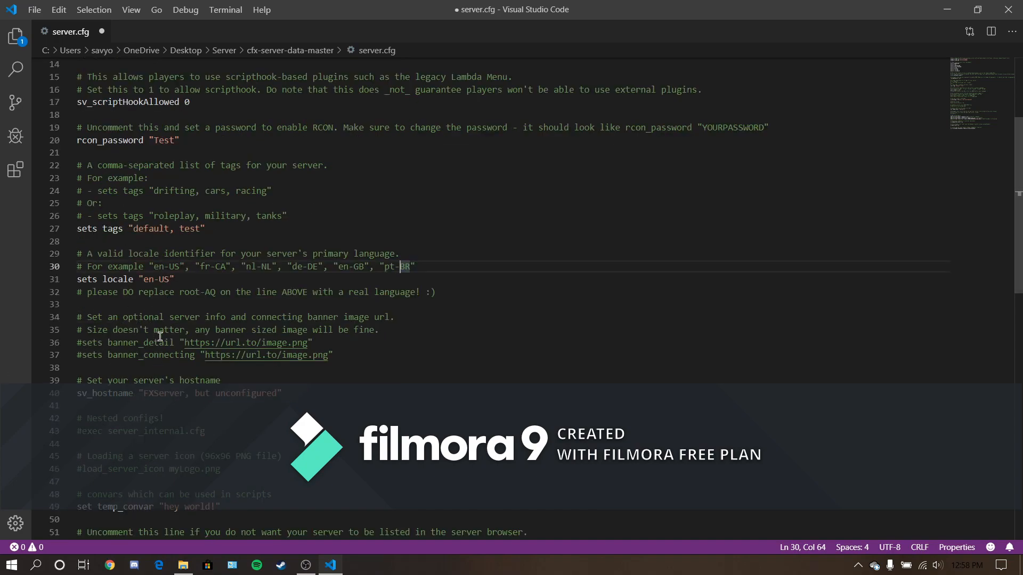
left_click(78, 355)
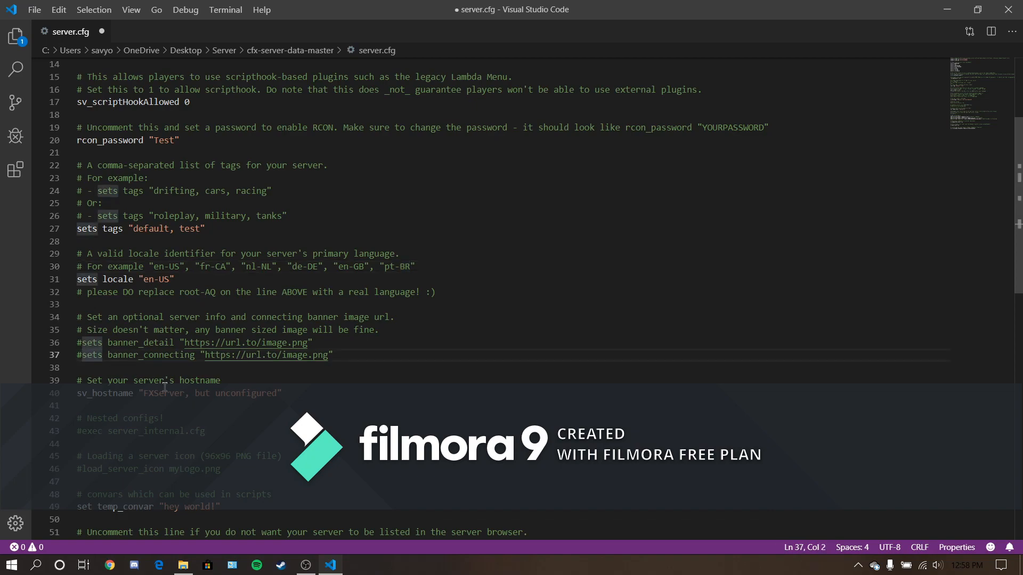
key("Delete")
- Try uncommenting the "sets banner_detail" line, look at its image URL, and comment the line out again
left_click(84, 342)
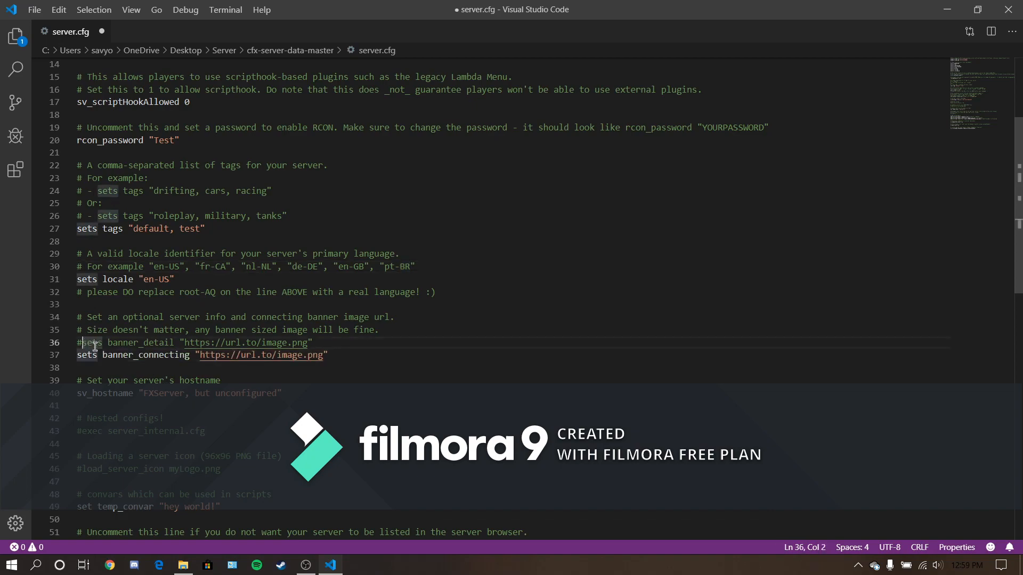
key("BackSpace")
left_click_drag(307, 342, 184, 342)
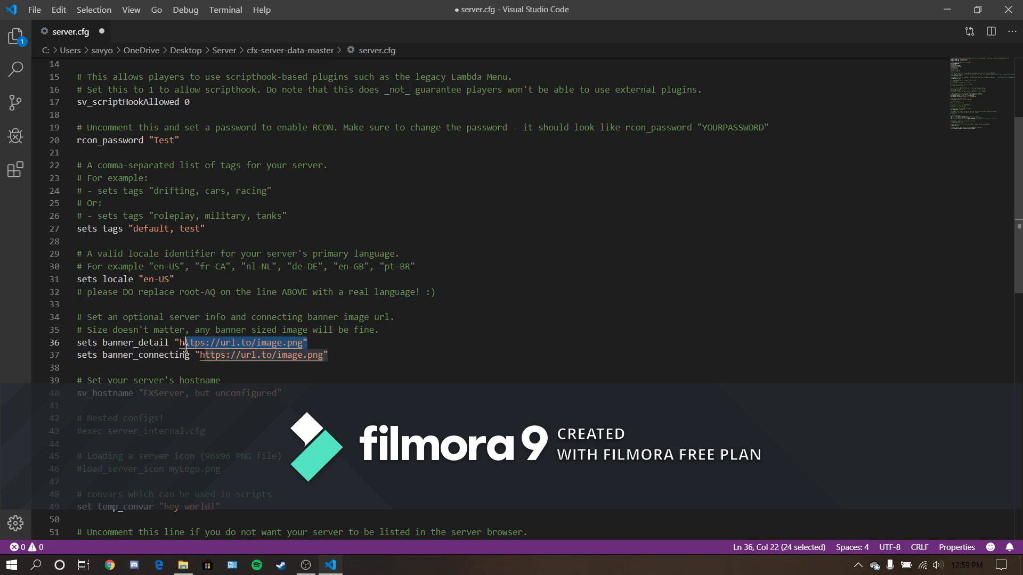
left_click(80, 345)
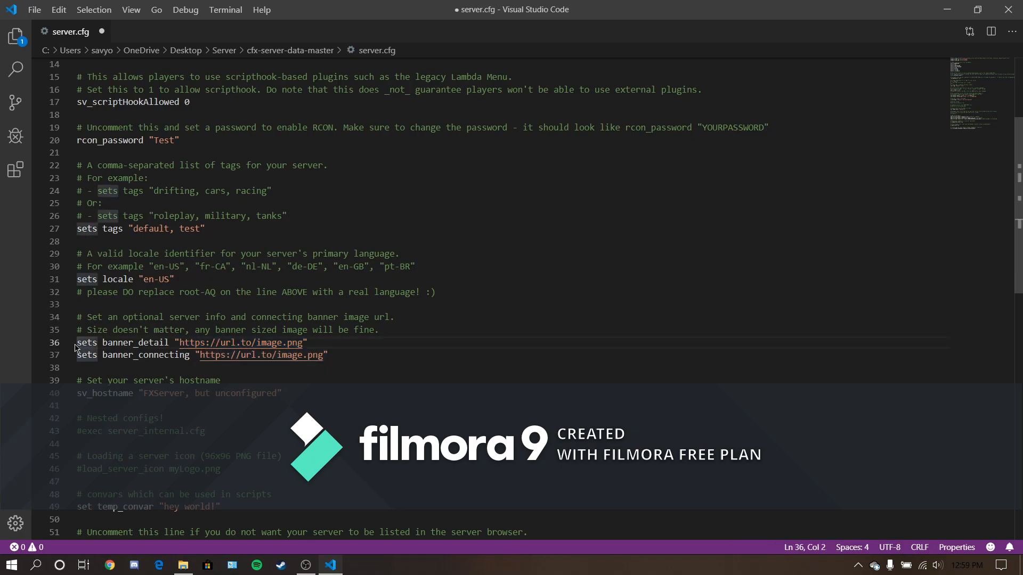
left_click(78, 344)
type("#")
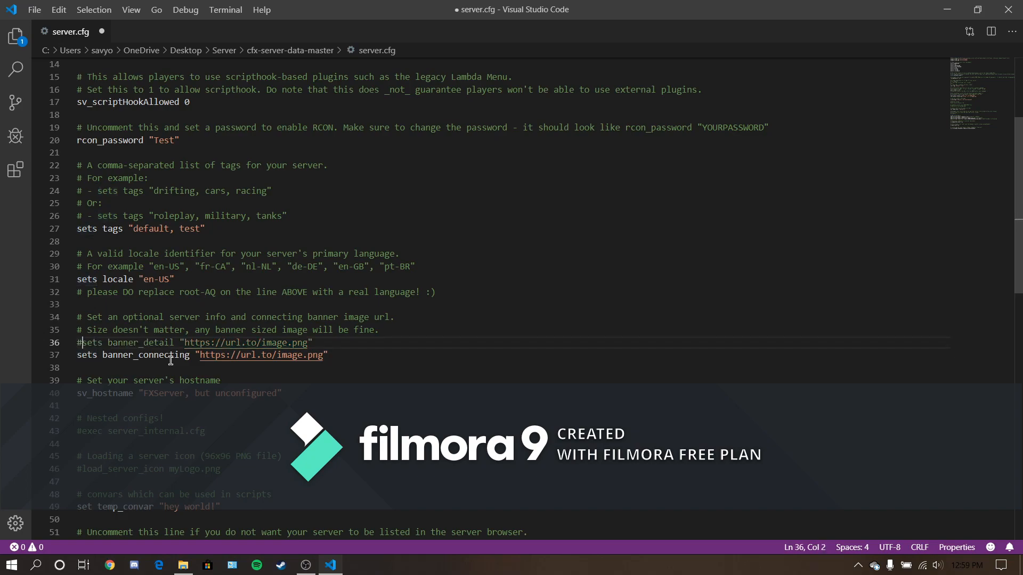
- Comment out the "sets banner_connecting" line again with a leading #
key("Down")
key("Home")
type("#")
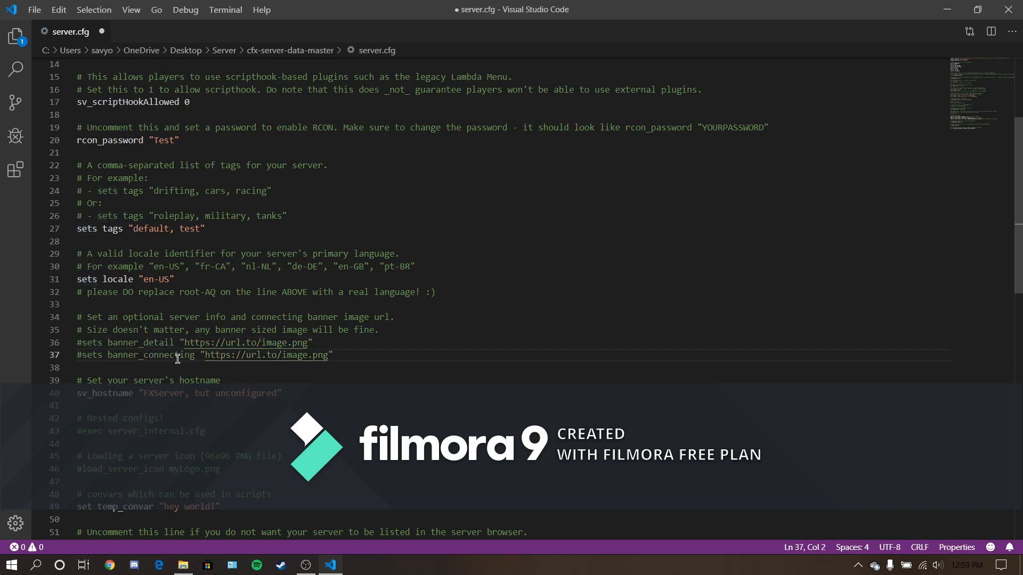
- Replace the placeholder server name in the sv_hostname line with "Test"
scroll(157, 396, "down", 2)
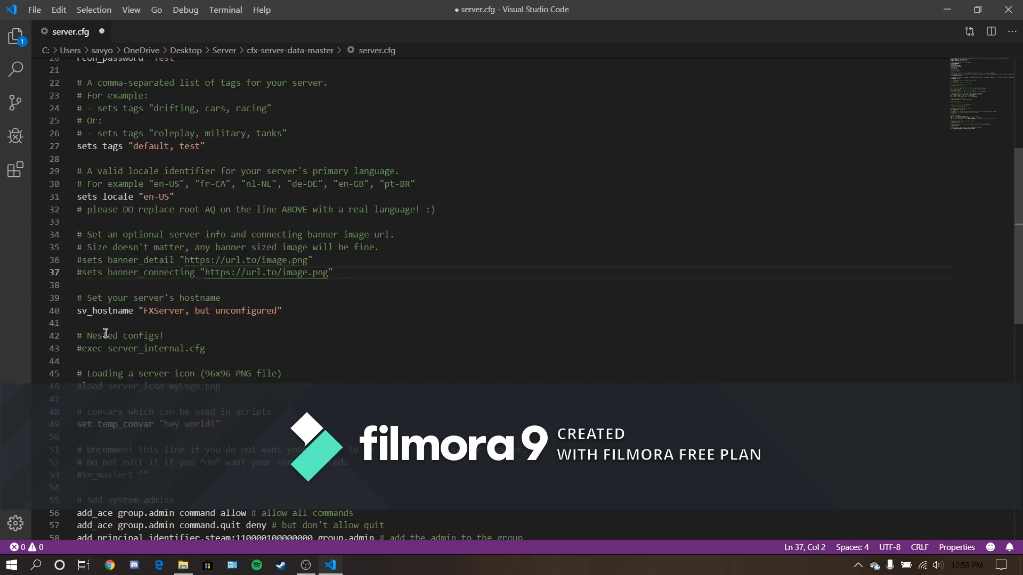
left_click(144, 311)
left_click_drag(144, 313, 277, 312)
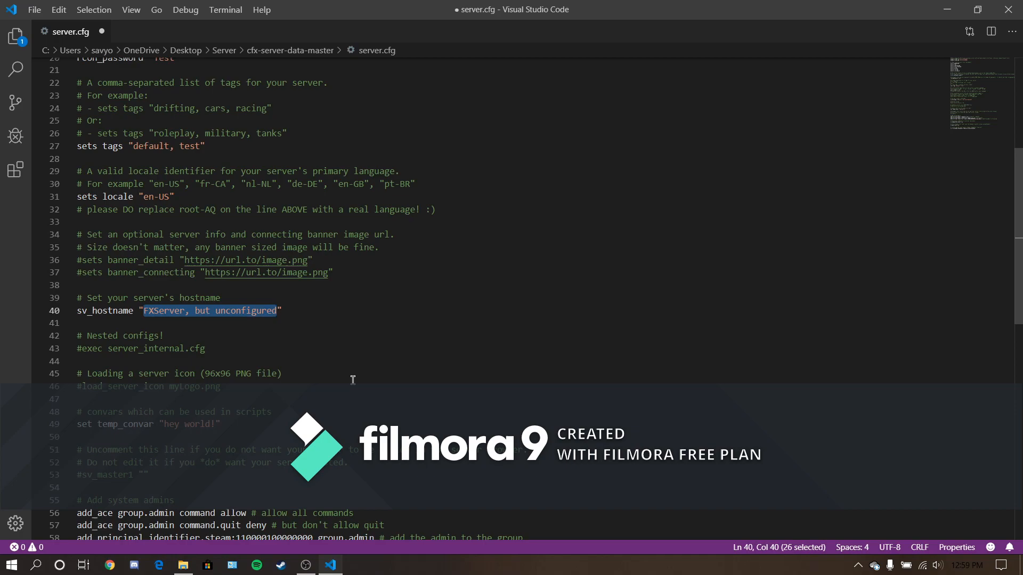
type("Test")
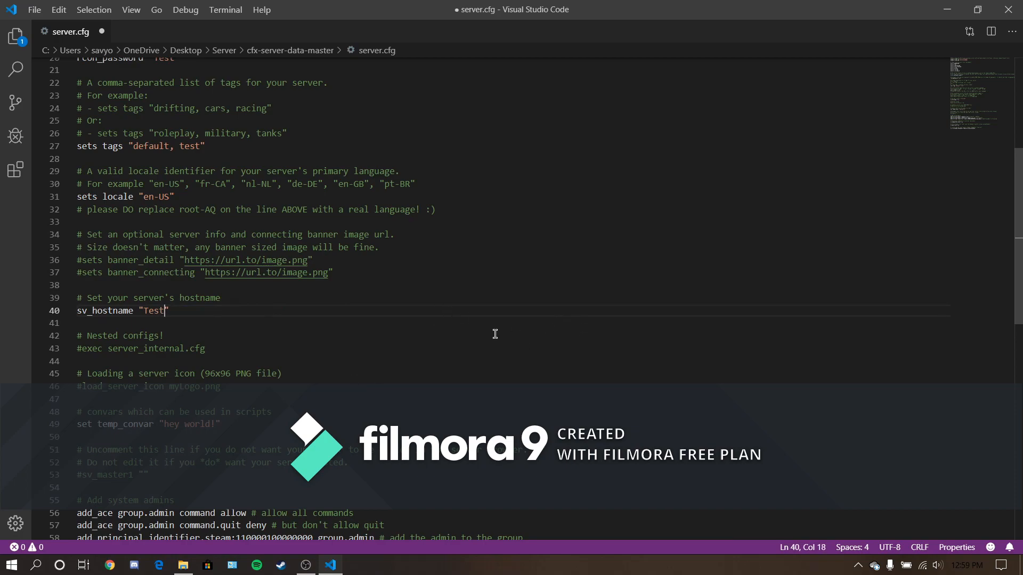
left_click_drag(341, 323, 320, 437)
left_click(304, 386)
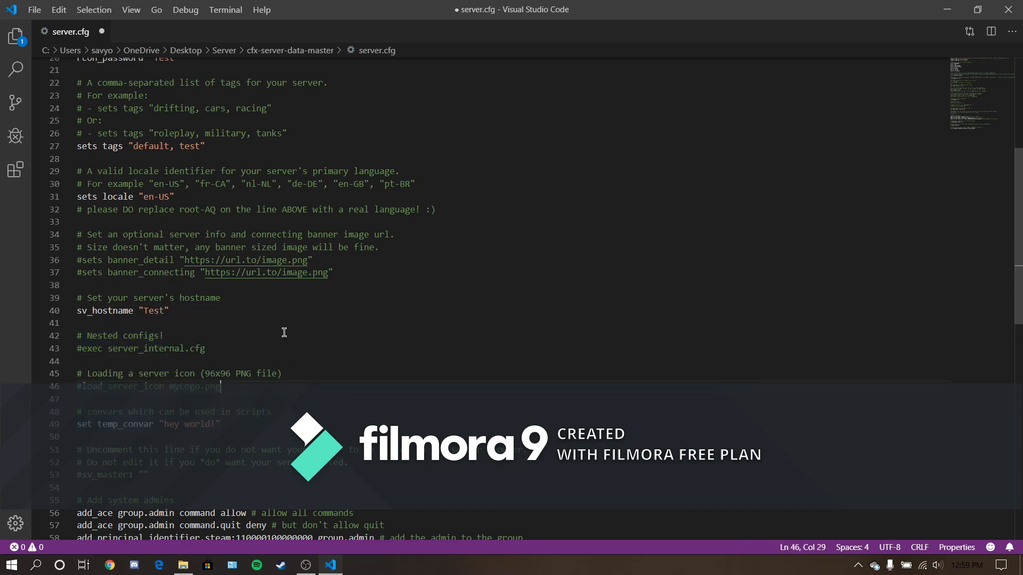
- Place the cursor before Test in the sv_hostname value, then switch to Chrome and search for "straight line text"
left_click(164, 312)
left_click(144, 311)
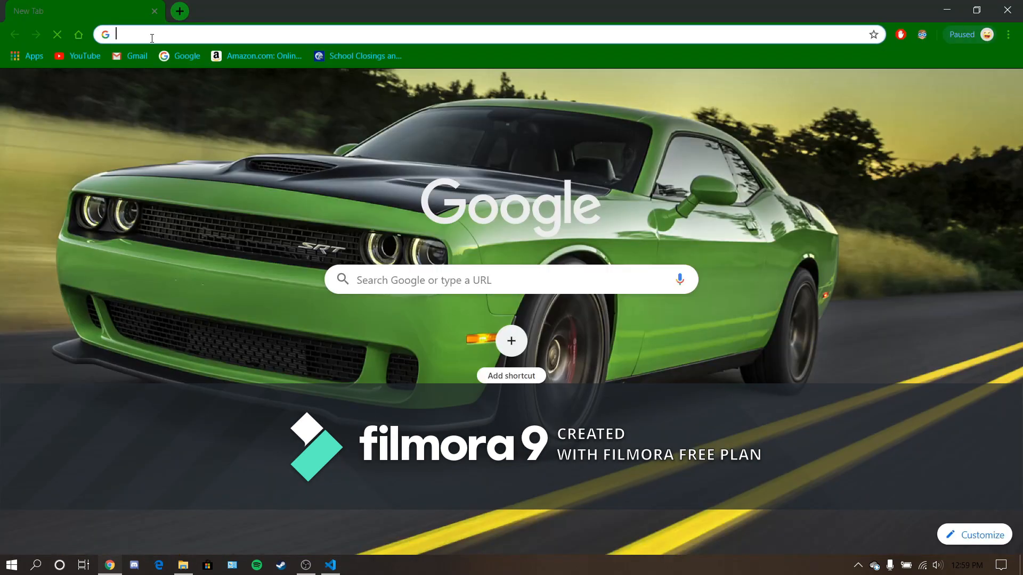
type("stat")
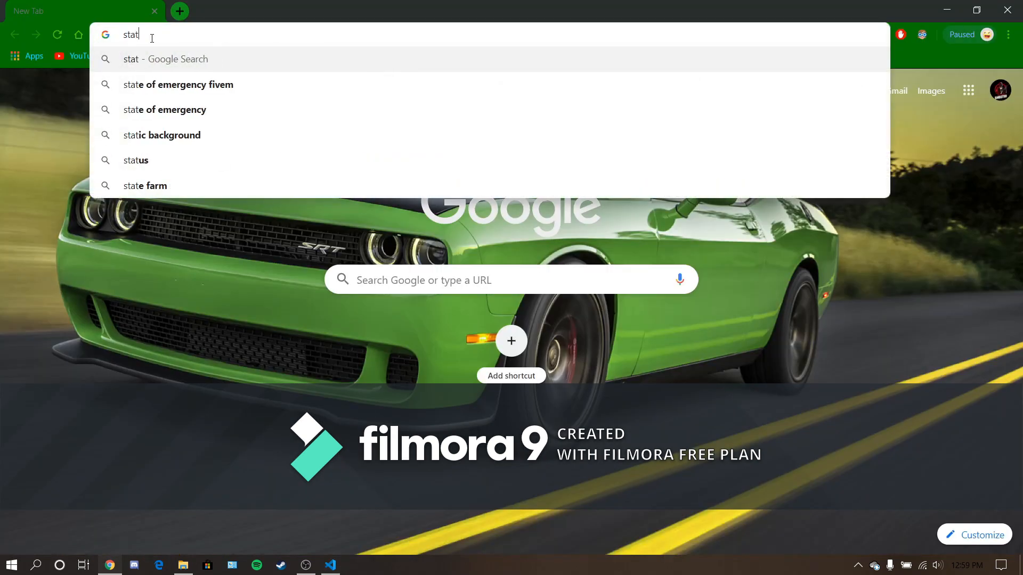
key("BackSpace")
key("BackSpace")
type("raight")
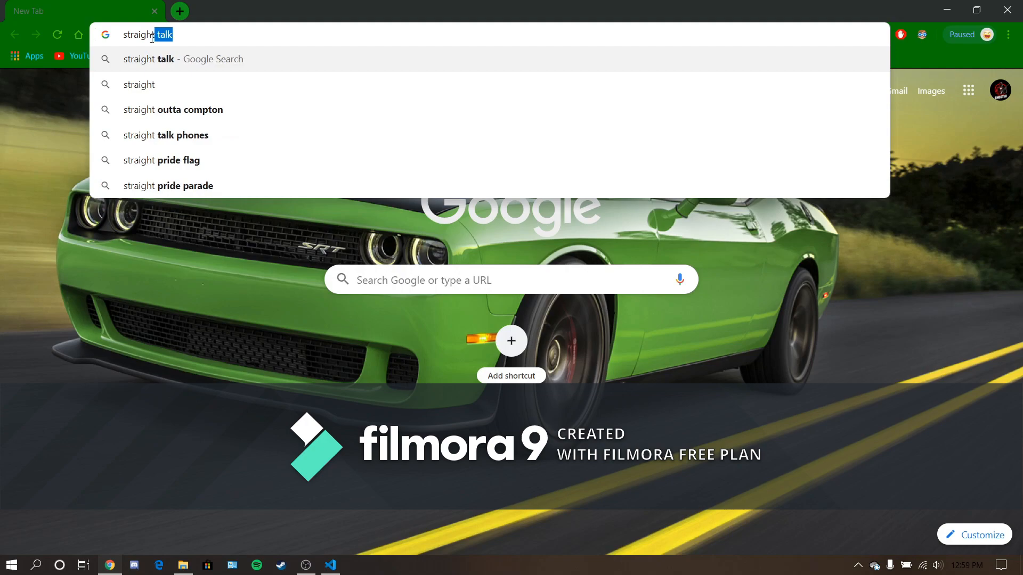
type(" line text")
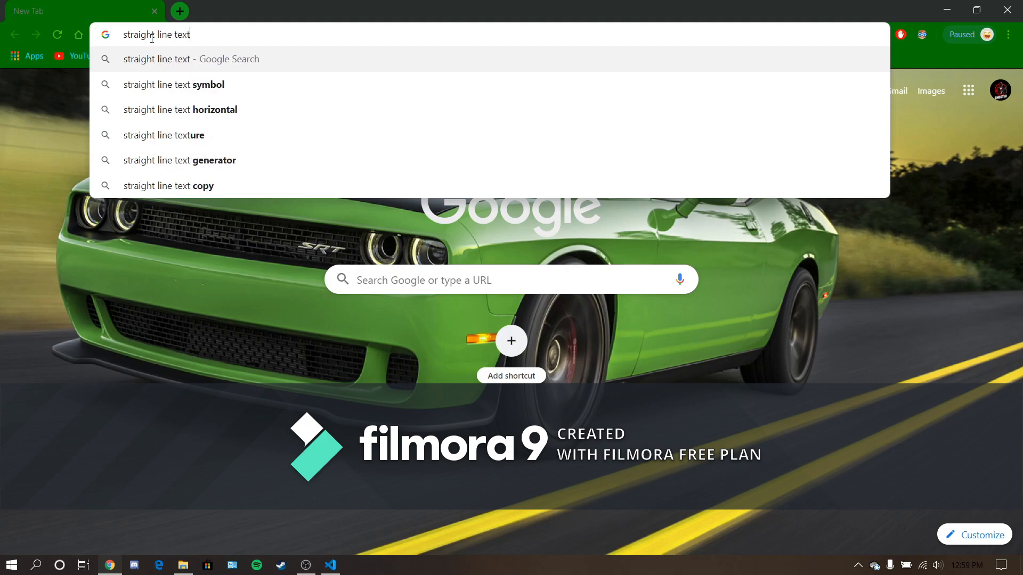
key("Return")
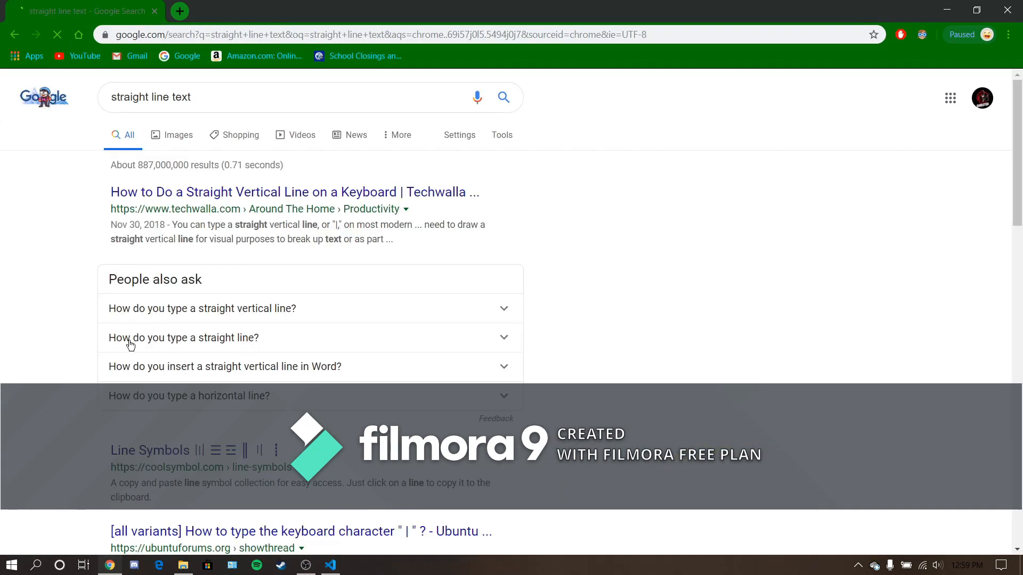
- Open the coolsymbol.com Line Symbols result and copy the second vertical bar symbol in the first row
scroll(152, 419, "down", 1)
left_click(136, 384)
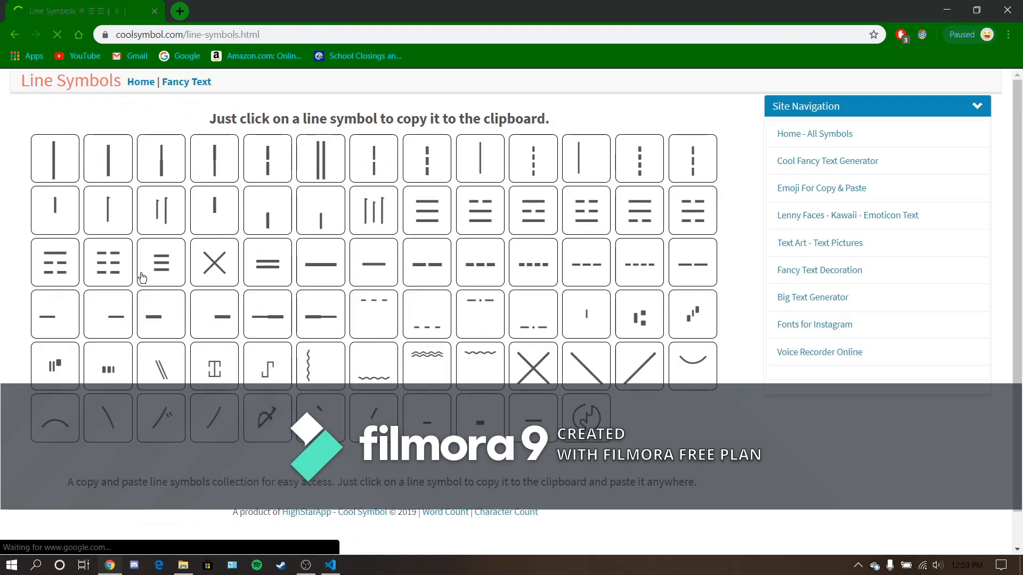
left_click(94, 162)
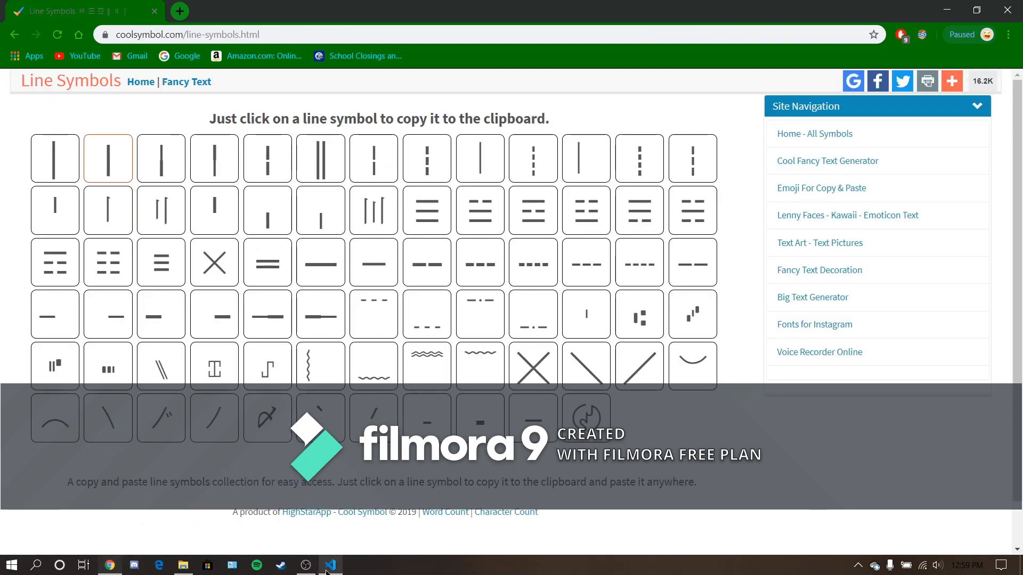
- Switch back to Visual Studio Code, paste the vertical bar before Test in the hostname and put the color code ^1 in front
key("alt+Tab")
type("│")
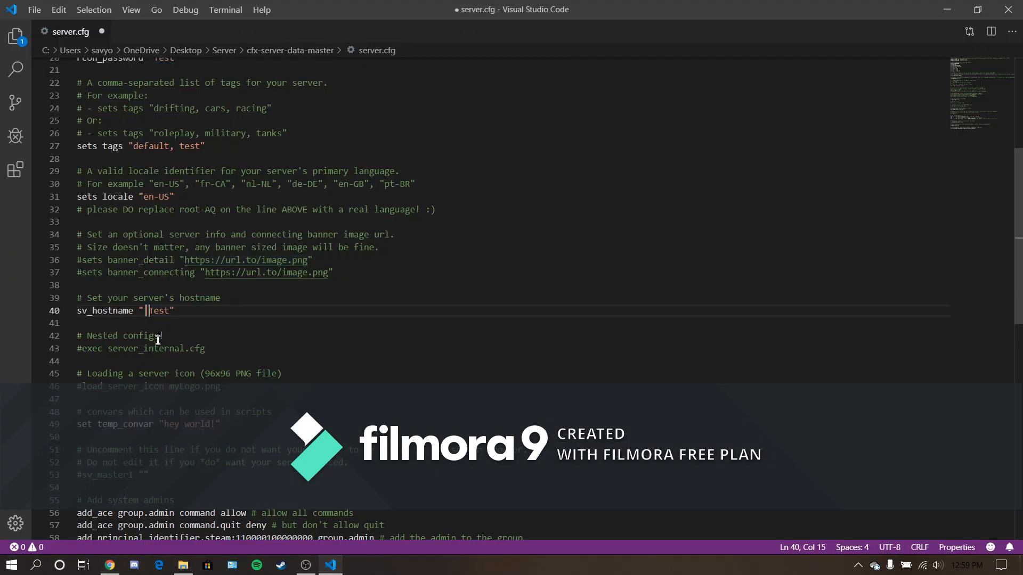
key("Left")
key("Left")
type("^1")
key("BackSpace")
type("|")
- Add the color code ^2 before the second Test so the hostname reads "^1┃ Test ┃ ^2Test ┃"
double_click(198, 312)
left_click(198, 312)
type("%^")
key("BackSpace")
key("BackSpace")
type("^2")
left_click(233, 310)
left_click(112, 313)
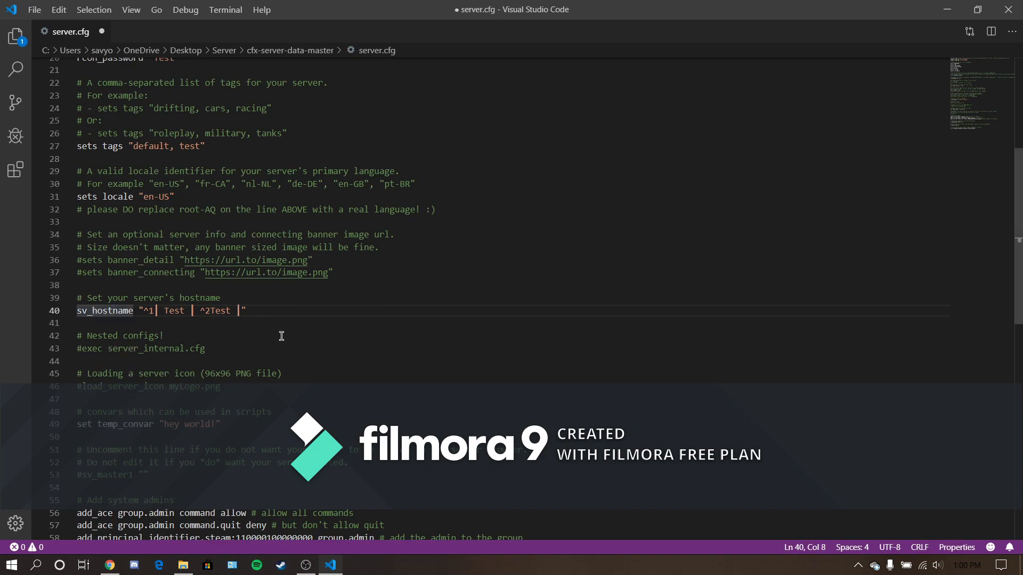
- Go over the nested configs section, the commented load_server_icon line and the banner image comments
left_click_drag(69, 361, 68, 335)
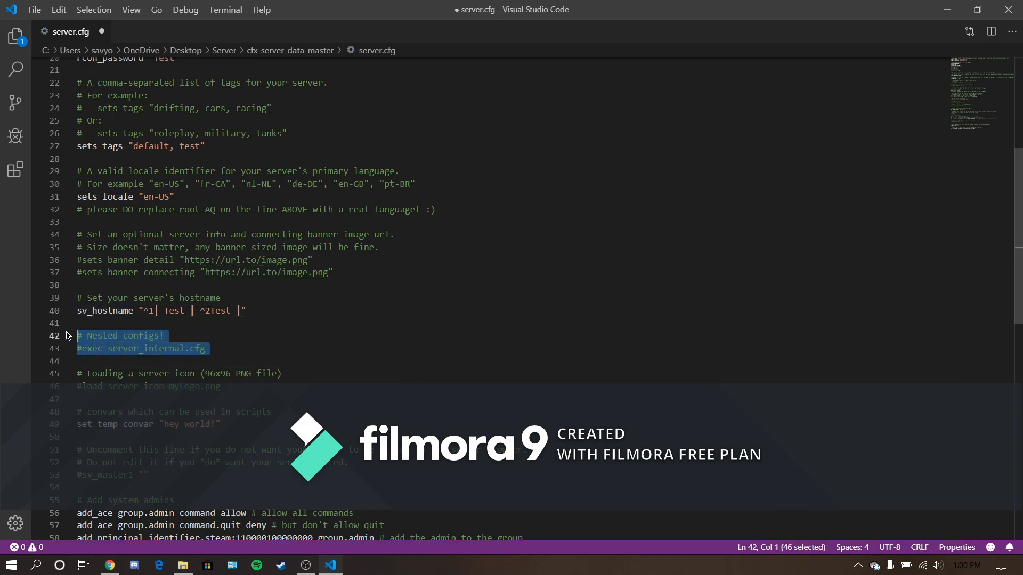
left_click(126, 399)
double_click(102, 384)
left_click_drag(82, 386, 78, 386)
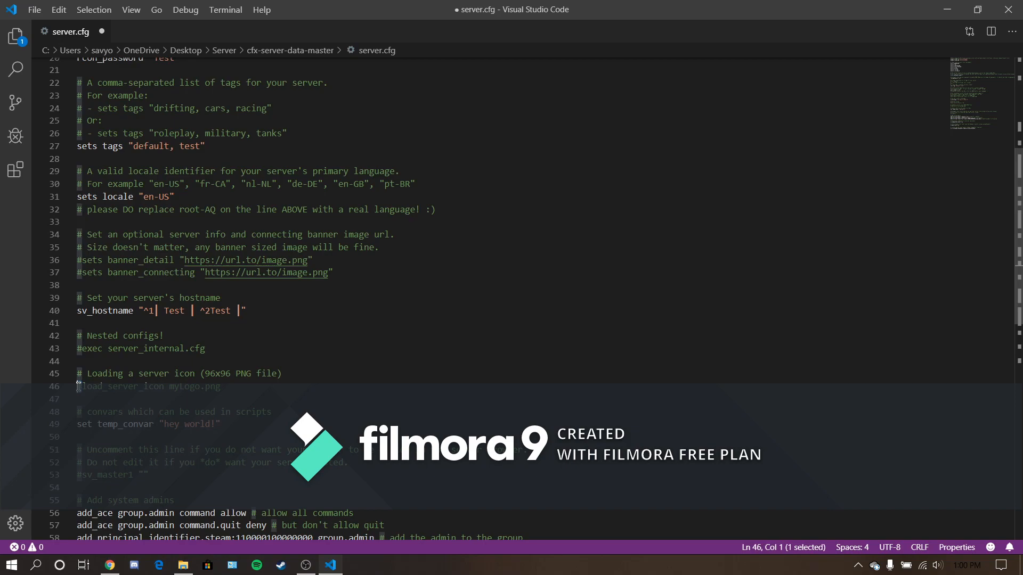
left_click(84, 384)
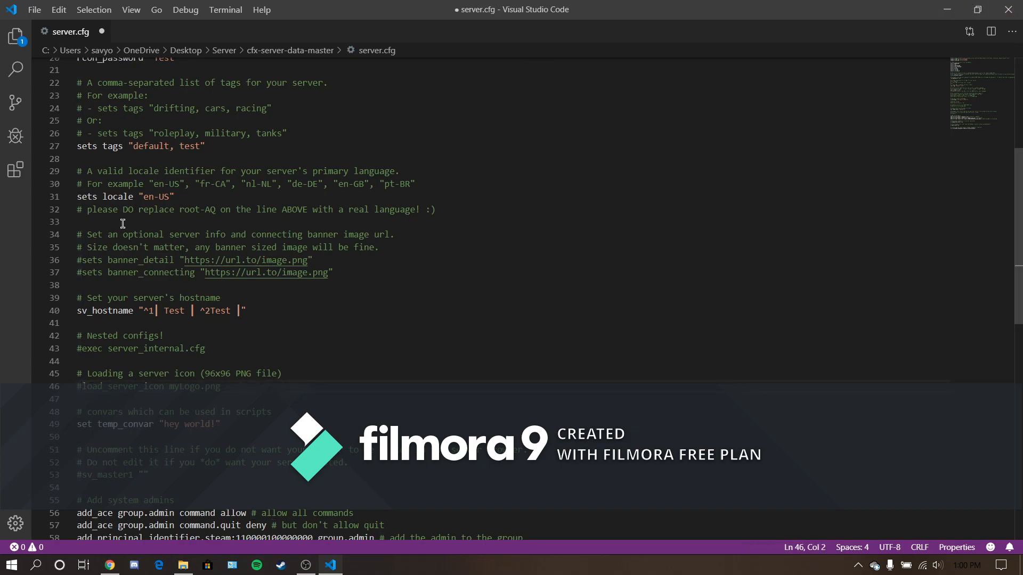
left_click_drag(84, 241, 85, 242)
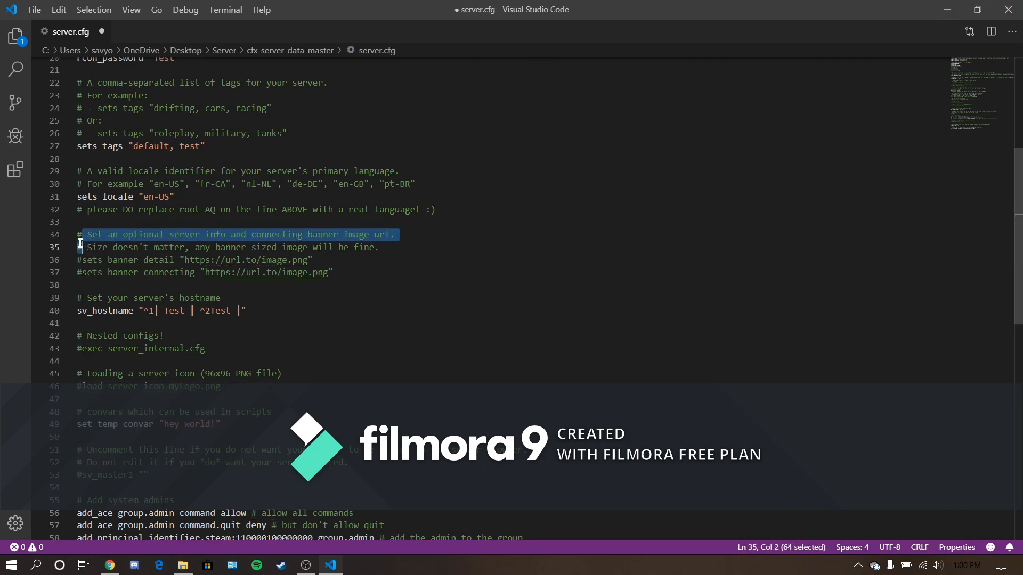
left_click(80, 244)
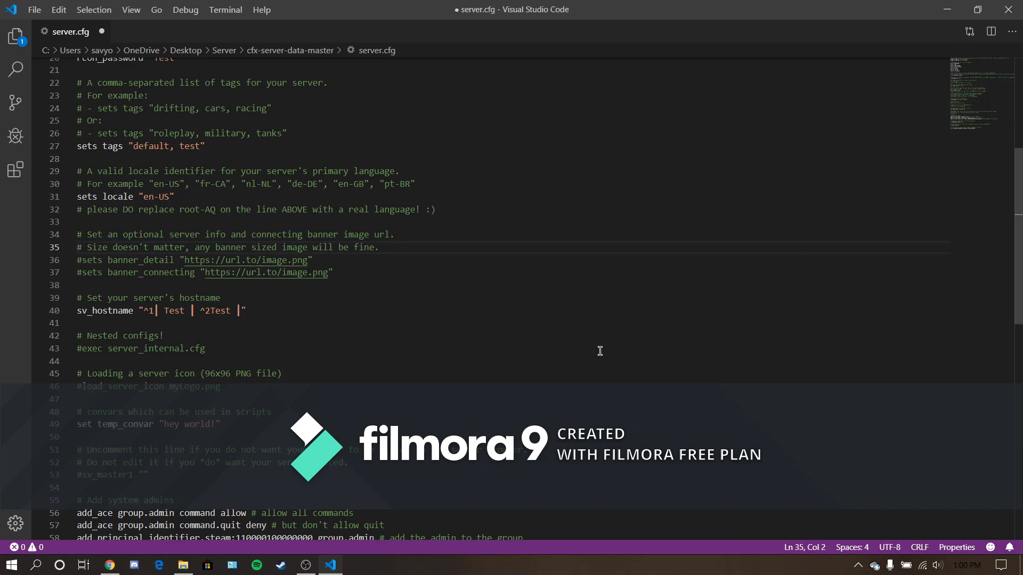
- Uncomment the load_server_icon myLogo.png line by removing its leading #
left_click(170, 387)
left_click(81, 386)
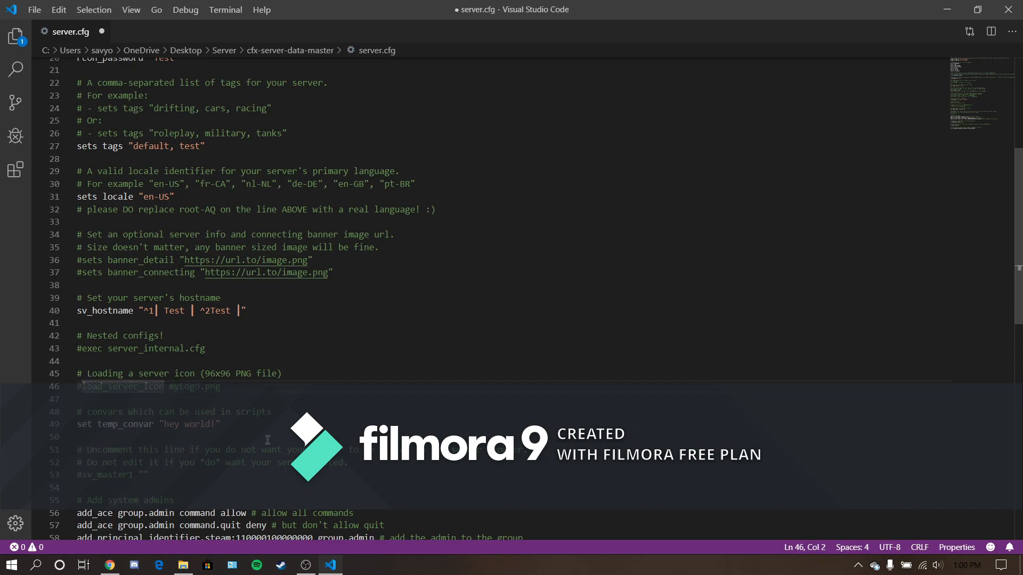
key("BackSpace")
left_click(163, 386)
- Switch to Chrome and search for "fivem logo" in a new tab
left_click(110, 564)
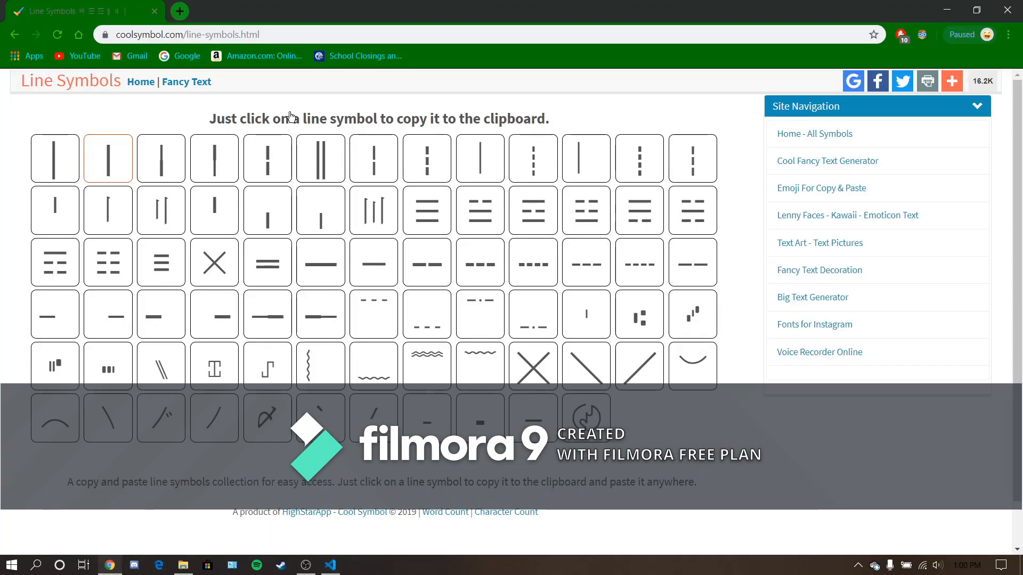
left_click(192, 12)
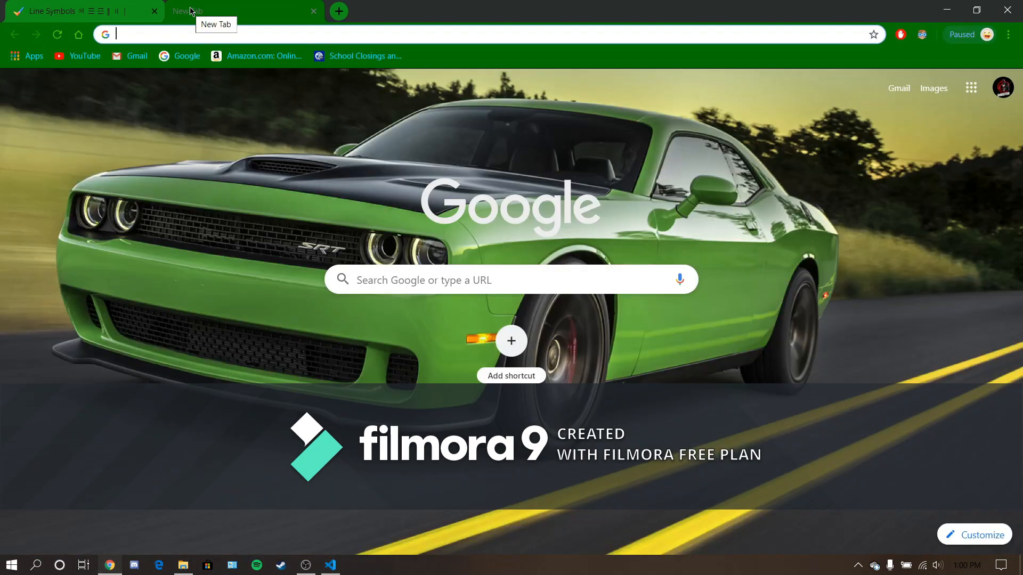
type("gamer")
key("BackSpace")
key("BackSpace")
key("BackSpace")
key("BackSpace")
key("BackSpace")
key("BackSpace")
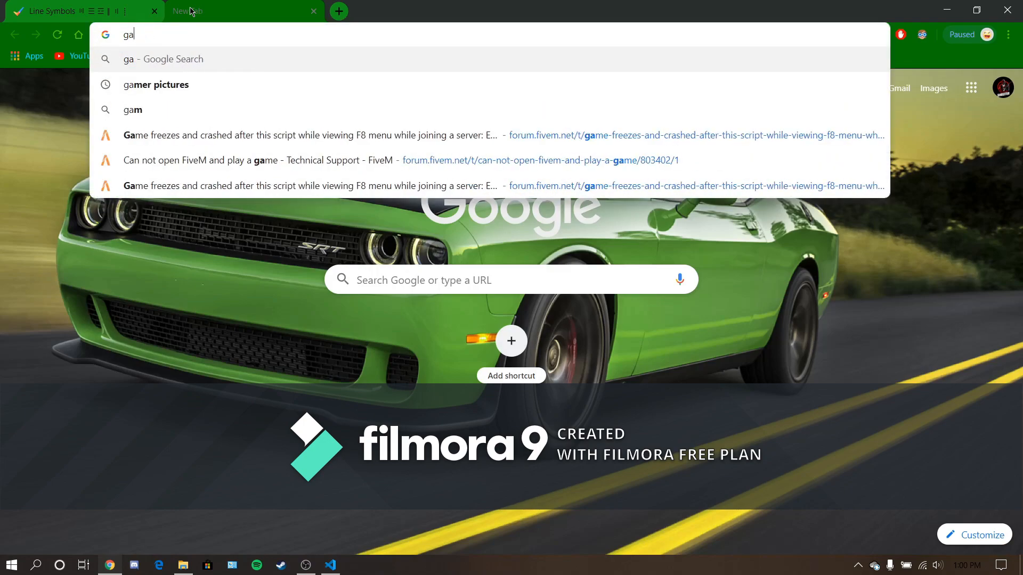
type("fivem logo")
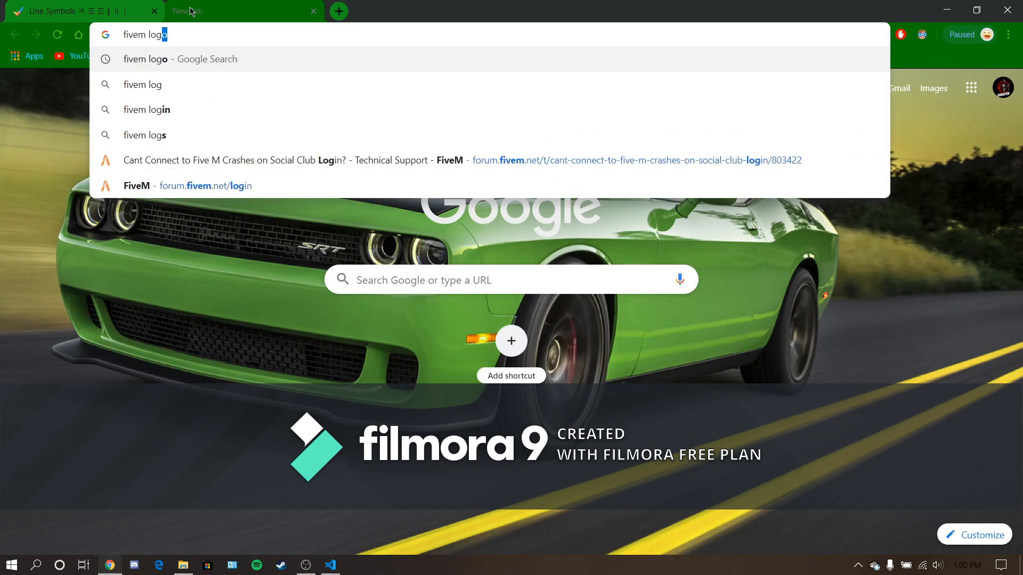
key("Return")
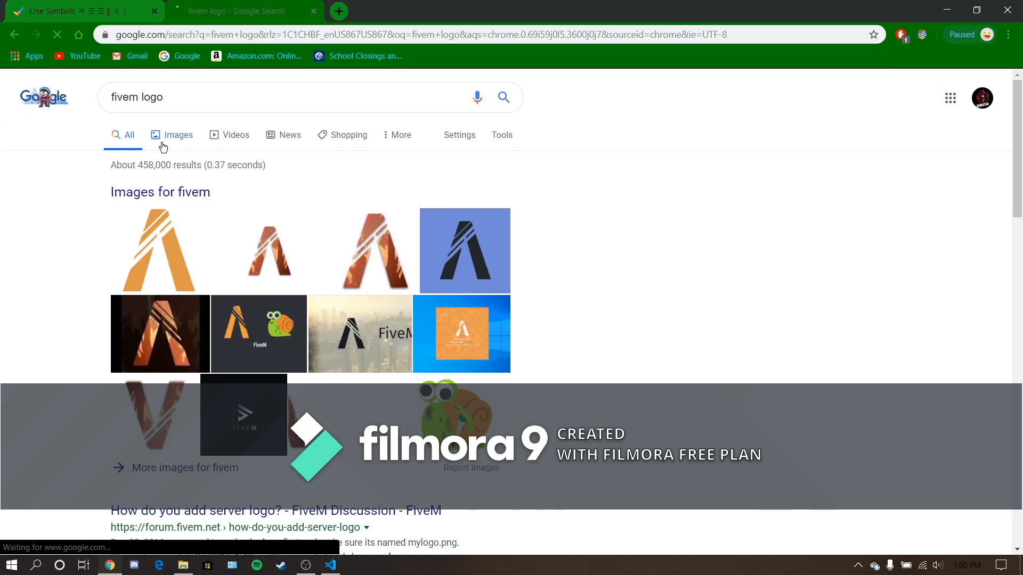
- Find the Renewal logo in the image results and save it as images.png in the Downloads folder
left_click(136, 138)
scroll(468, 372, "down", 15)
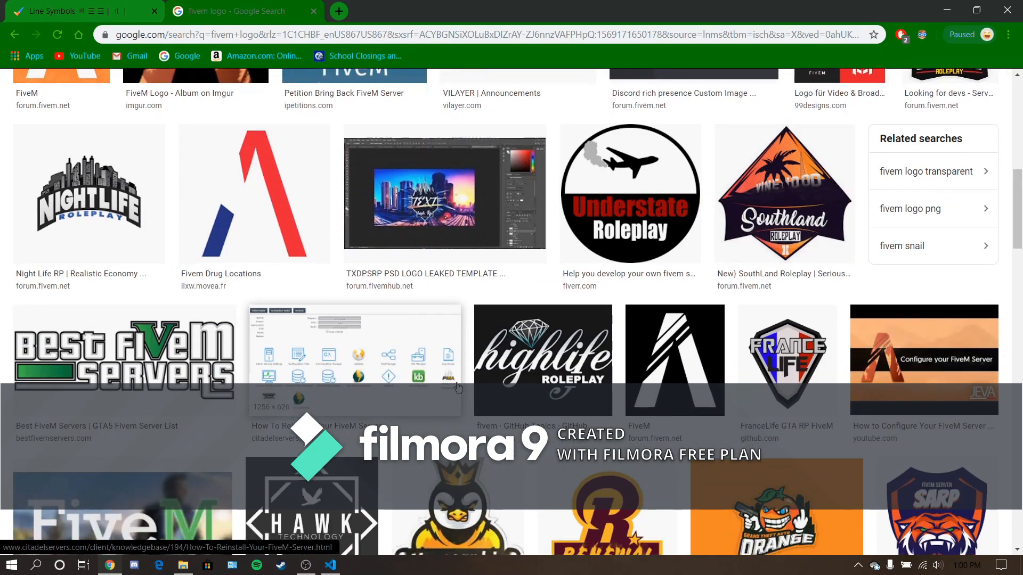
scroll(467, 390, "up", 2)
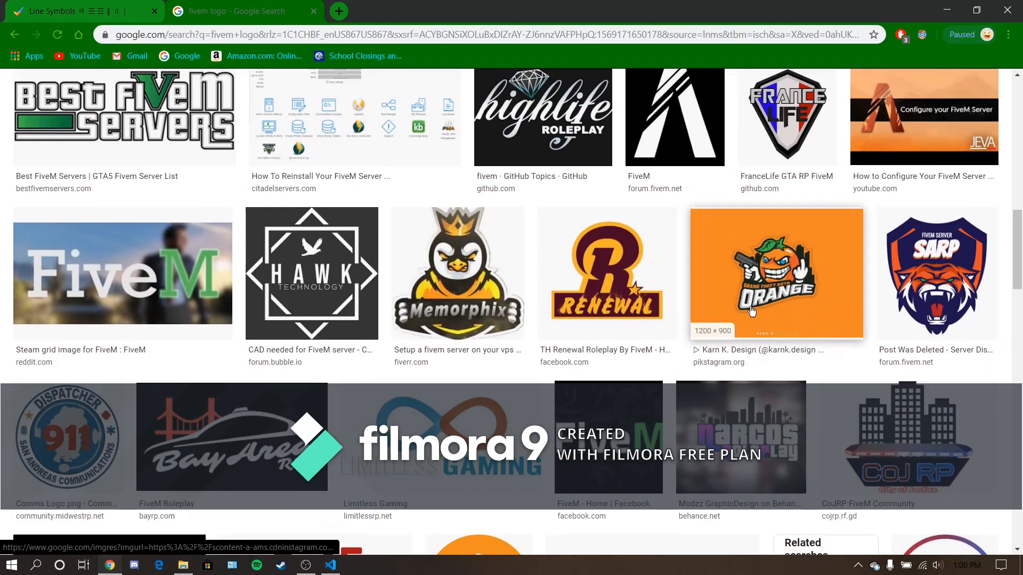
left_click(619, 281)
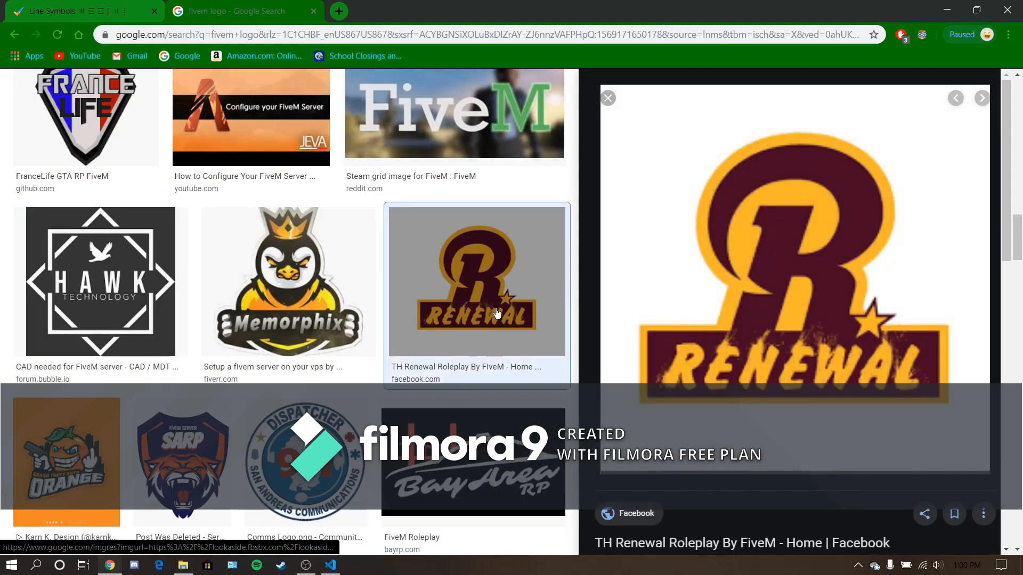
right_click(845, 262)
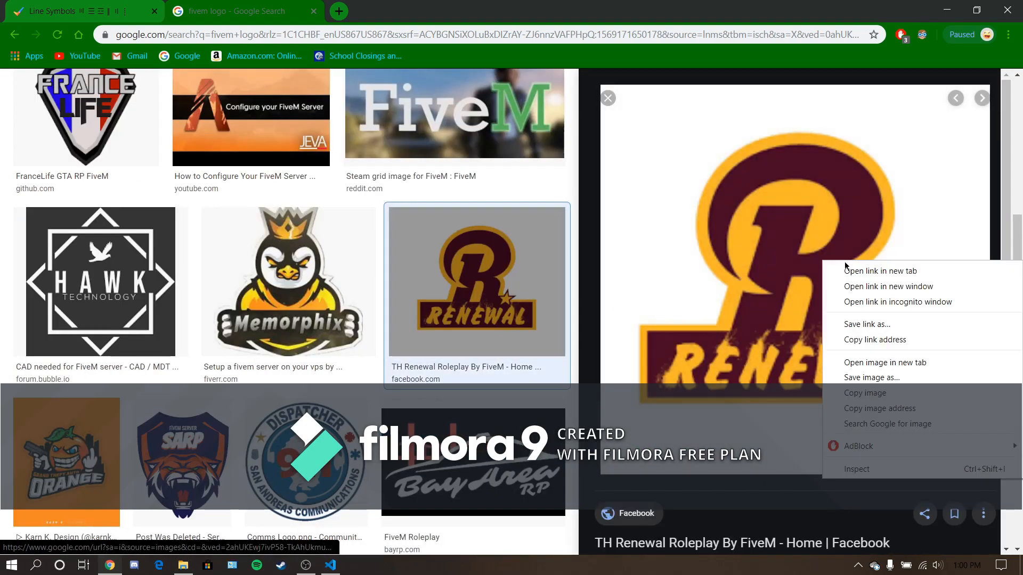
left_click(879, 377)
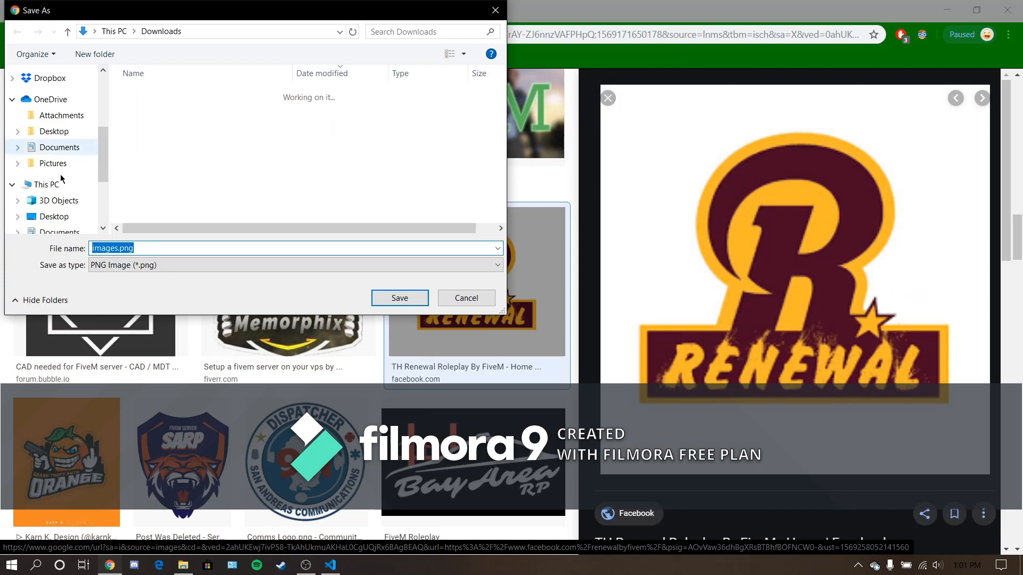
left_click(403, 298)
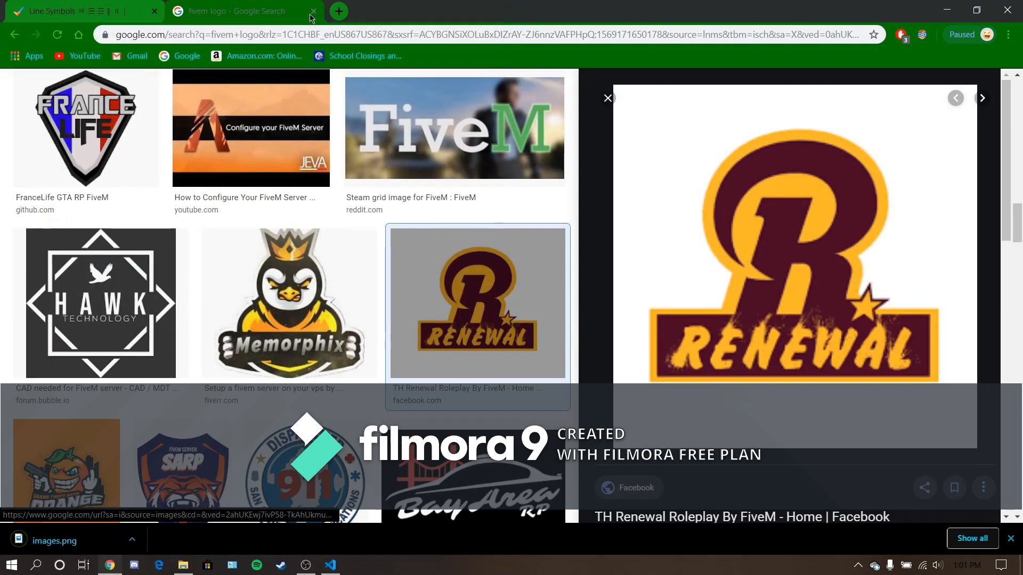
- Close the logo search tab, minimize the open windows and launch paint.net from the desktop
left_click(314, 10)
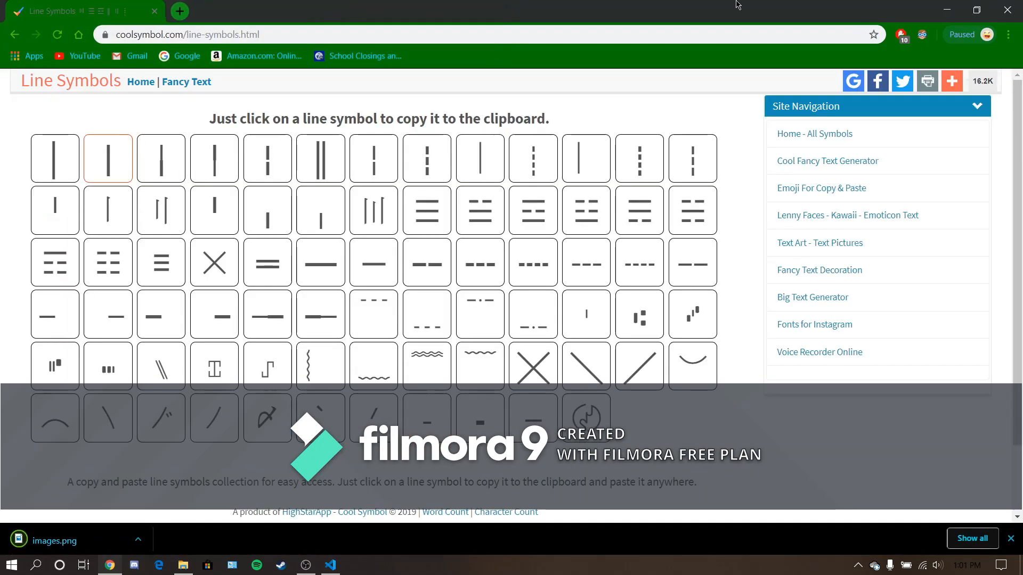
left_click(946, 8)
left_click(946, 7)
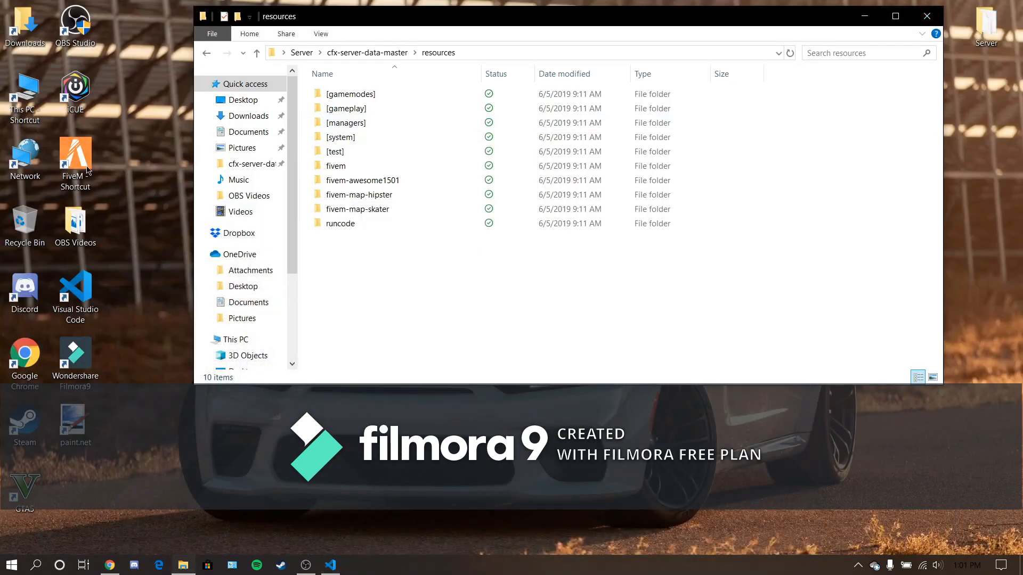
double_click(79, 421)
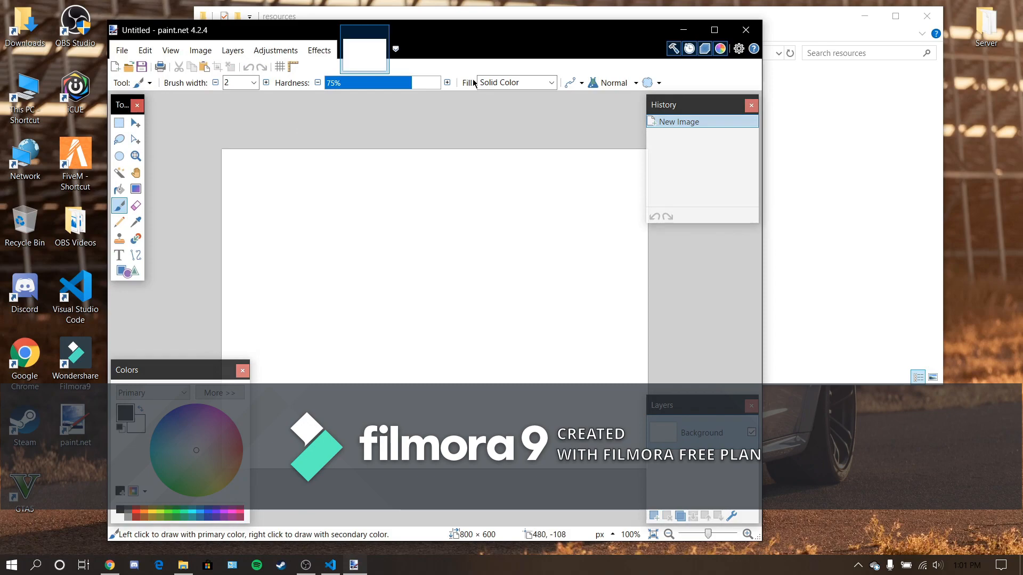
- Open images.png from the Downloads folder as an image in paint.net
left_click(898, 134)
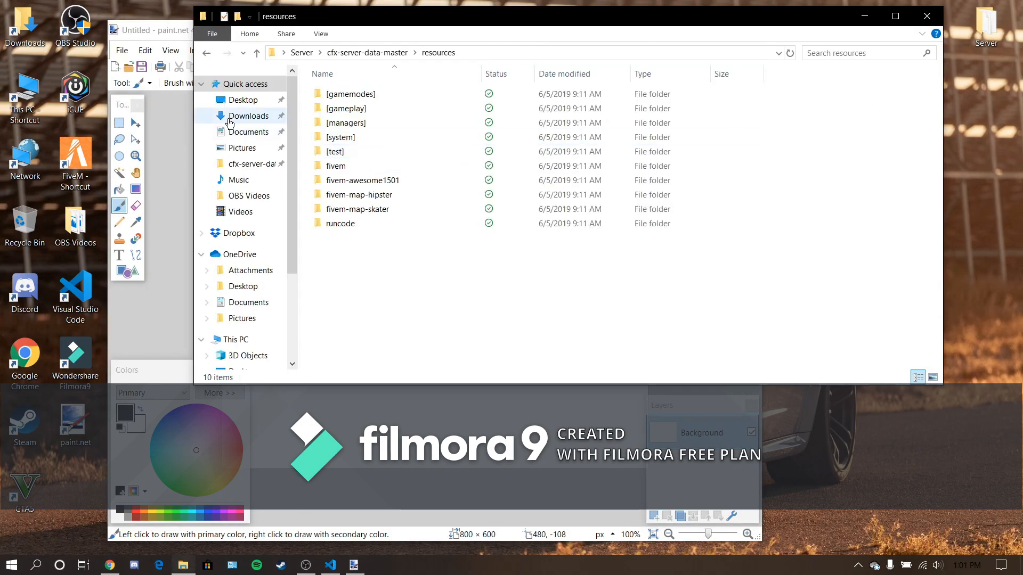
left_click(237, 101)
left_click(237, 116)
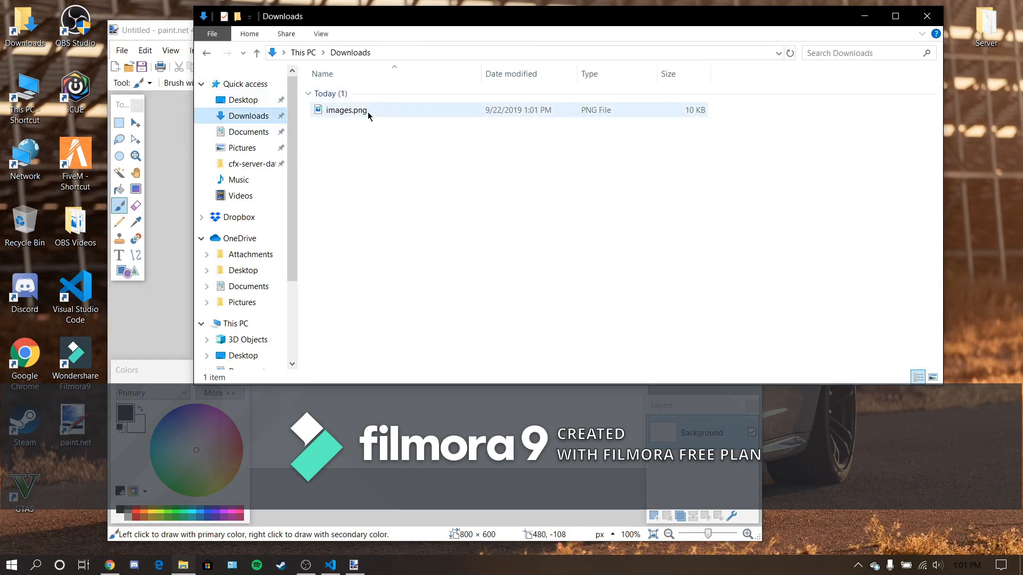
left_click_drag(436, 17, 629, 41)
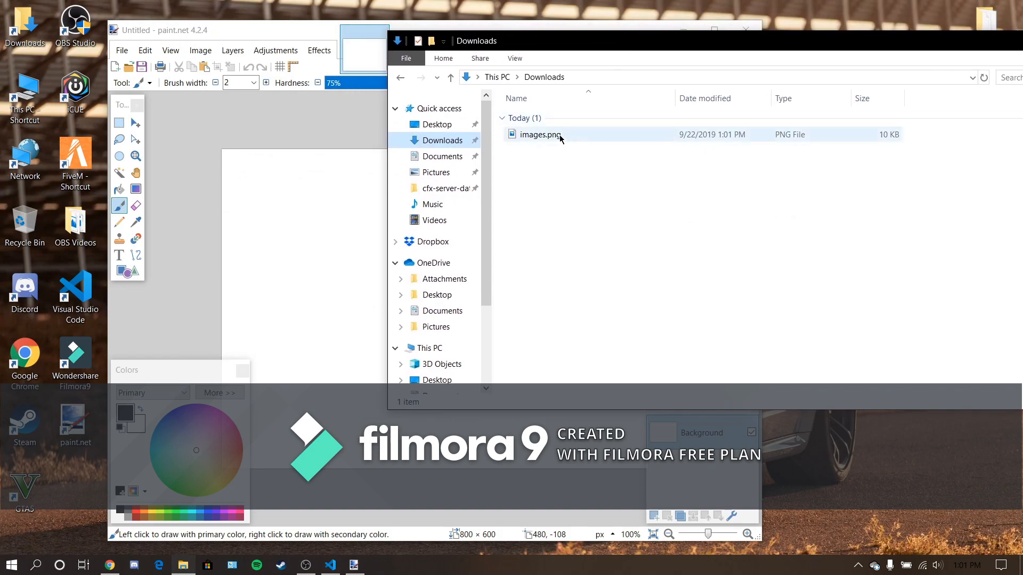
mouse_move(558, 136)
left_mouse_down()
mouse_move(625, 237)
mouse_move(580, 205)
mouse_move(293, 358)
mouse_move(320, 361)
left_mouse_up()
left_click(389, 314)
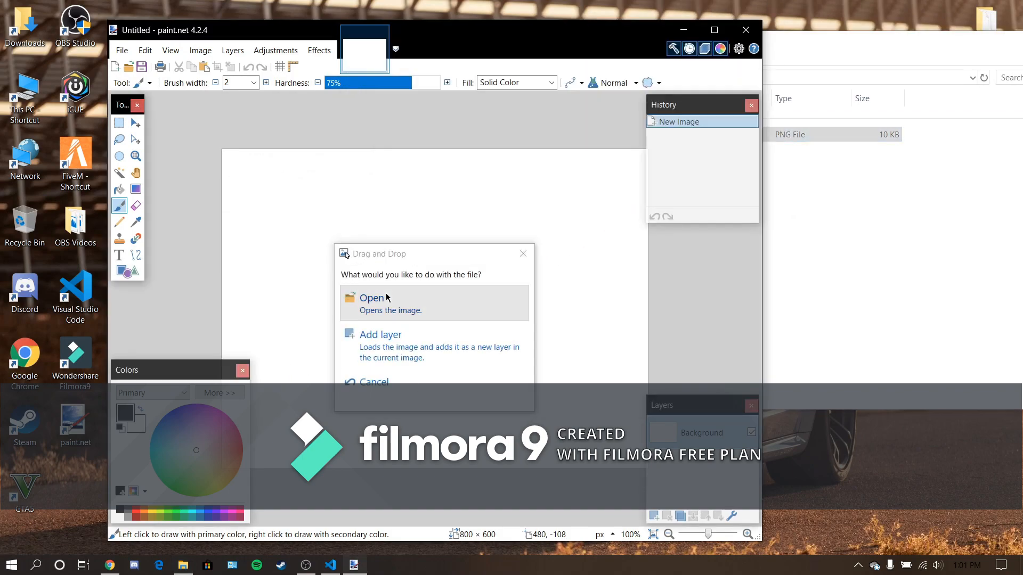
- Resize the logo image to 96 × 96 pixels, keeping the aspect ratio
left_click(213, 51)
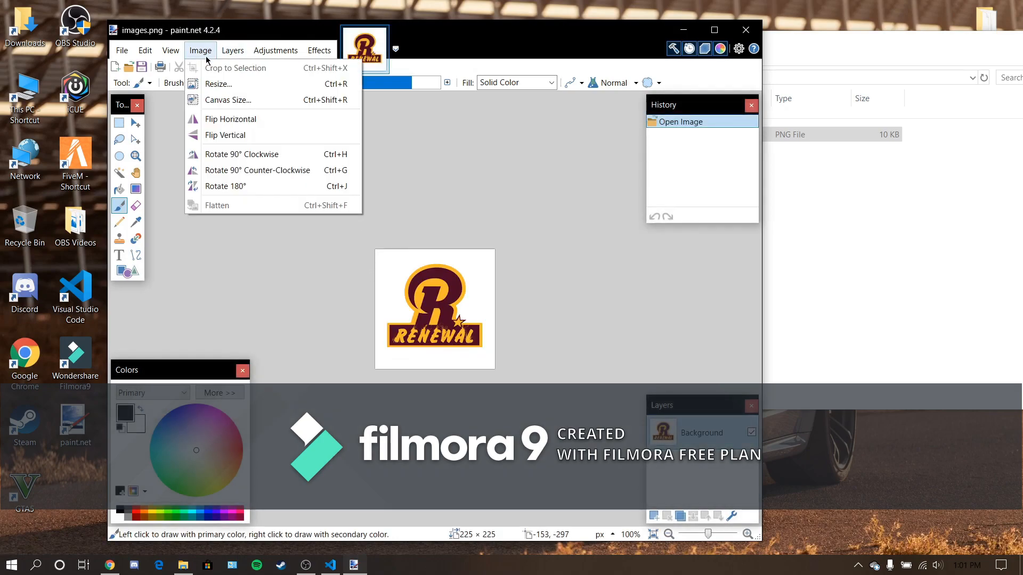
left_click(201, 85)
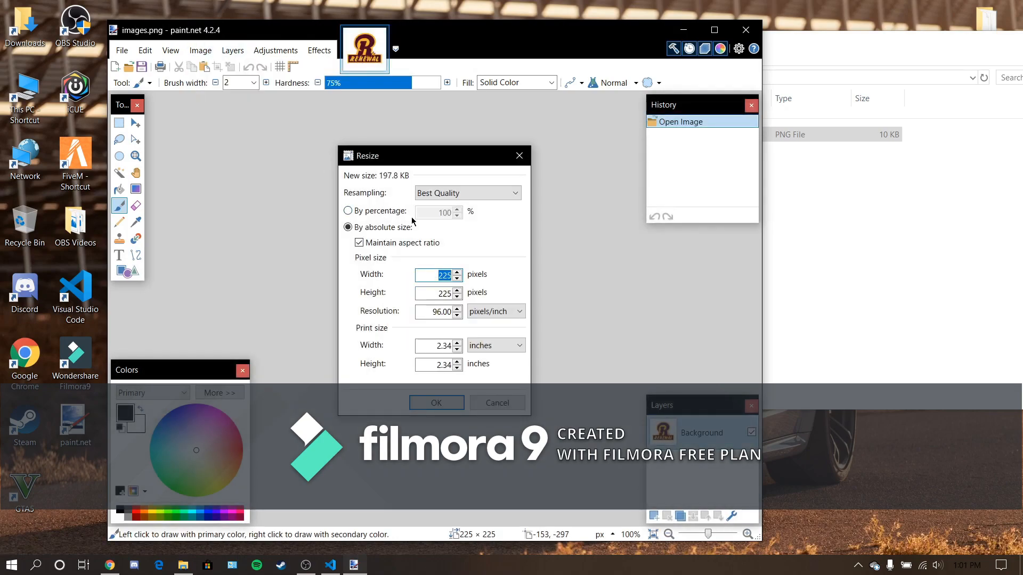
type("96")
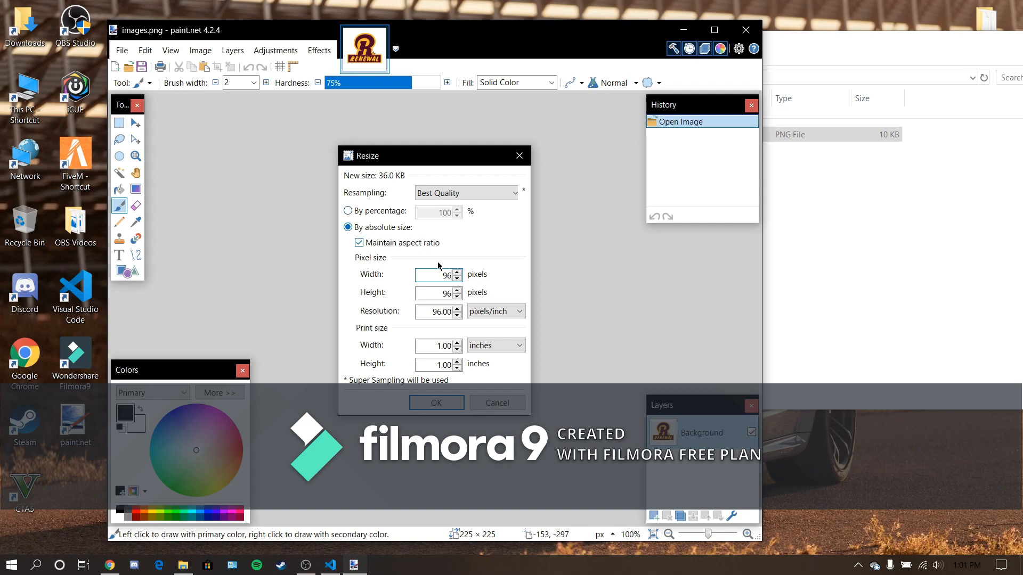
left_click(436, 403)
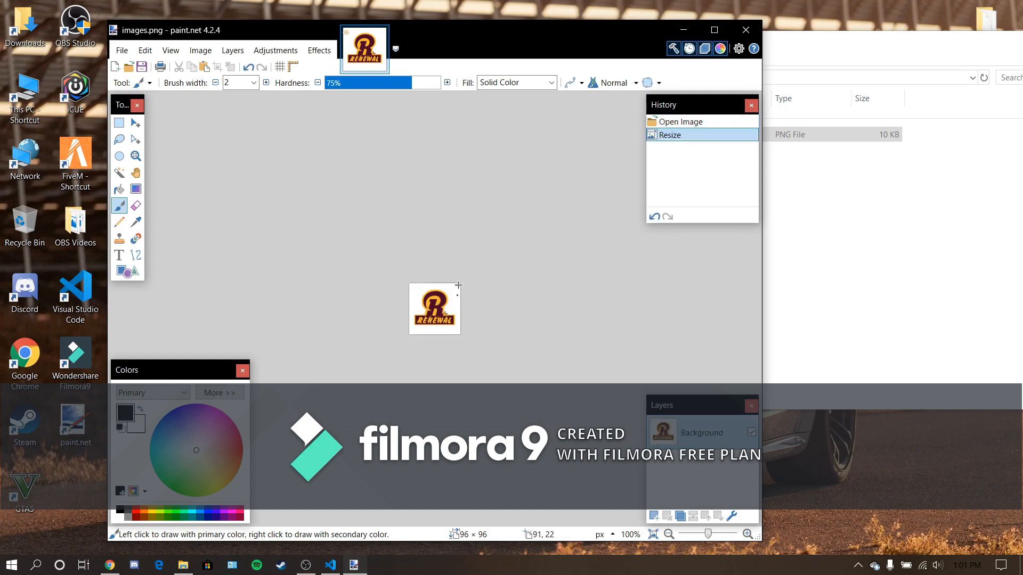
- Close the image editor, saving the changes to images.png with auto-detected bit depth
left_click(745, 30)
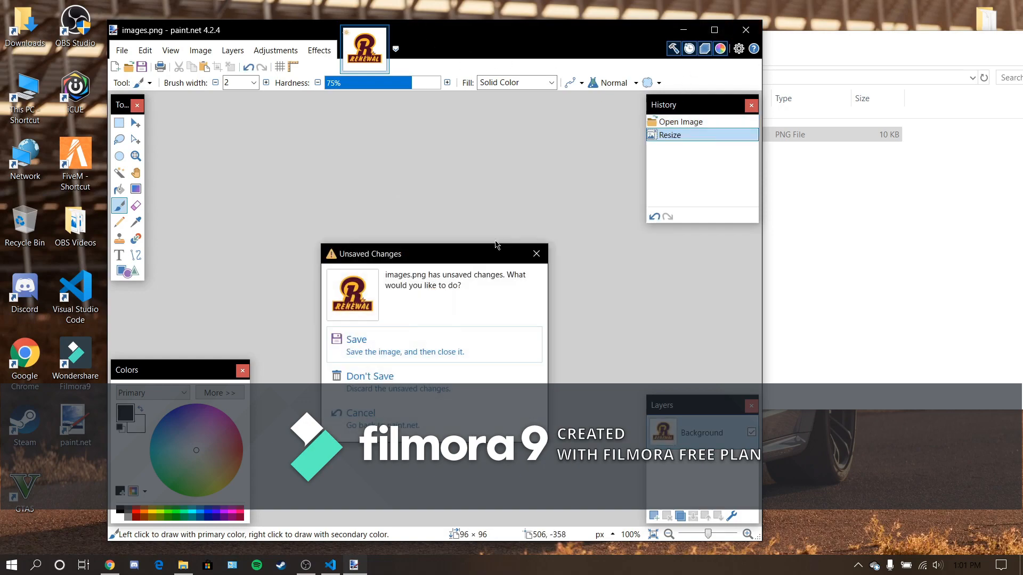
left_click(349, 349)
left_click(722, 415)
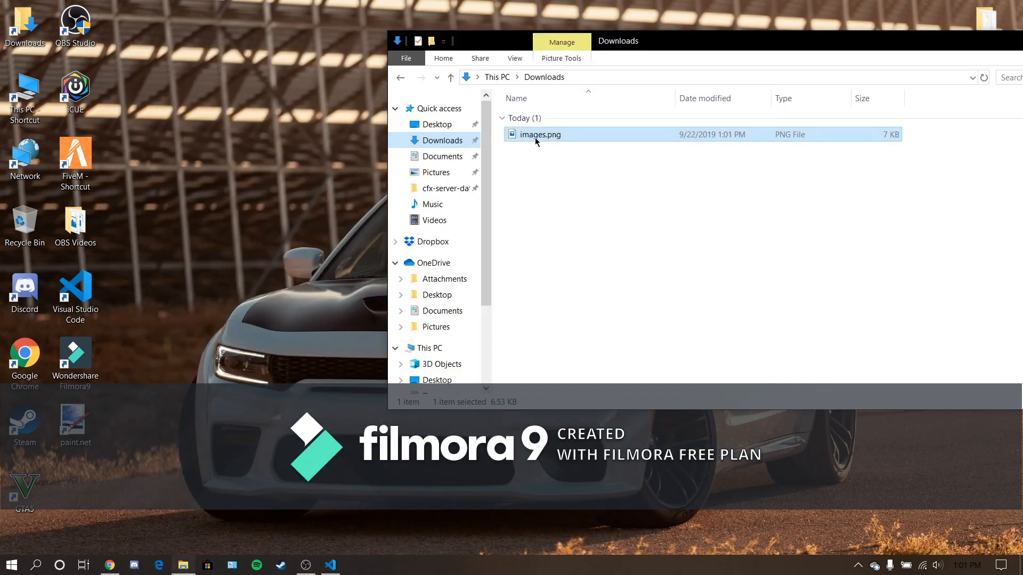
- Move images.png from the Downloads folder to the desktop and on into the cfx-server-data-master folder
left_click_drag(536, 140, 288, 163)
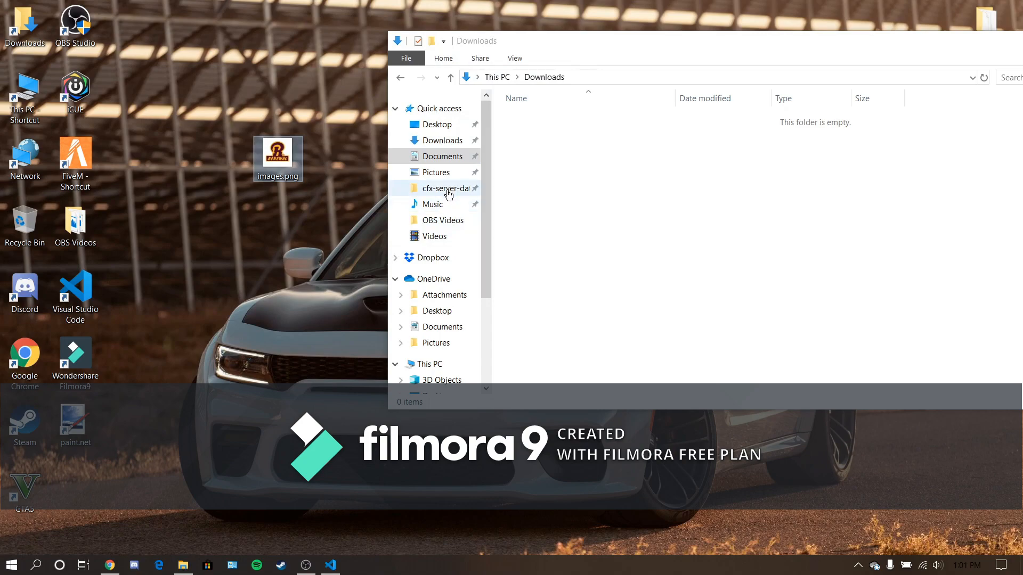
left_click(432, 193)
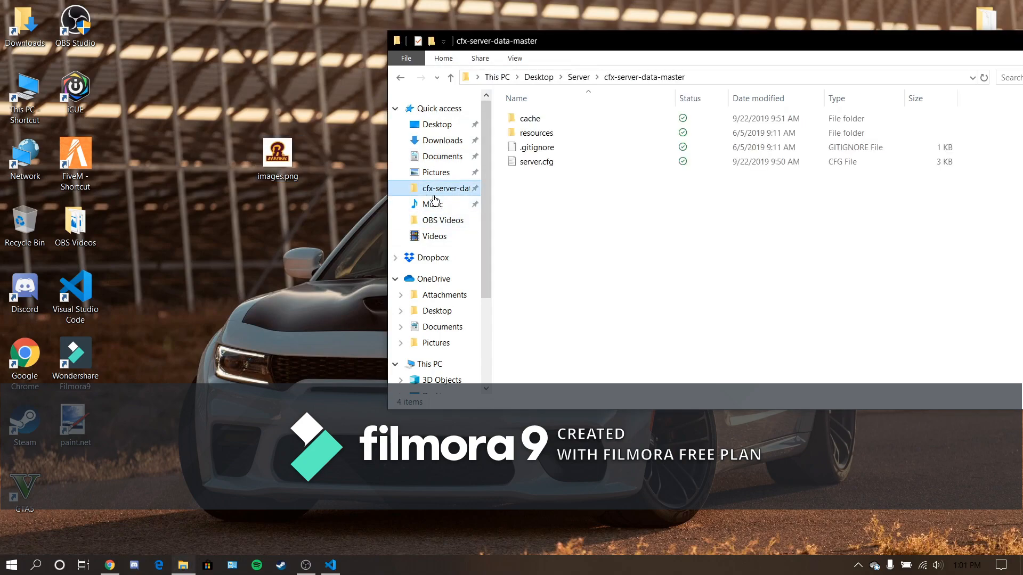
left_click_drag(278, 155, 701, 254)
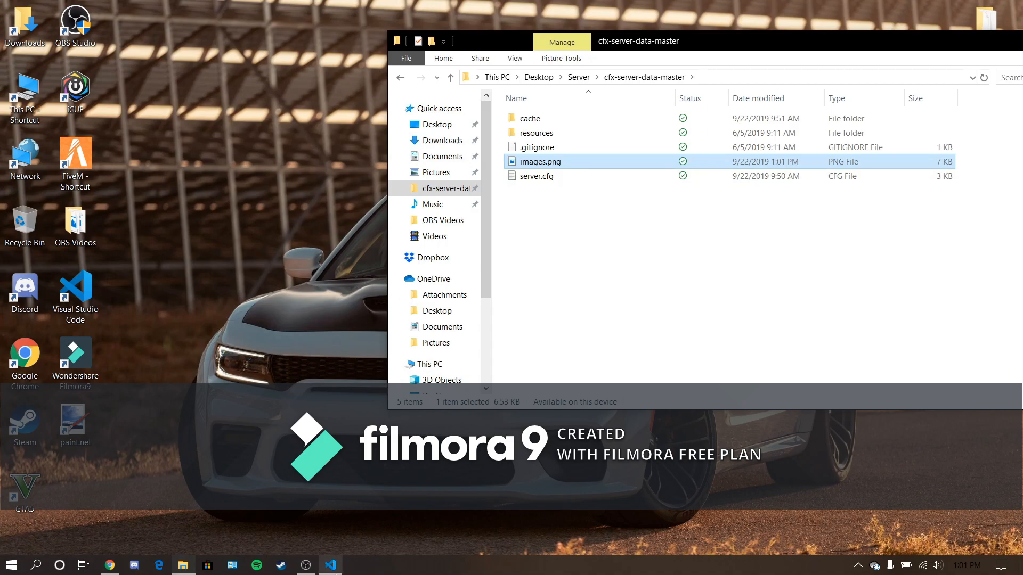
- Switch to Visual Studio Code, change the load_server_icon file name to images.png and save server.cfg
left_click(330, 565)
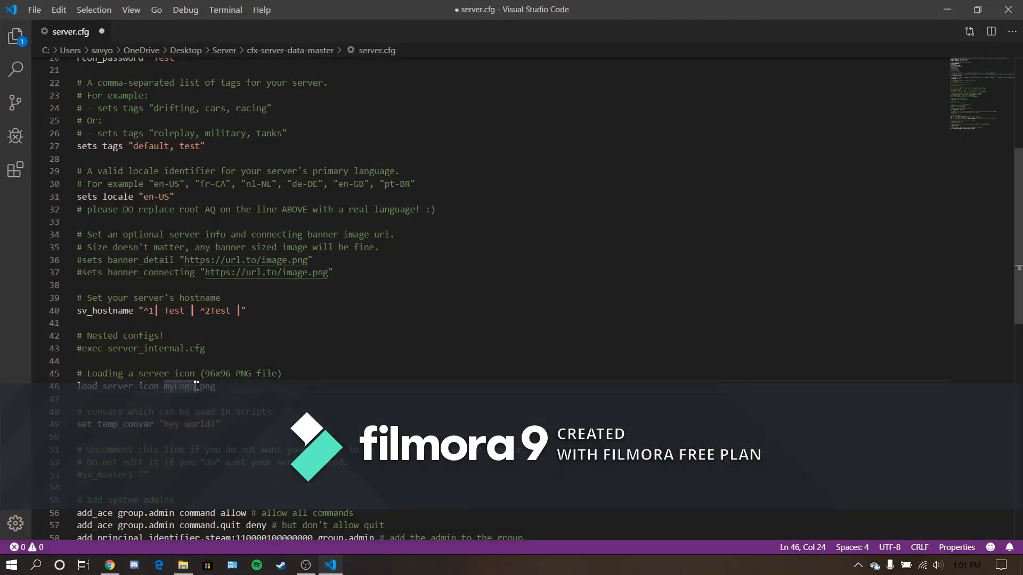
left_click_drag(196, 383, 164, 388)
type("images")
left_click(15, 36)
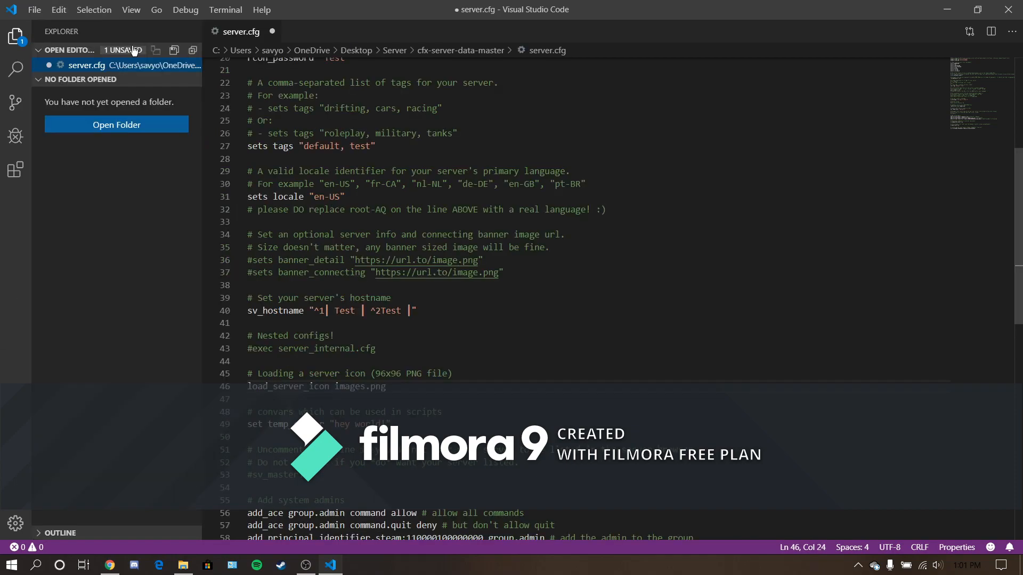
left_click(173, 51)
left_click(17, 38)
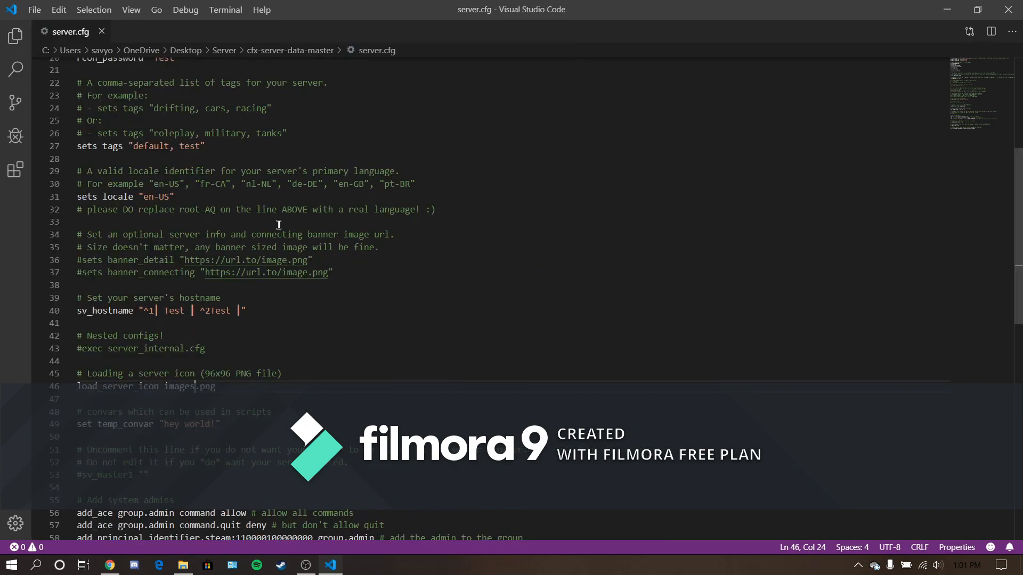
- Review the sv_master1 server listing, system admin and sv_endpointprivacy settings in server.cfg
scroll(290, 414, "down", 1)
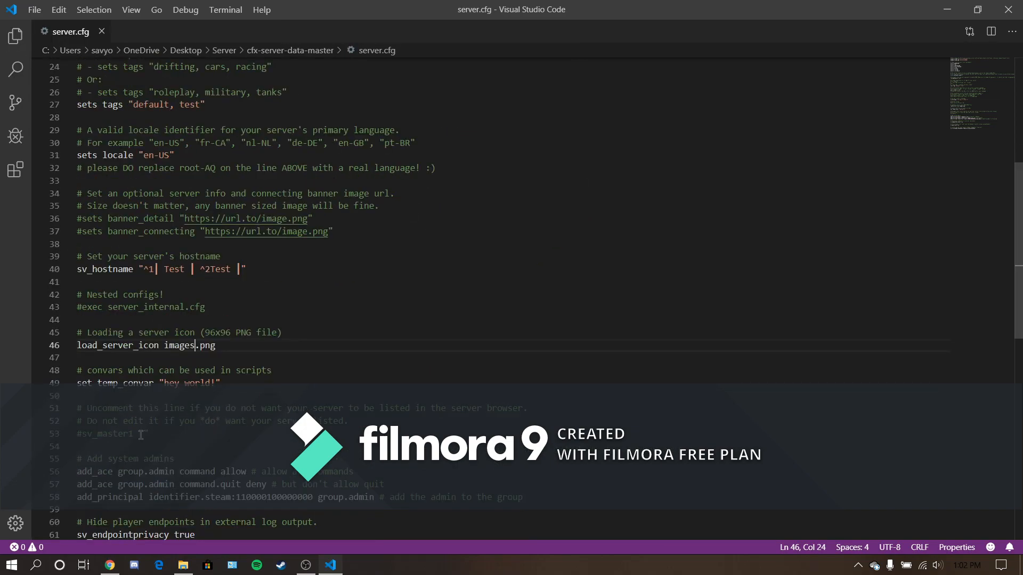
left_click_drag(226, 428, 63, 408)
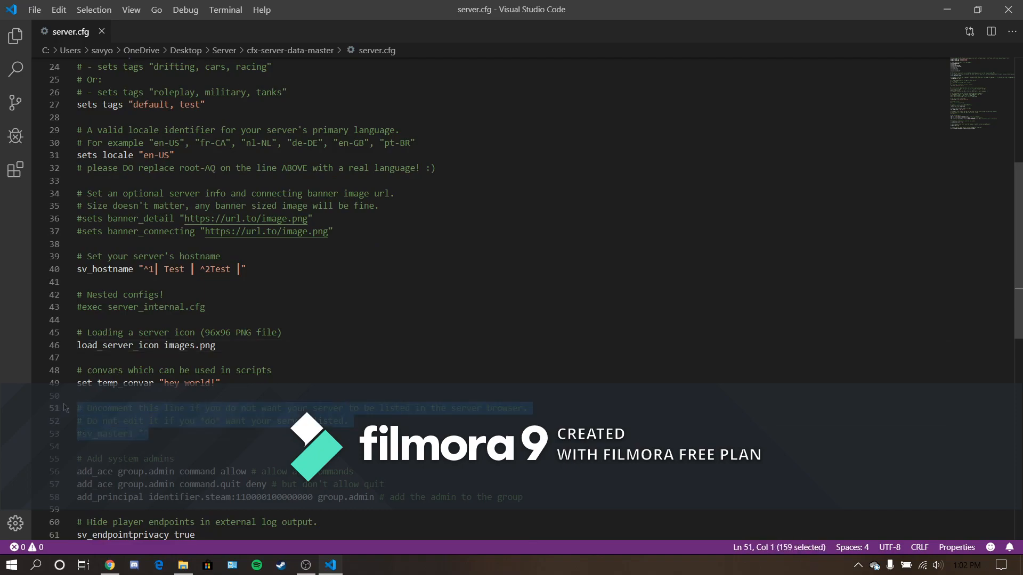
left_click(205, 421)
scroll(168, 415, "down", 2)
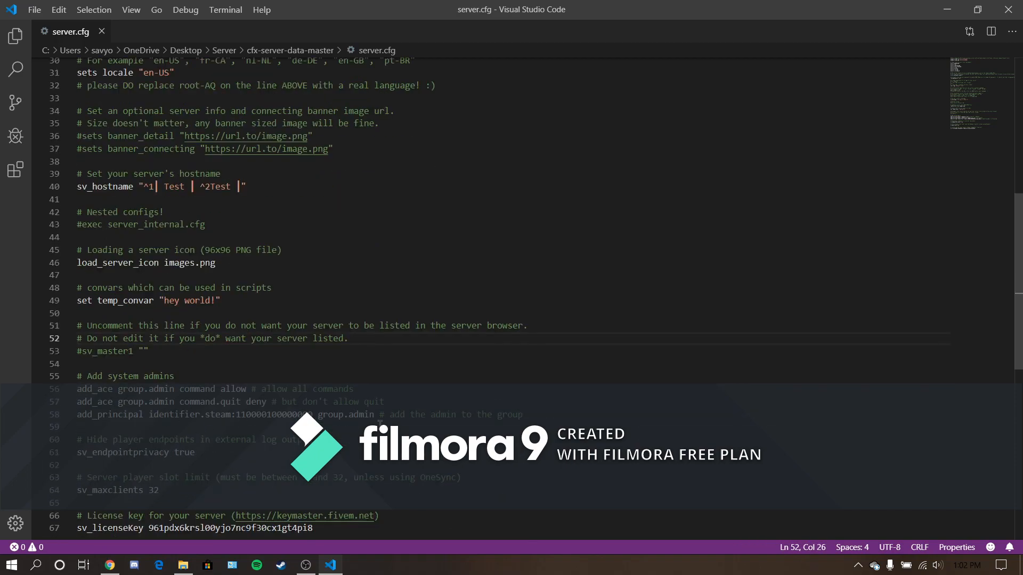
left_click_drag(380, 424, 77, 372)
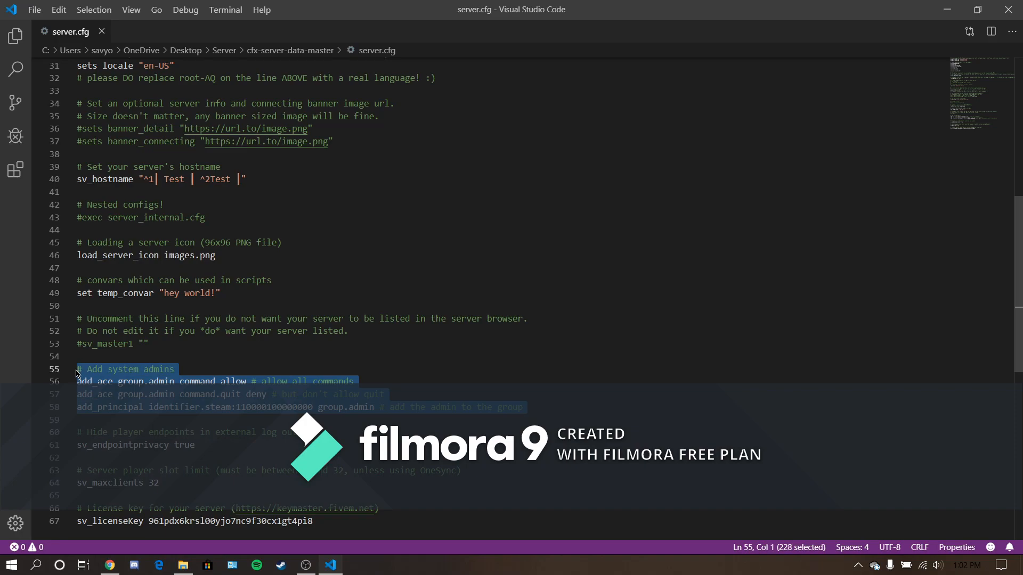
left_click(364, 407)
left_click(418, 389)
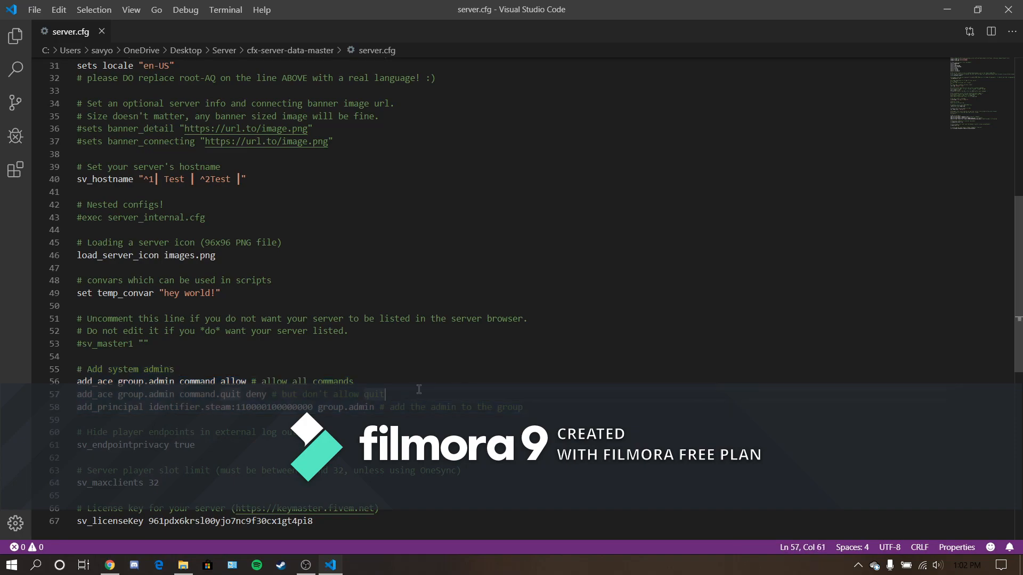
left_click(613, 414)
left_click_drag(559, 398, 420, 403)
left_click(338, 398)
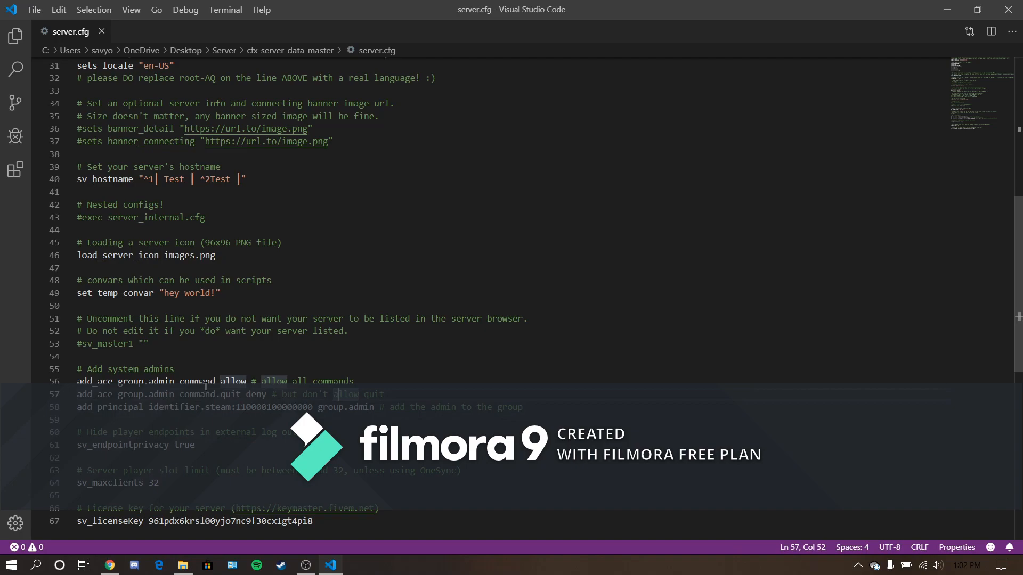
scroll(426, 434, "down", 3)
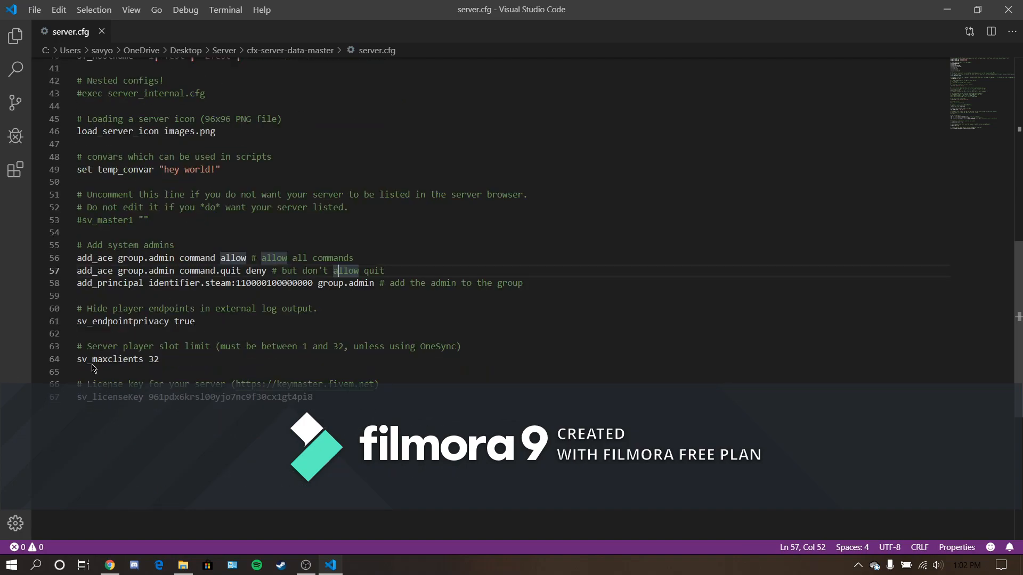
left_click_drag(207, 321, 173, 326)
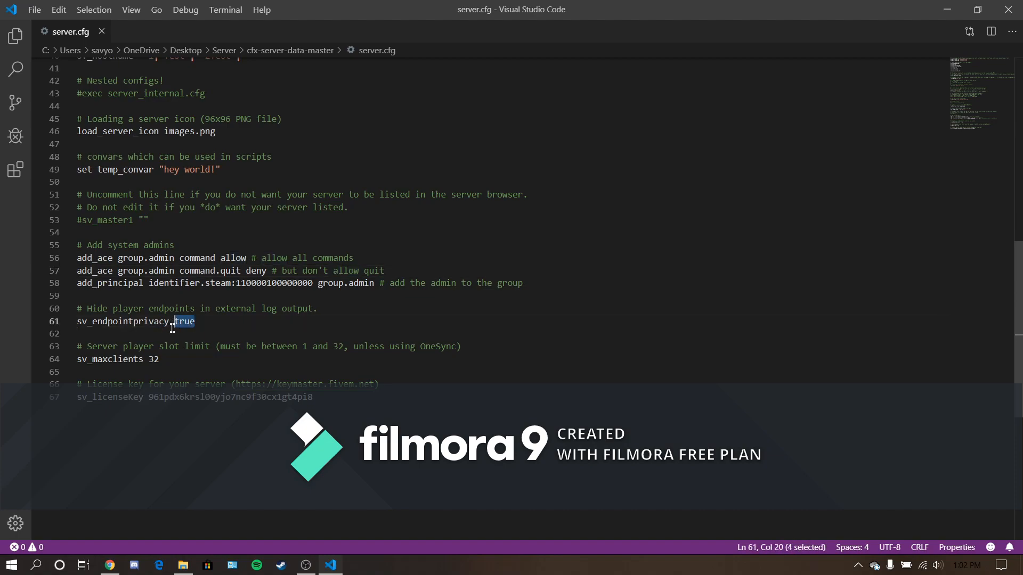
left_click(171, 330)
left_click(185, 322)
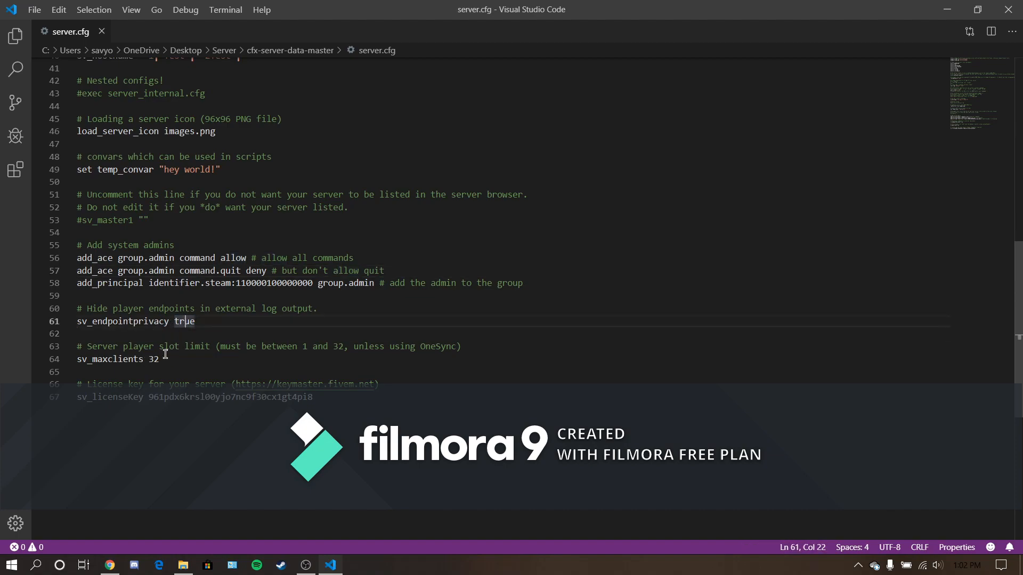
- Set the sv_maxclients player slot limit to 16
left_click_drag(160, 359, 148, 358)
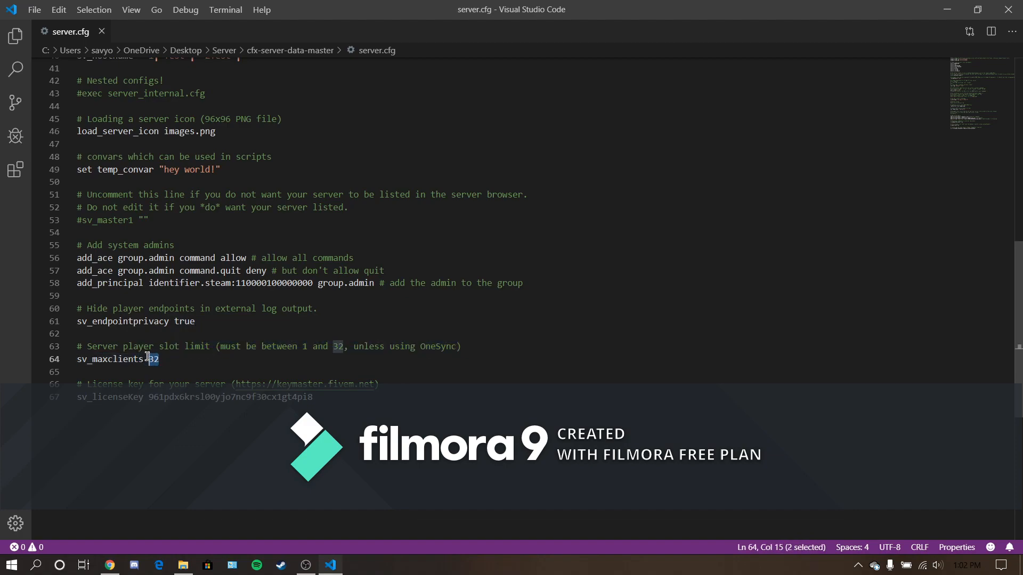
type("q")
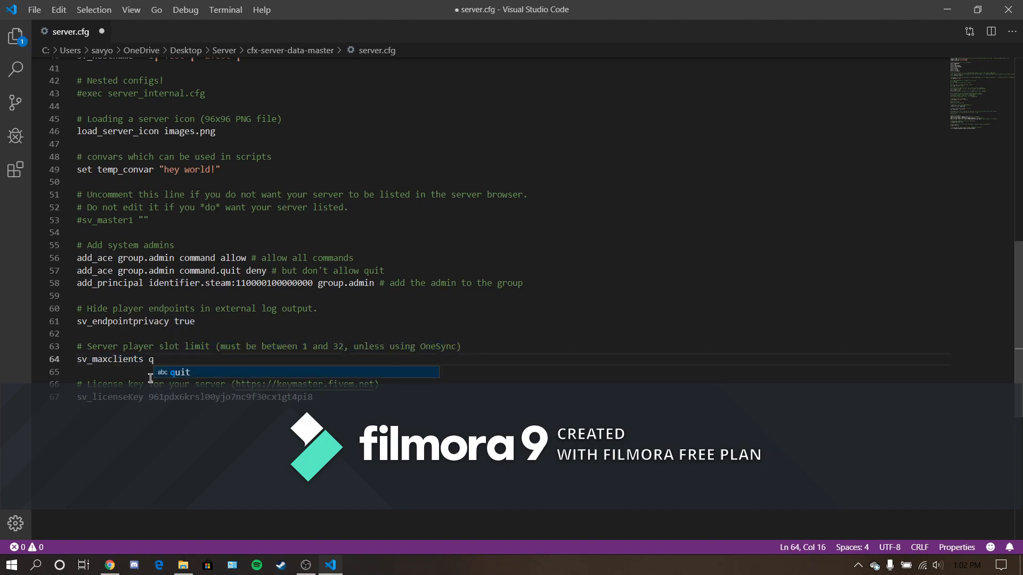
key("BackSpace")
type("16")
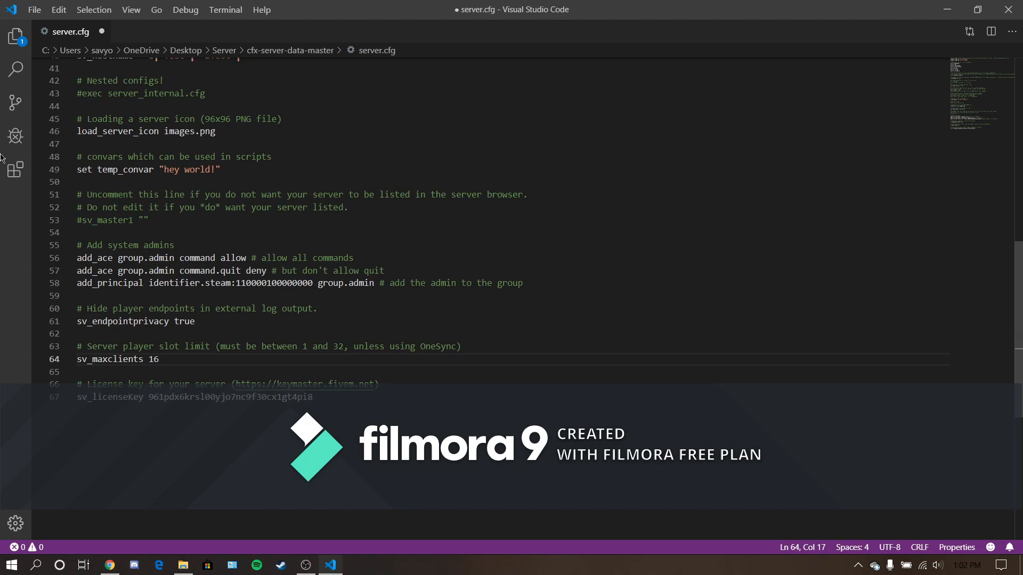
- Highlight the sv_licenseKey value, save server.cfg and close Visual Studio Code
left_click_drag(148, 399, 307, 398)
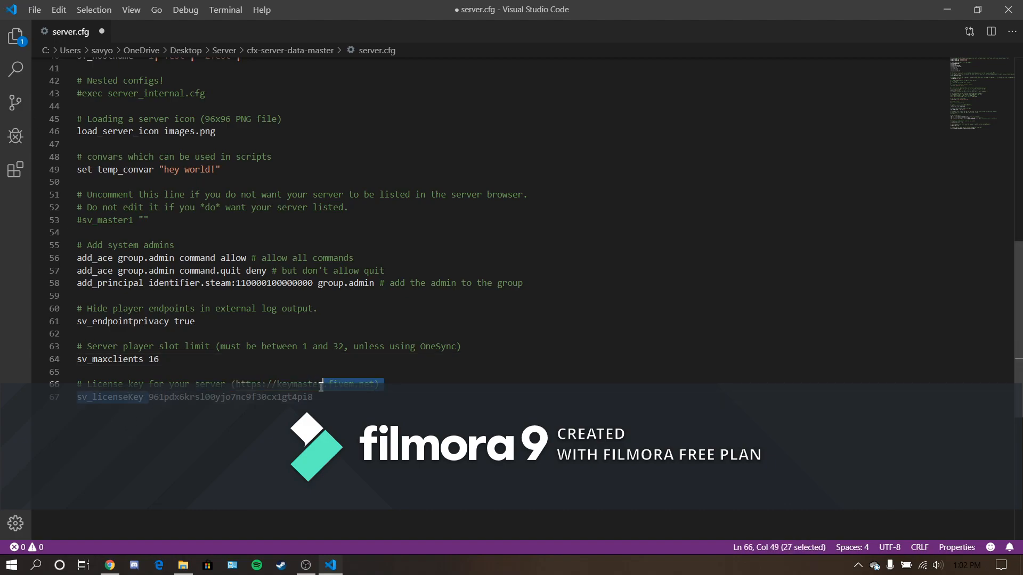
left_click(16, 34)
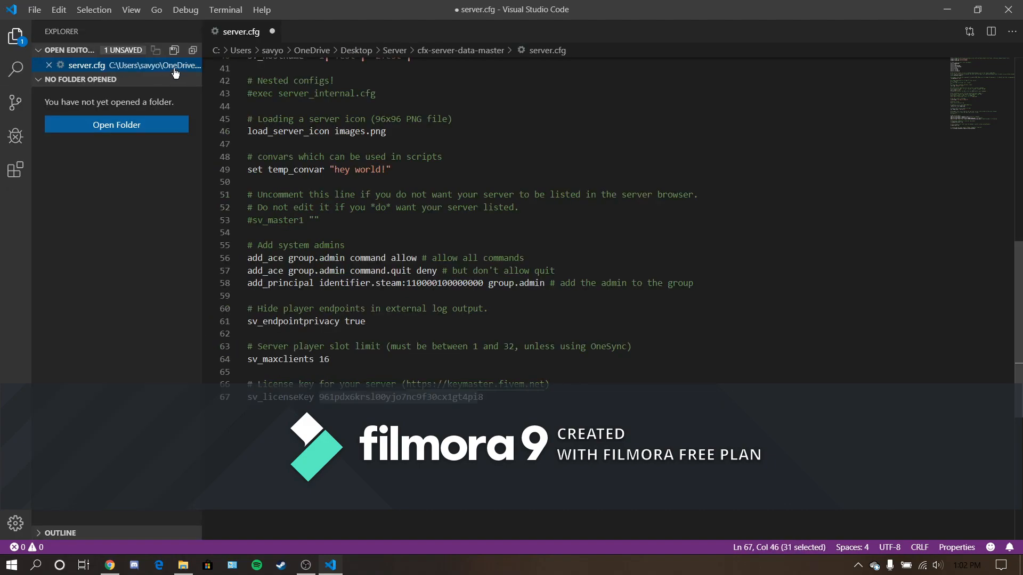
left_click(173, 50)
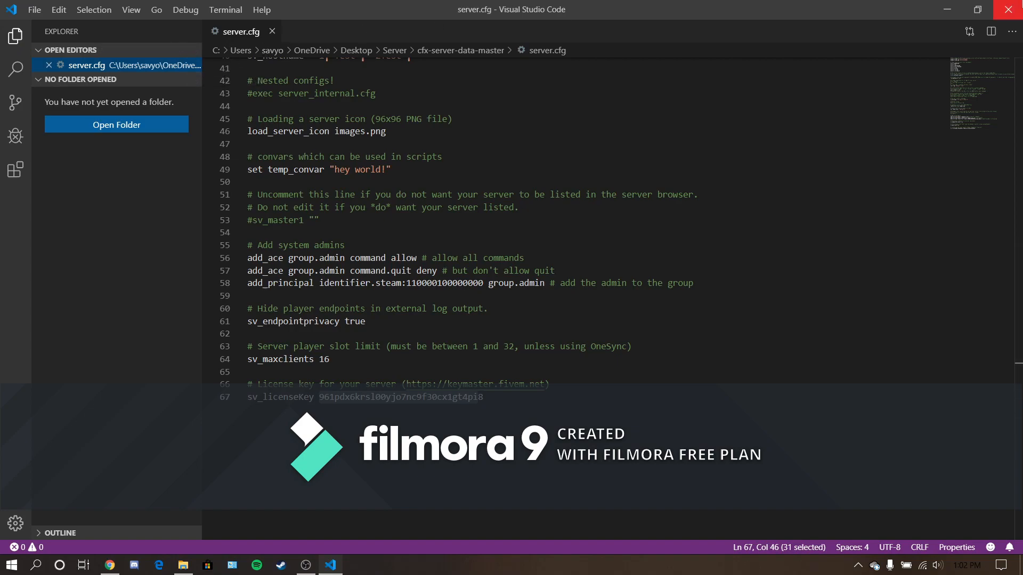
left_click(1008, 9)
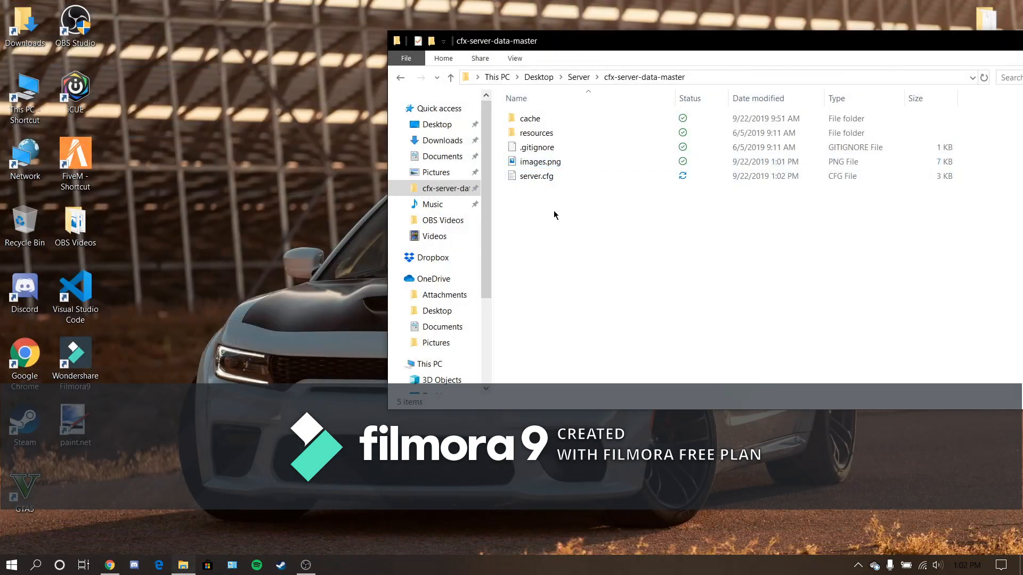
left_click(544, 171)
left_click(593, 235)
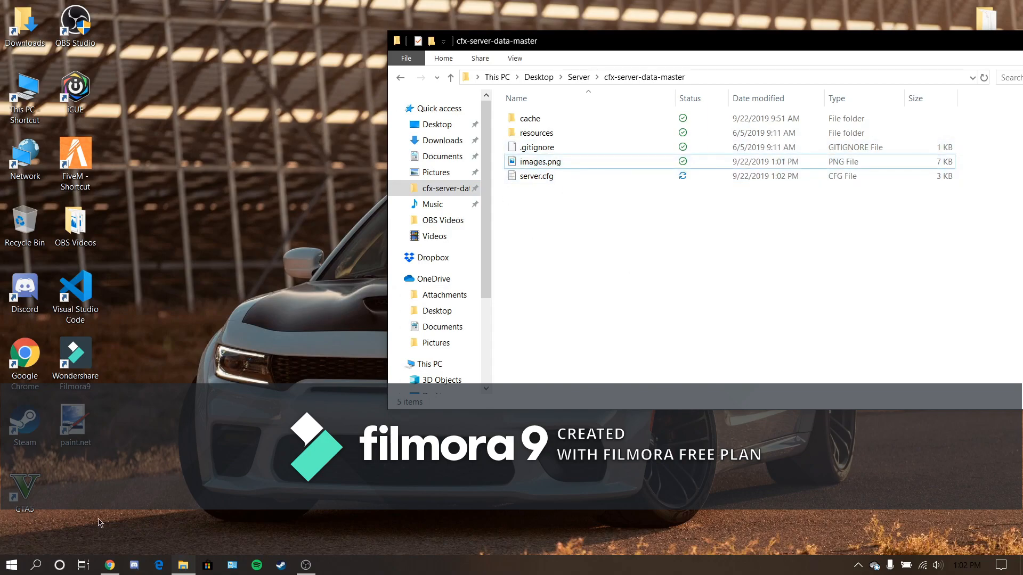
- Switch to Chrome, dismiss the downloads bar and open the FiveM forum from fivem.net in a new tab
left_click(110, 564)
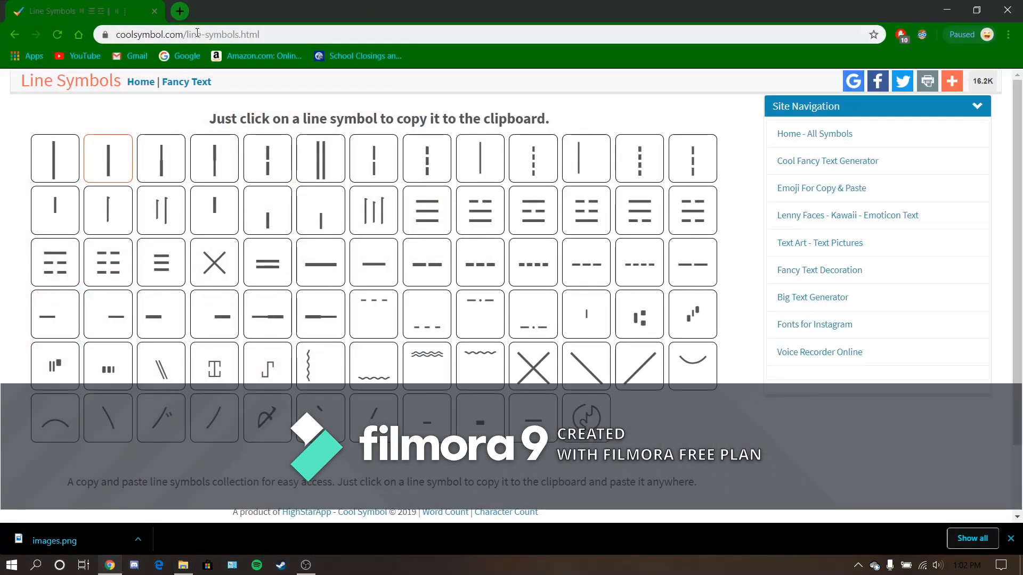
left_click(1011, 538)
left_click(179, 11)
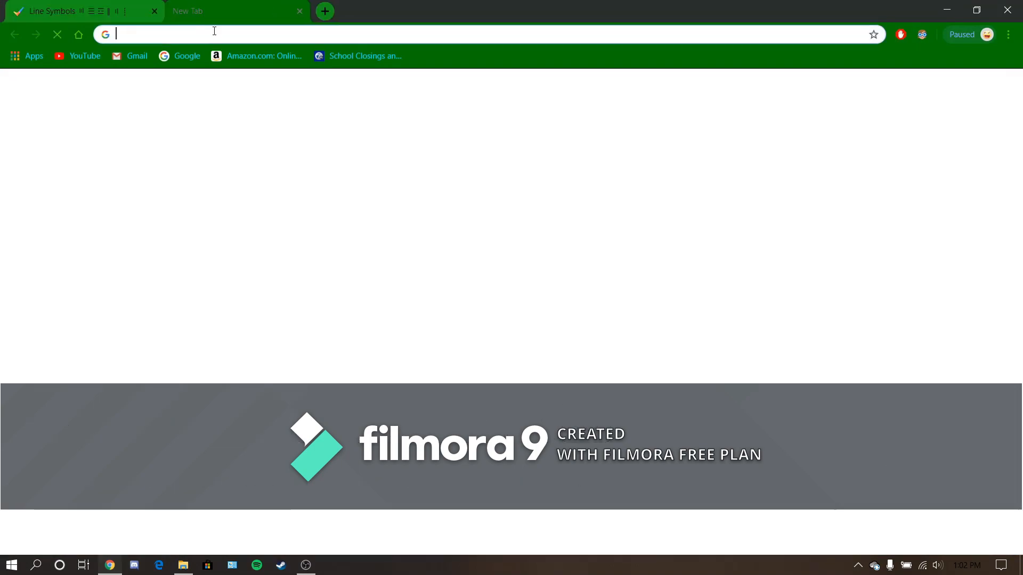
type("fivem.net")
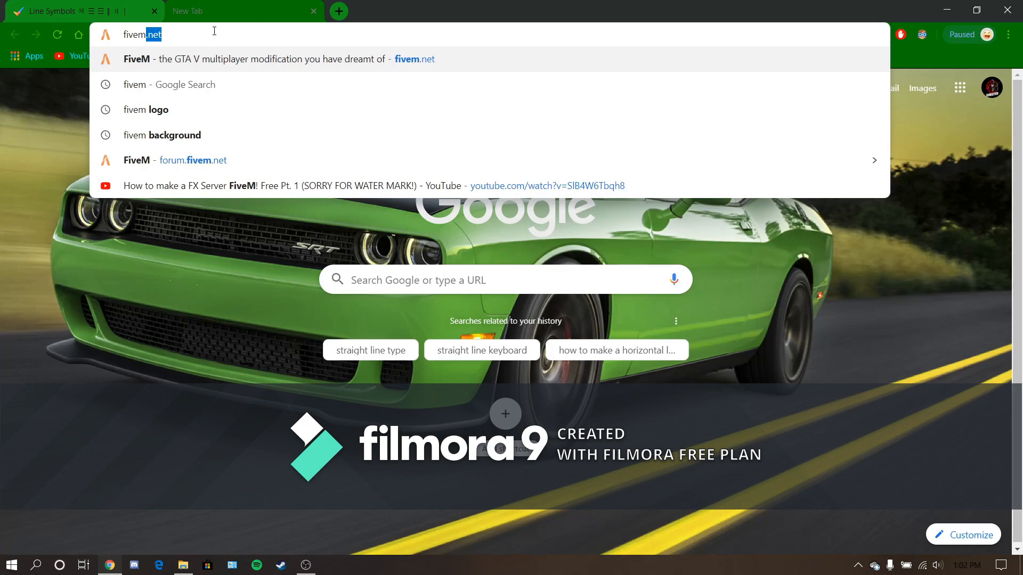
key("Return")
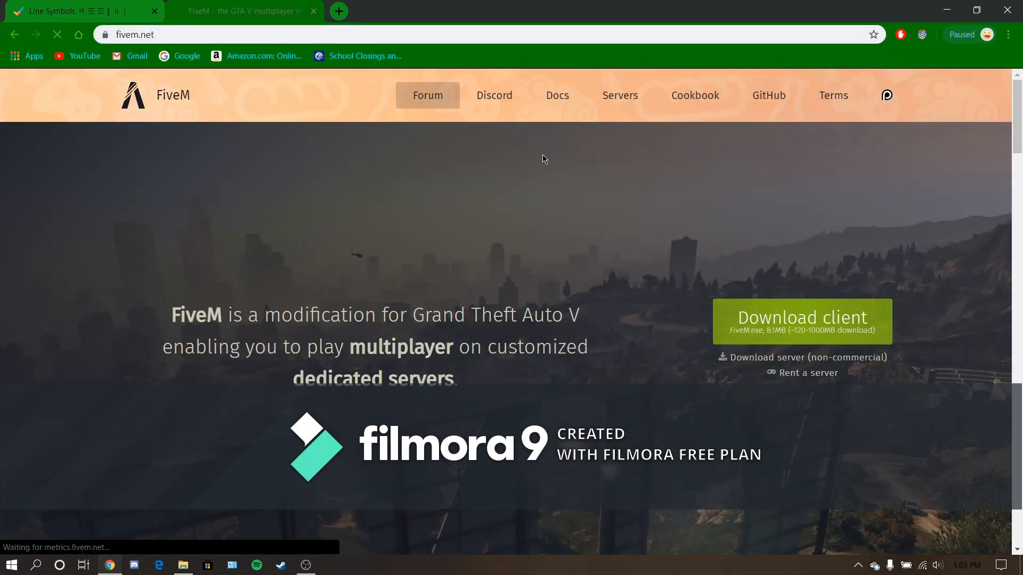
left_click(428, 94)
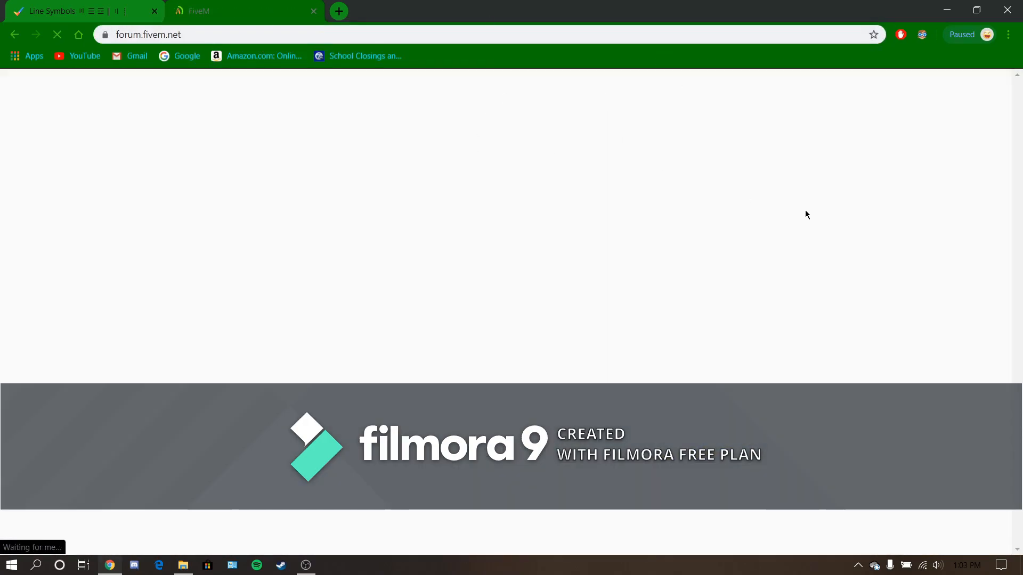
- Search the forum for vmenu and open the vMenu v3.1.0 release topic
left_click(803, 89)
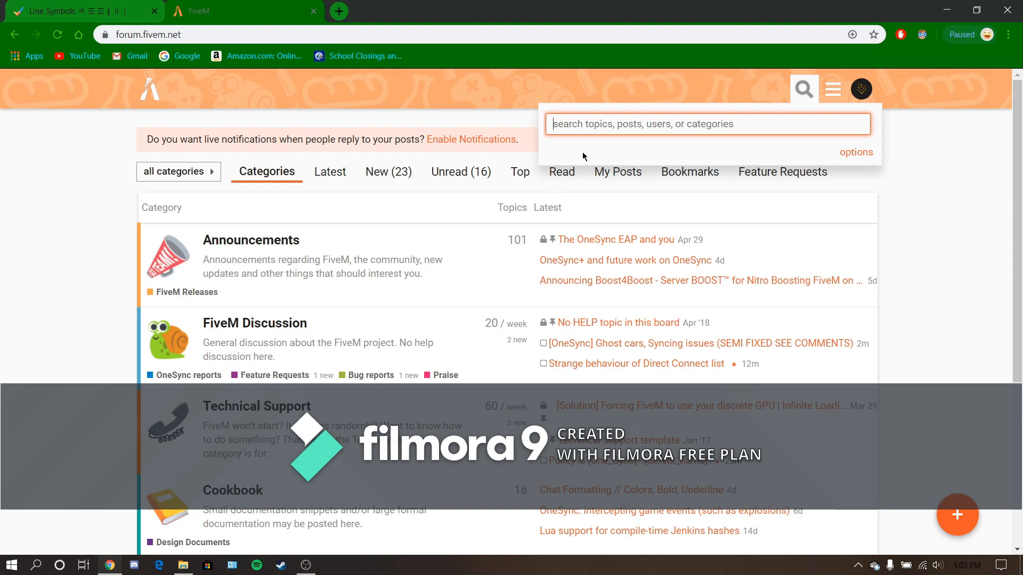
type("vmenu")
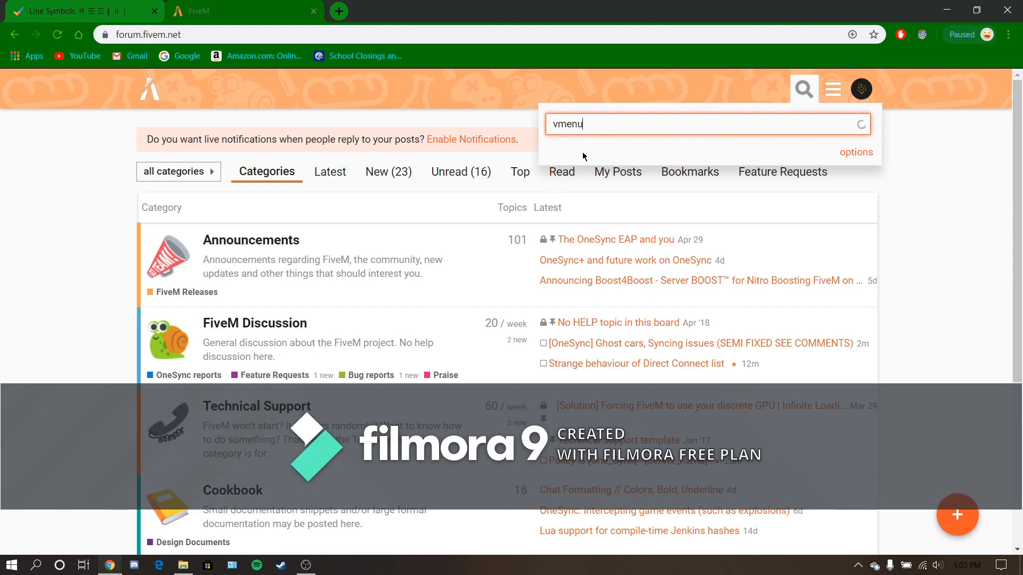
key("Return")
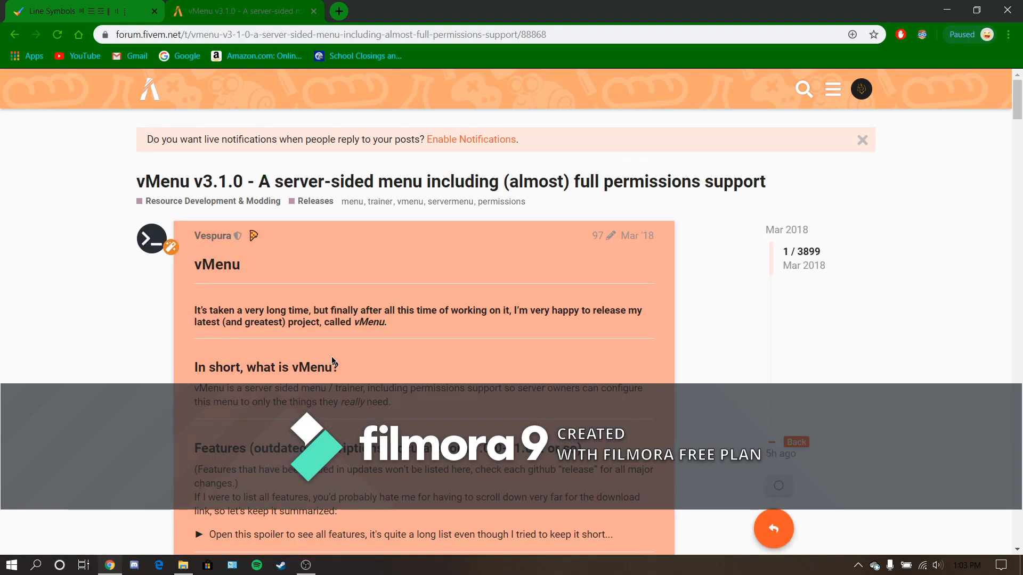
- Follow the topic's download link to the GitHub releases and download vMenu-v3.1.0.zip
scroll(287, 366, "down", 10)
scroll(283, 298, "up", 1)
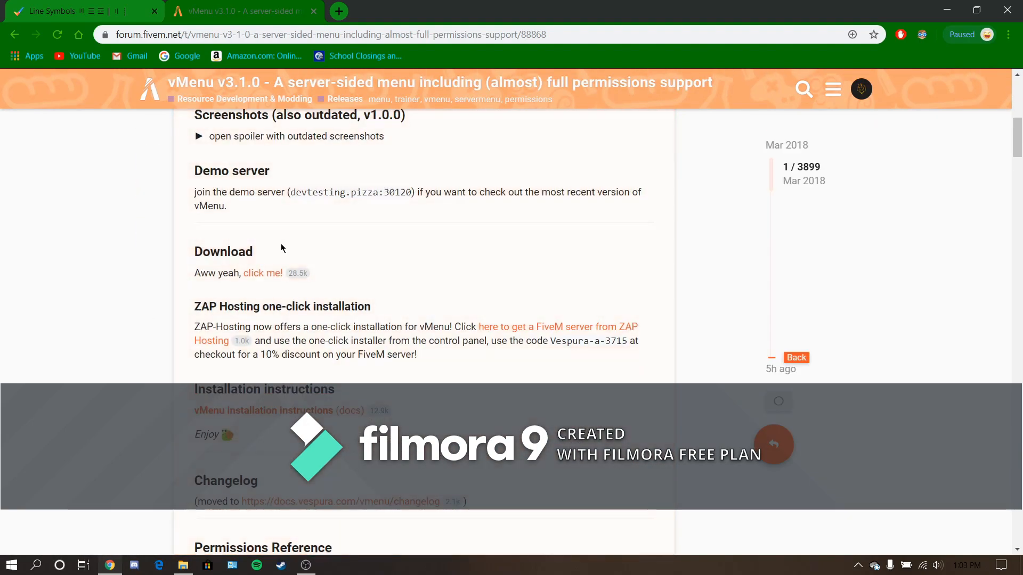
left_click(281, 269)
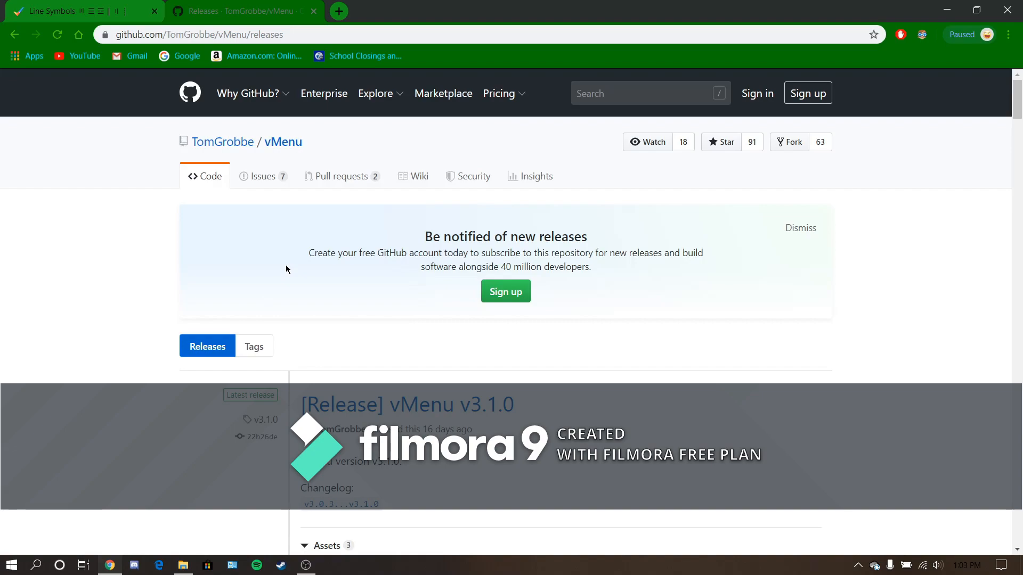
scroll(246, 444, "down", 7)
left_click(357, 177)
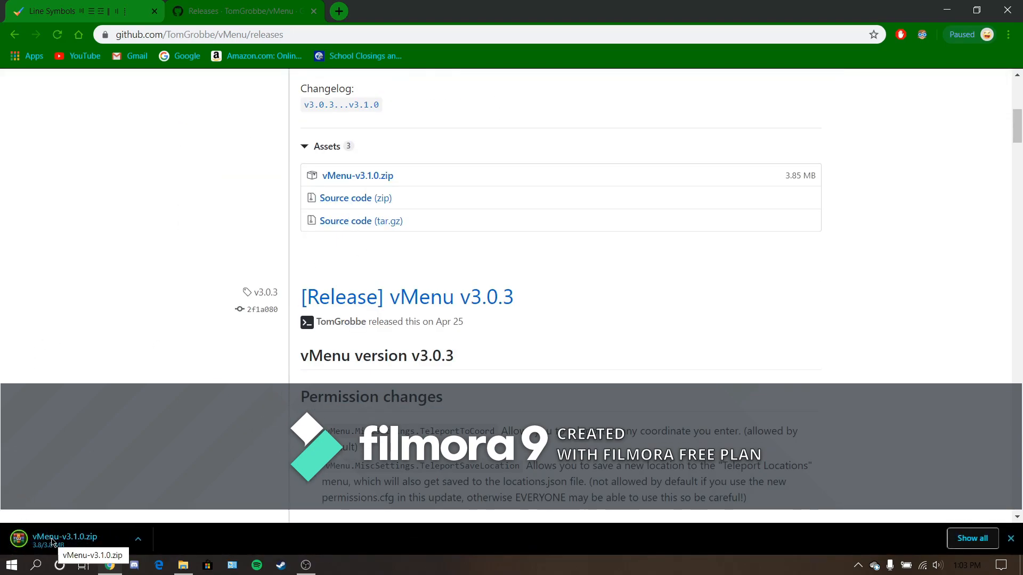
- Return to the forum, search for loadingscreen and open the topic "Loadingscreen | Music (toggle with space) | Loadbar"
left_click(14, 35)
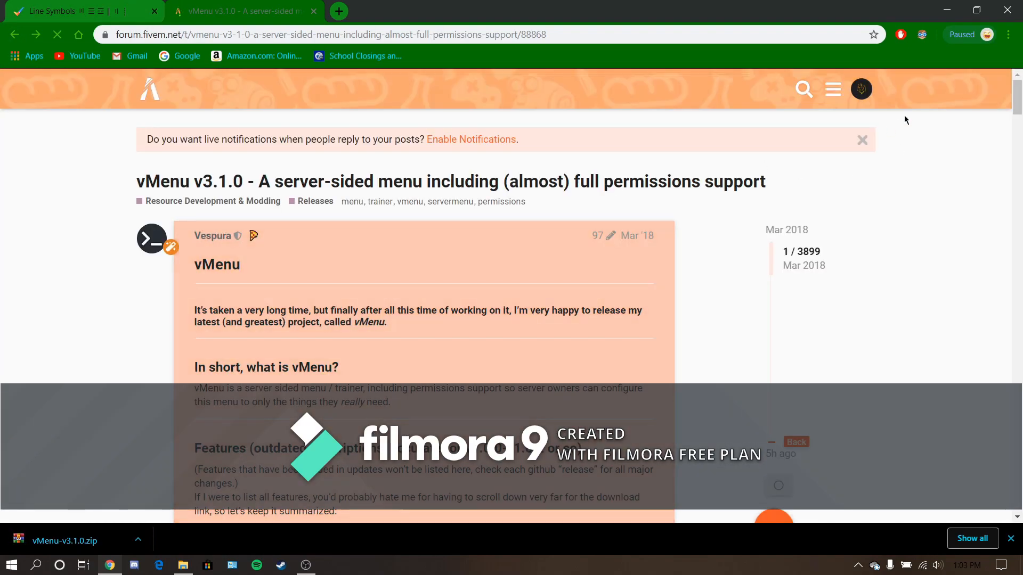
left_click(803, 89)
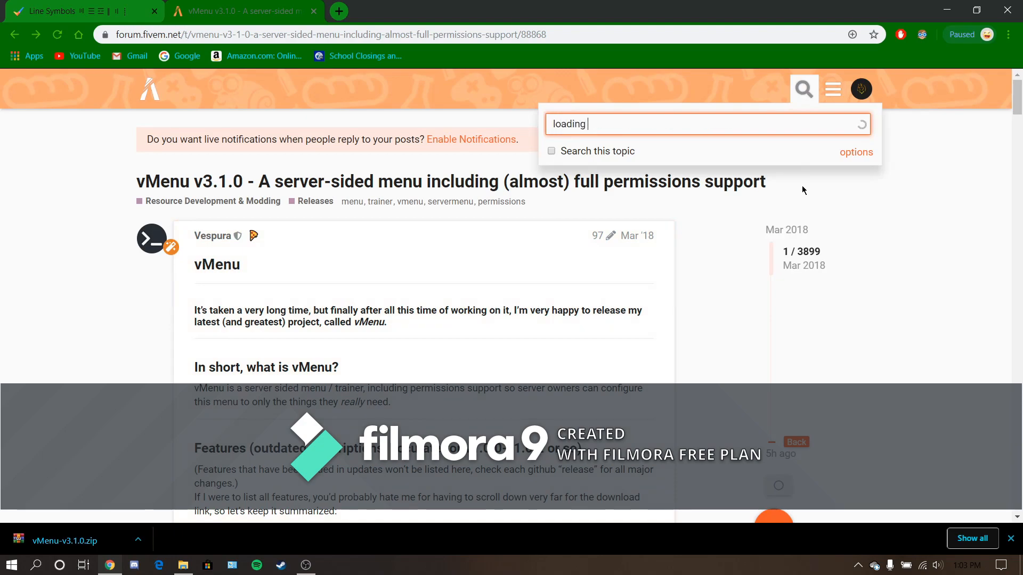
type("loadingscreen")
key("Return")
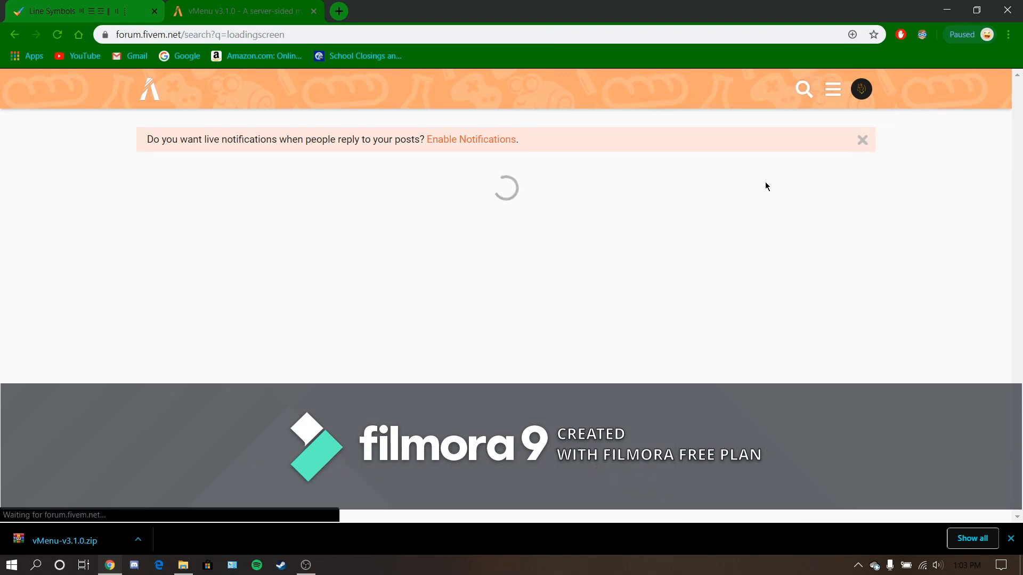
scroll(357, 292, "down", 6)
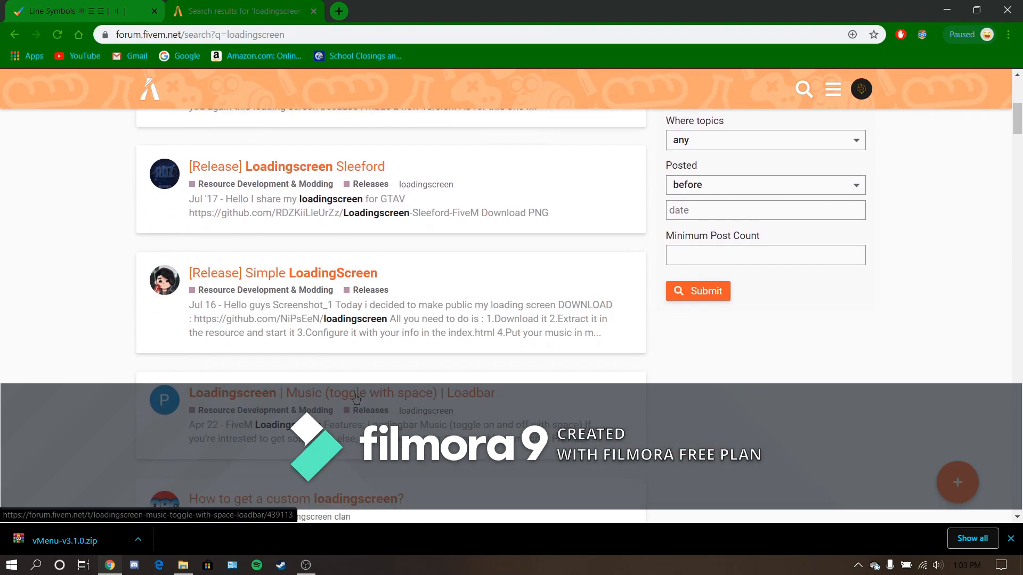
left_click(261, 402)
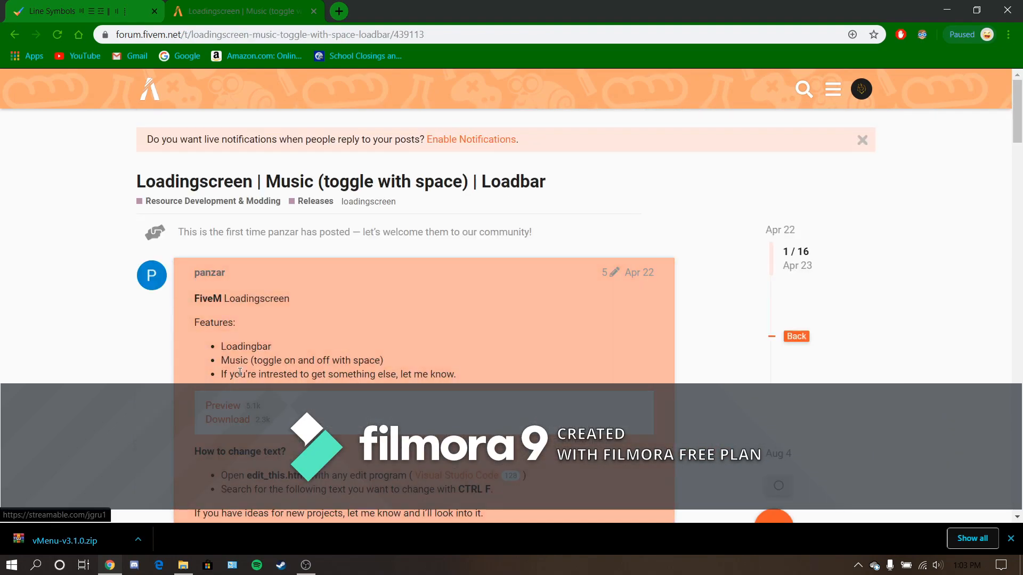
- Download the fivem-loadingscreen repository as a ZIP from the topic's GitHub link, and return to the forum topic
scroll(228, 342, "down", 4)
left_click(227, 220)
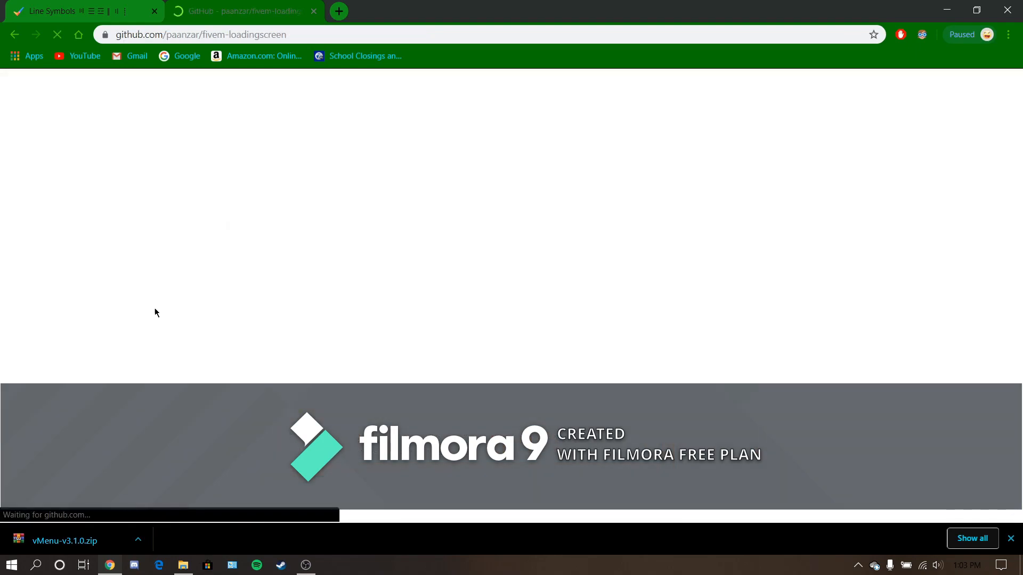
right_click(133, 333)
left_click(771, 418)
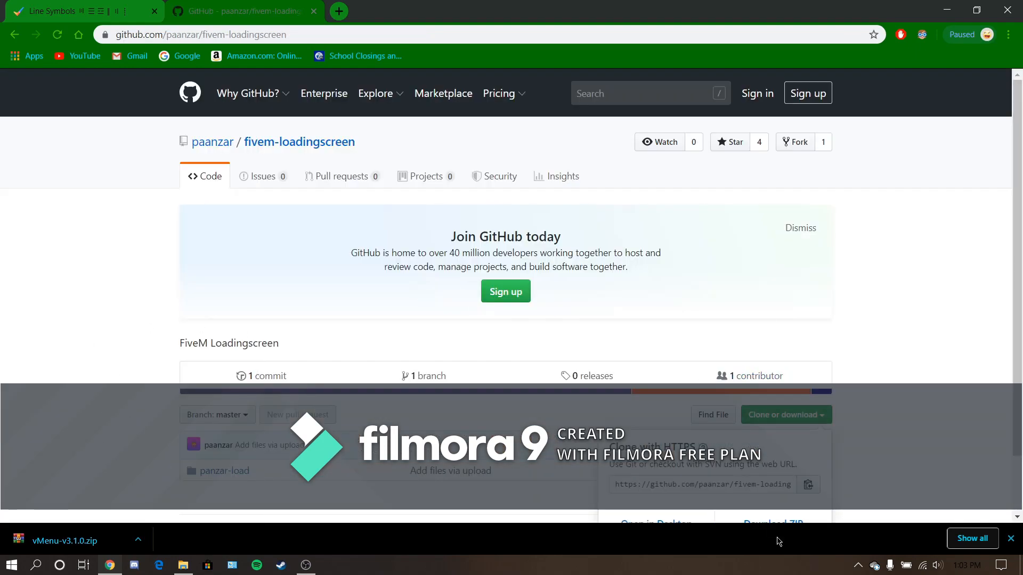
left_click(772, 520)
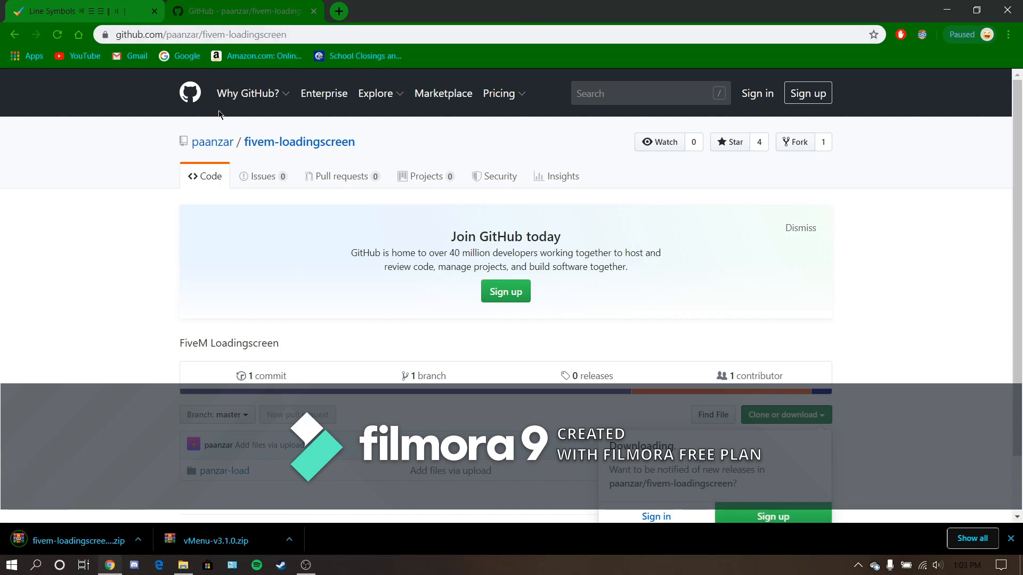
left_click(14, 34)
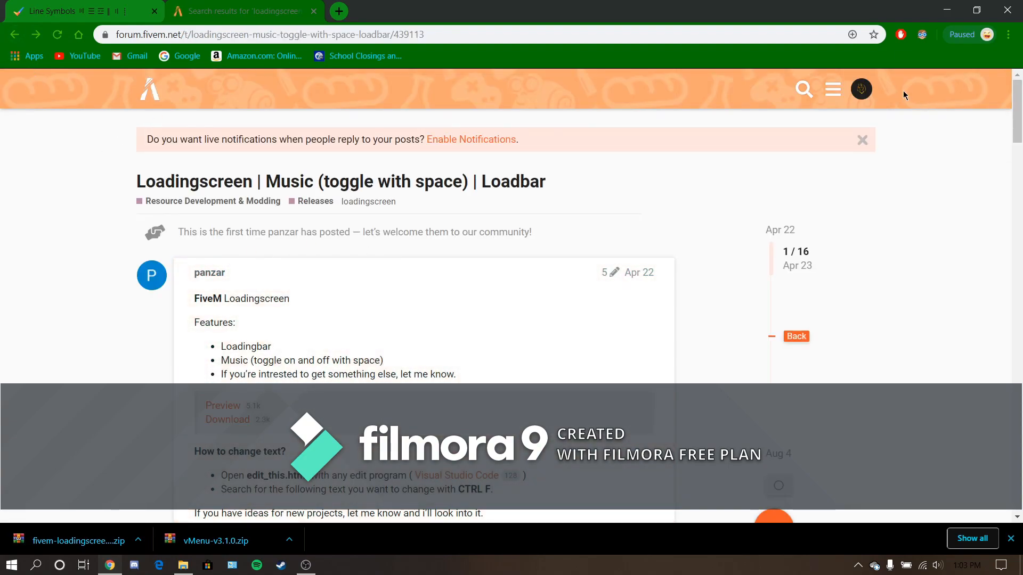
- Open the downloaded fivem-loadingscreen archive and the resources folder inside cfx-server-data-master
left_click(73, 548)
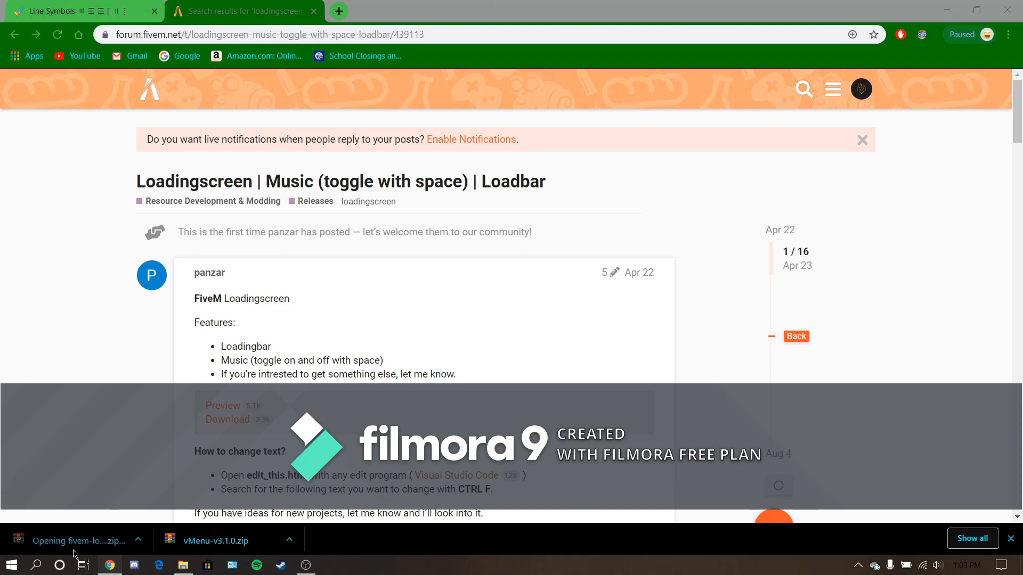
left_click(189, 569)
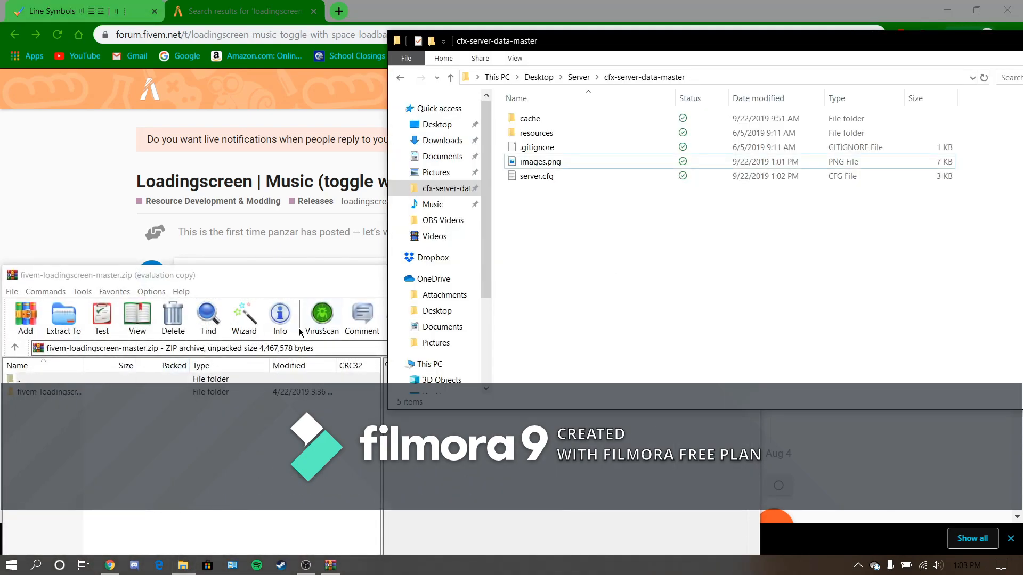
double_click(570, 134)
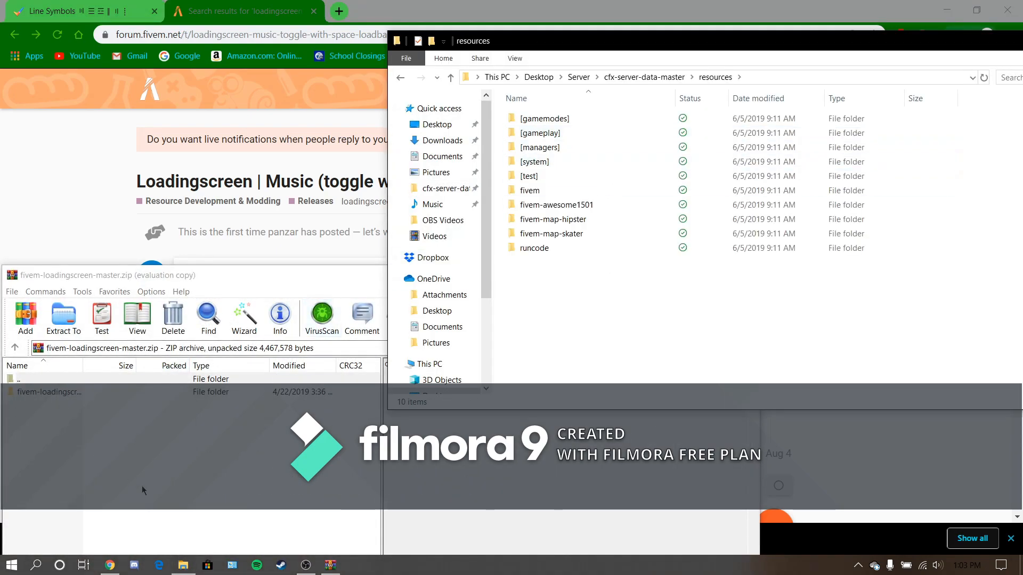
- Extract the panzar-load folder from fivem-loadingscreen-master into the server's resources folder and close the archive
double_click(54, 398)
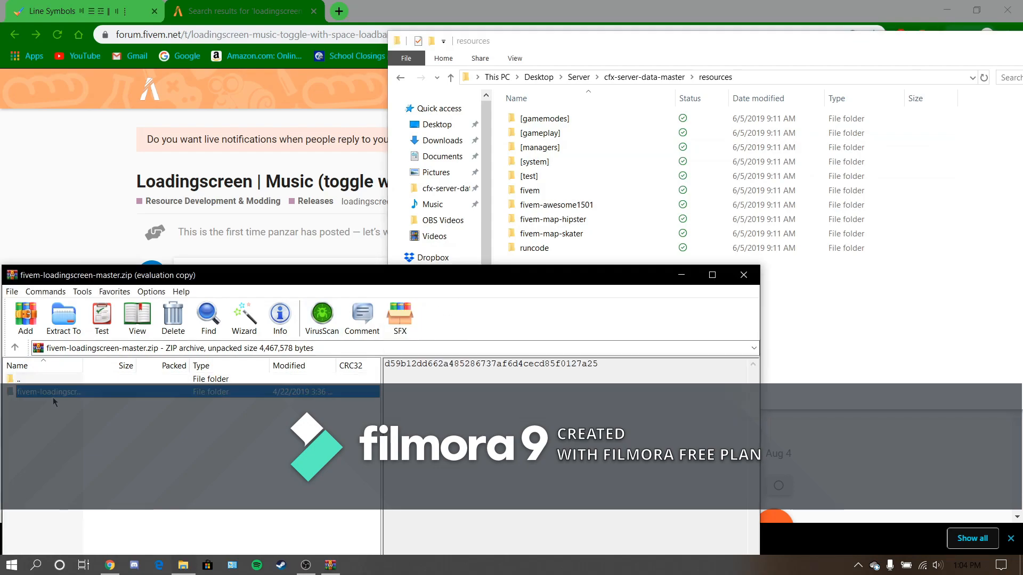
double_click(47, 393)
left_click(16, 349)
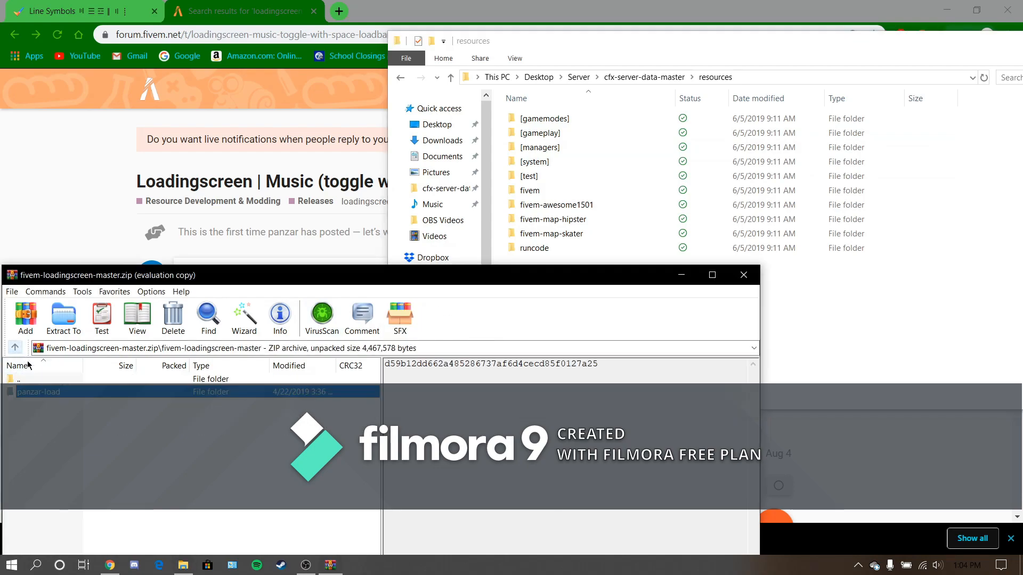
left_click_drag(782, 346, 789, 340)
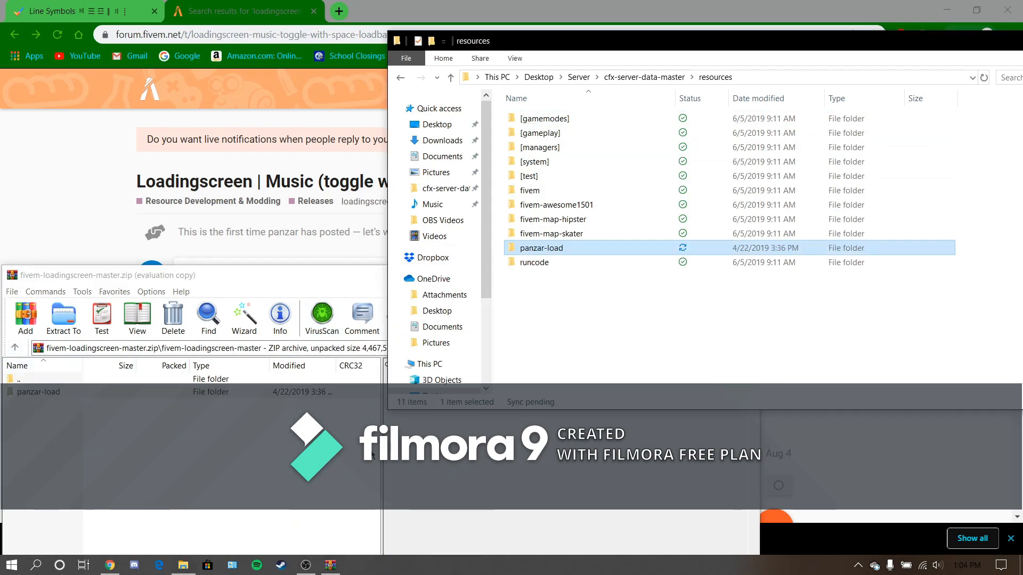
left_click(374, 287)
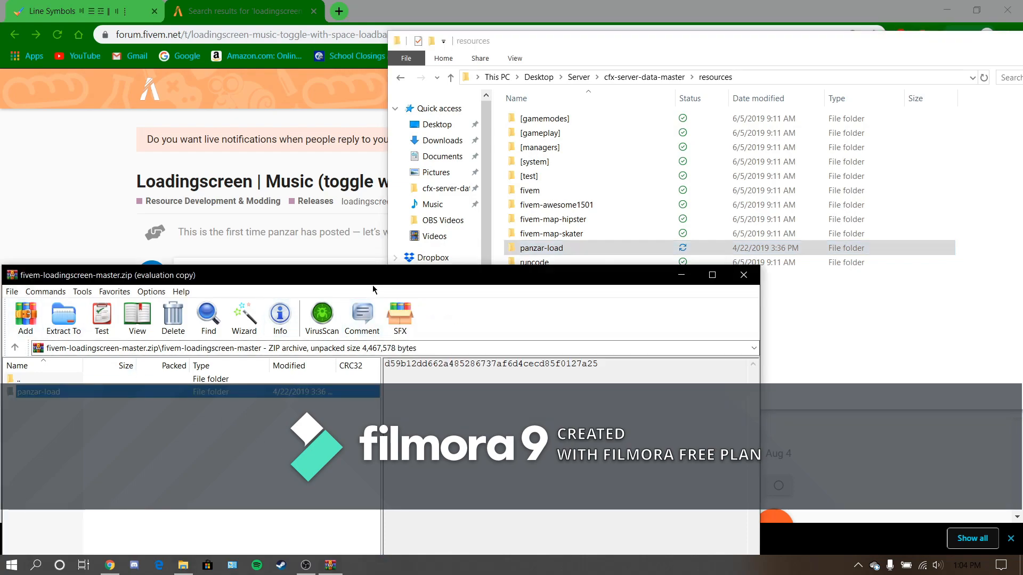
left_click(746, 274)
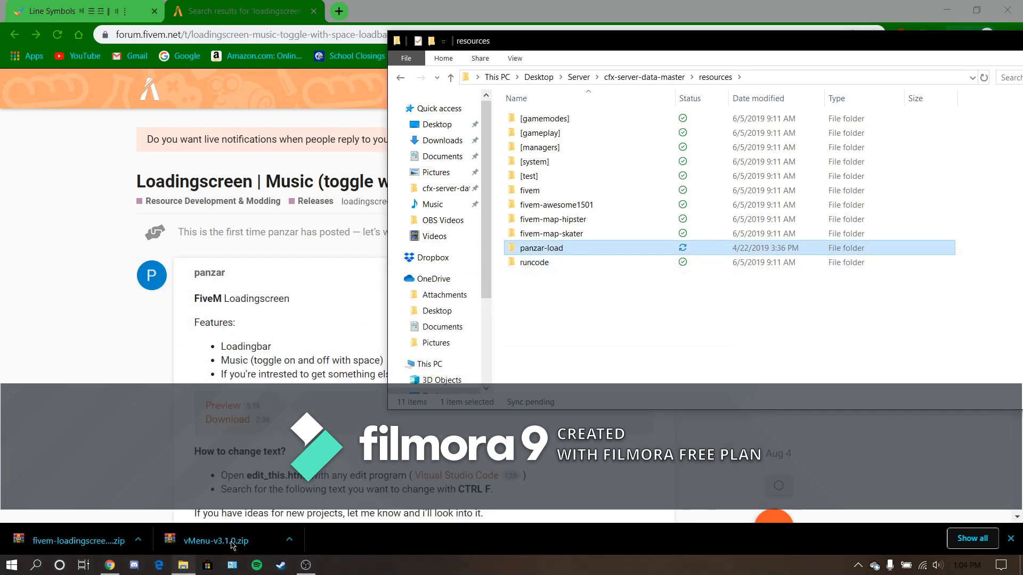
- Open vMenu-v3.1.0.zip and create a new folder named vMenu in the server's resources folder
left_click(262, 549)
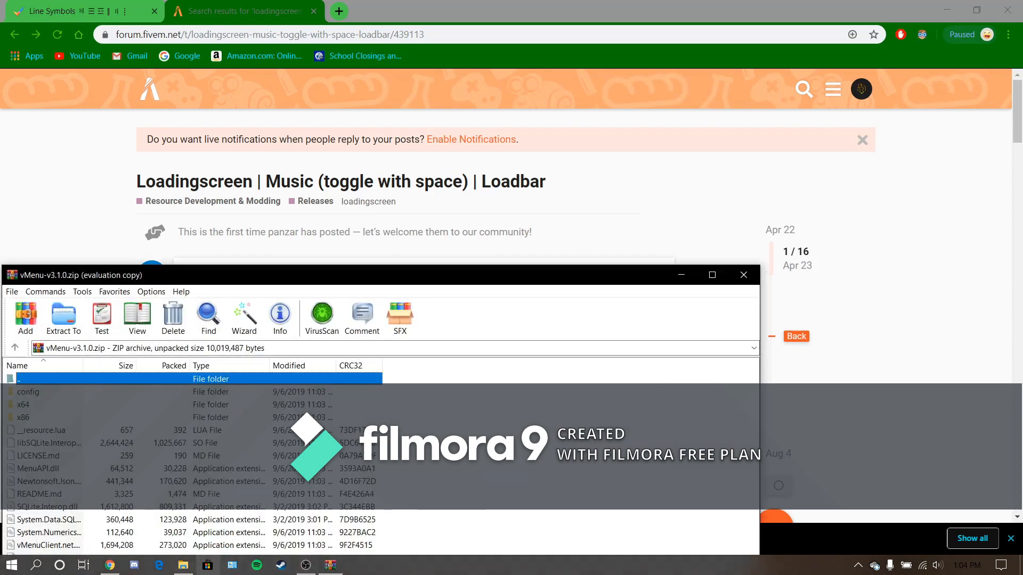
left_click(183, 566)
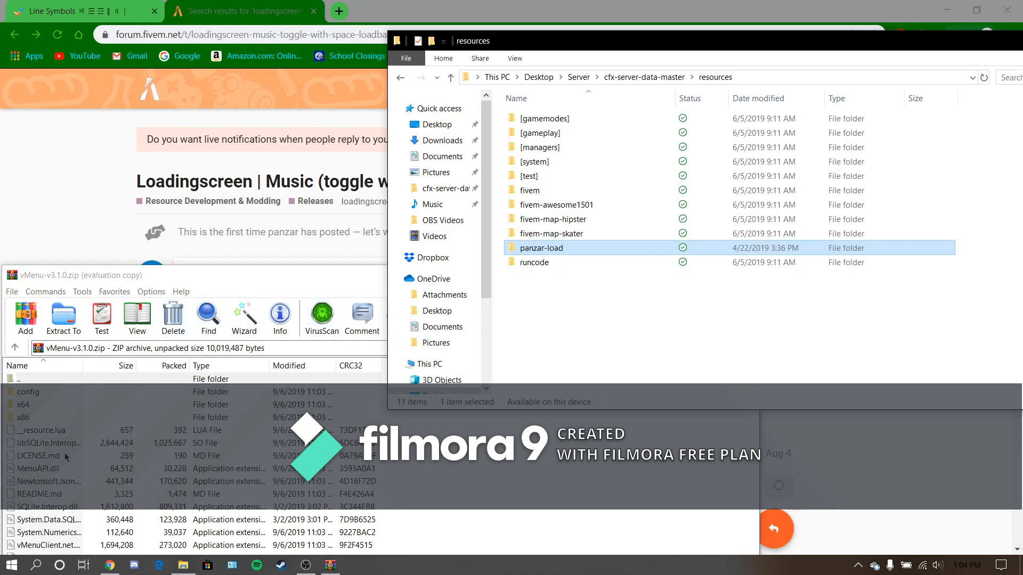
right_click(616, 299)
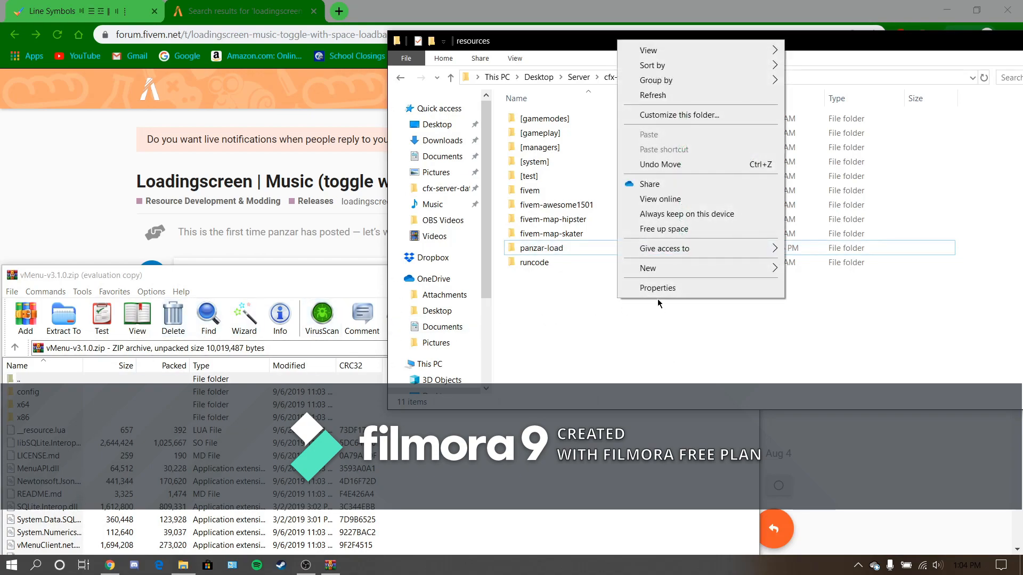
mouse_move(673, 267)
left_click(813, 270)
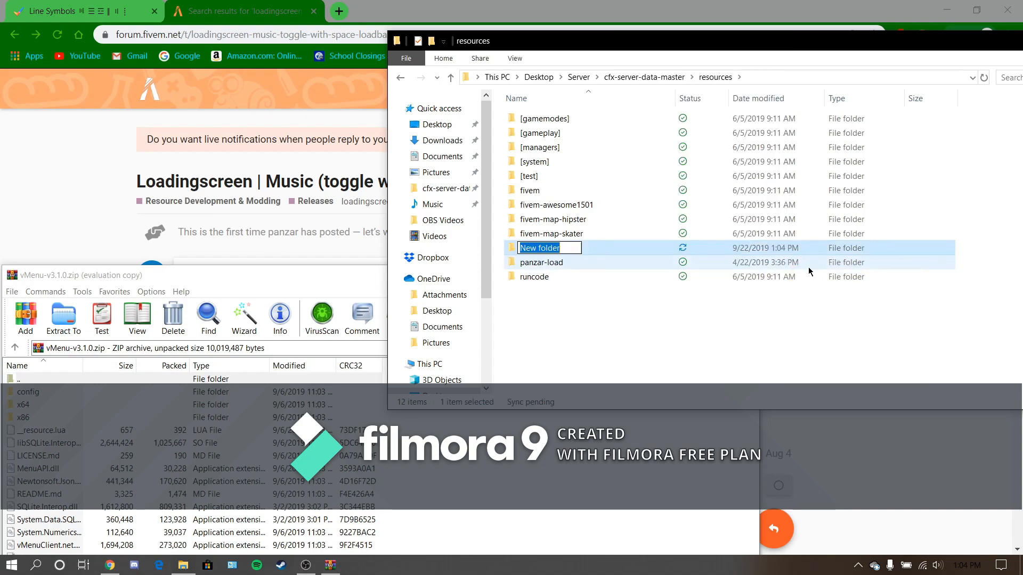
type("vMenu")
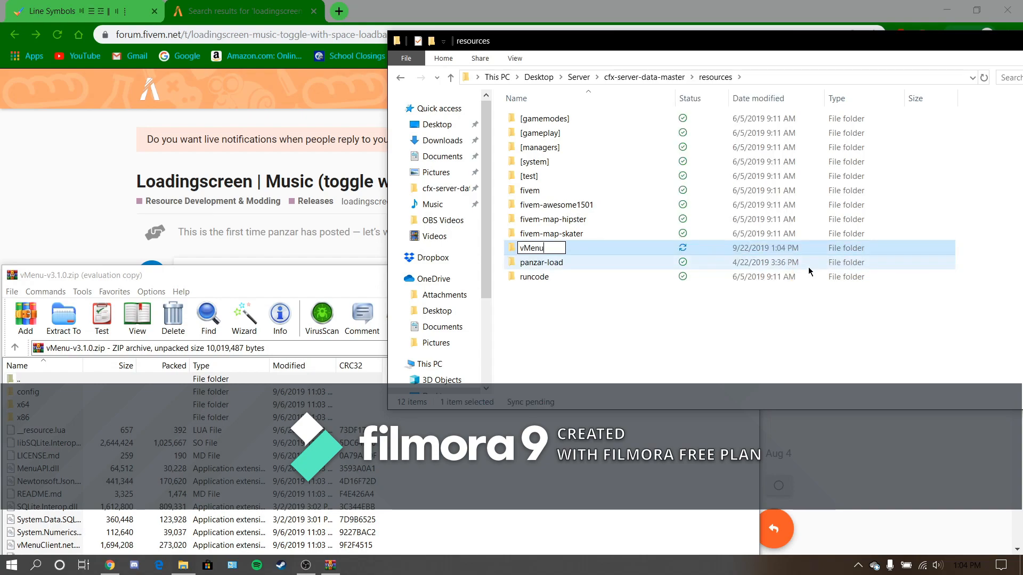
- Extract all contents of vMenu-v3.1.0.zip into the vMenu folder in resources
left_click(529, 513)
key("ctrl+a")
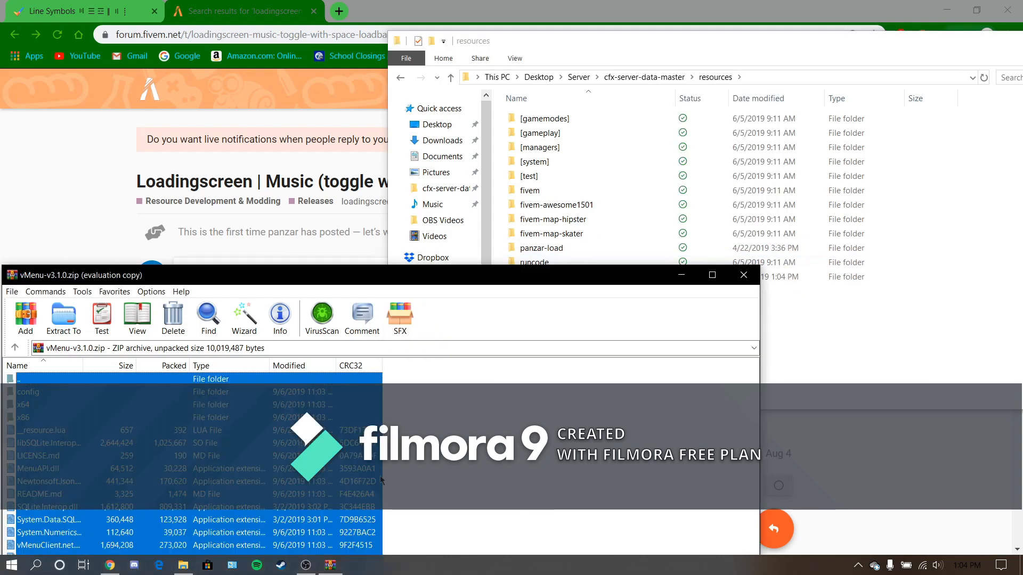
left_click_drag(308, 469, 548, 268)
left_click_drag(500, 509, 393, 549)
left_click_drag(549, 287, 544, 375)
left_click_drag(286, 537, 537, 276)
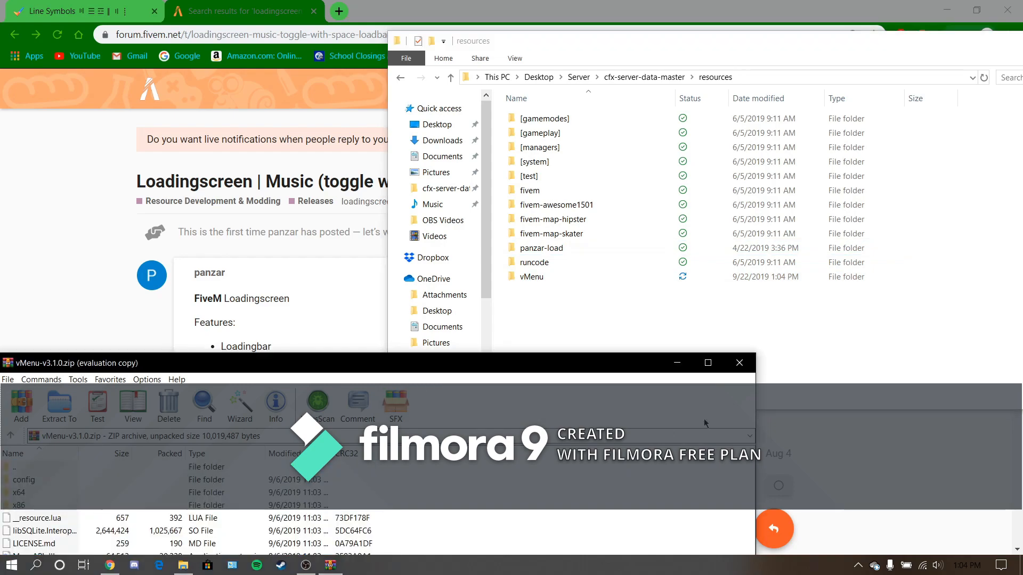
- Close the vMenu archive, check the extracted vMenu folder's contents, and open server.cfg from cfx-server-data-master
left_click(740, 363)
double_click(539, 278)
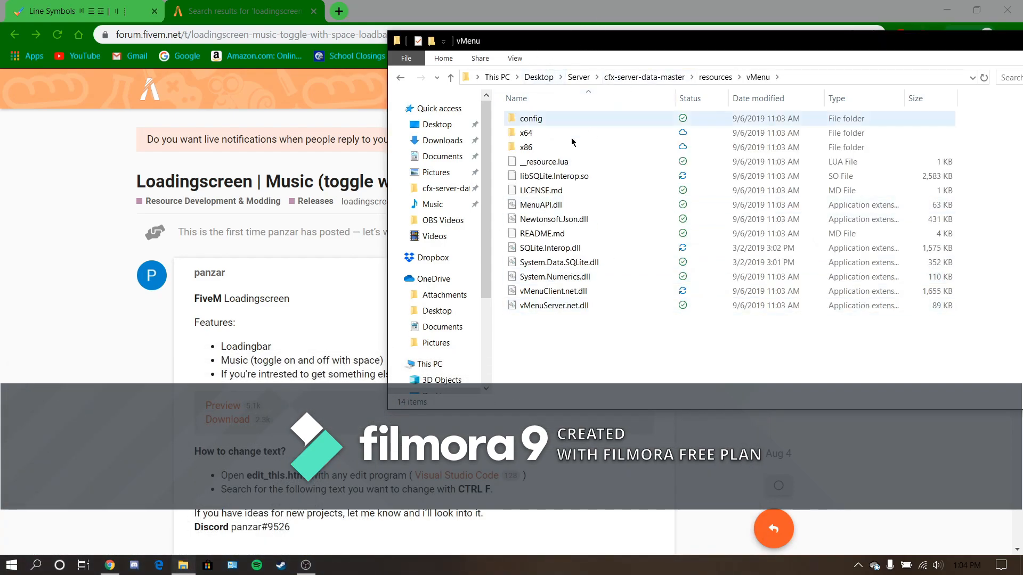
left_click(712, 77)
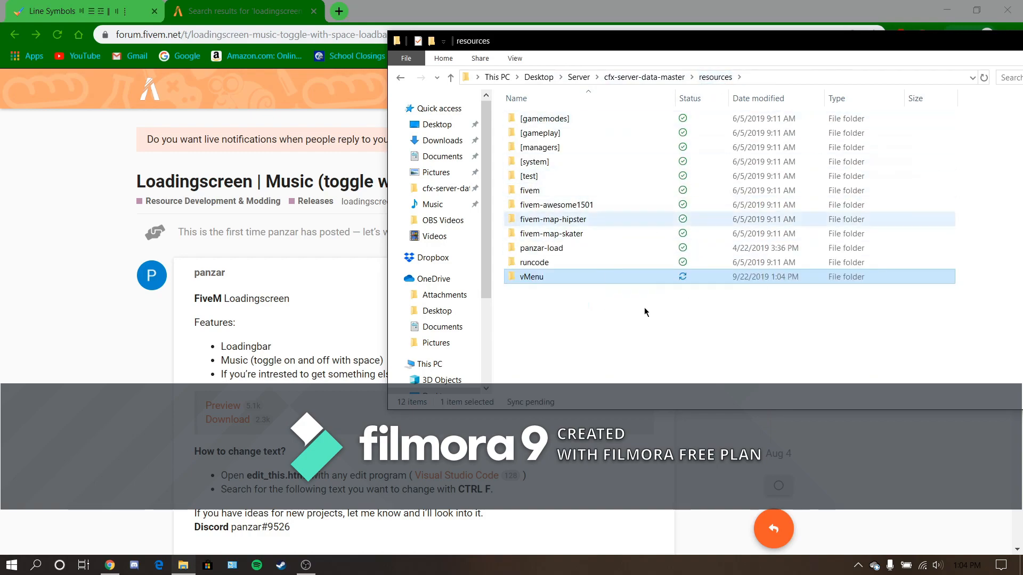
left_click(657, 80)
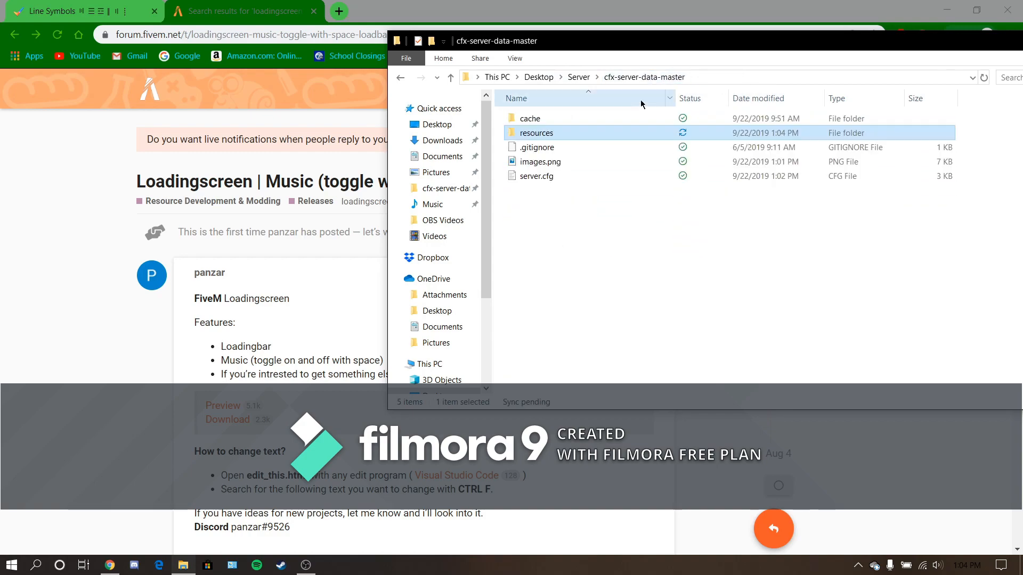
left_click(538, 178)
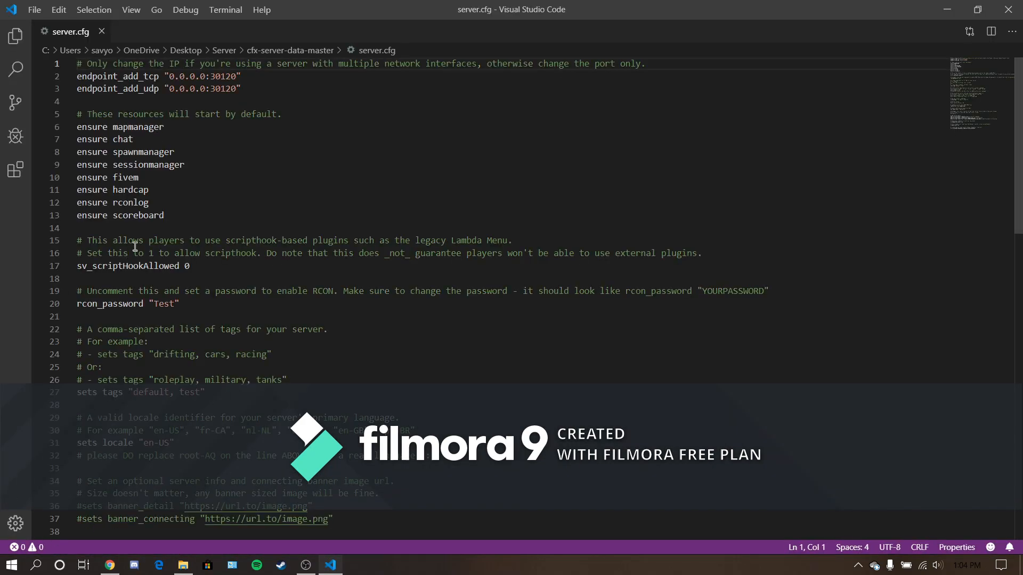
left_click(182, 205)
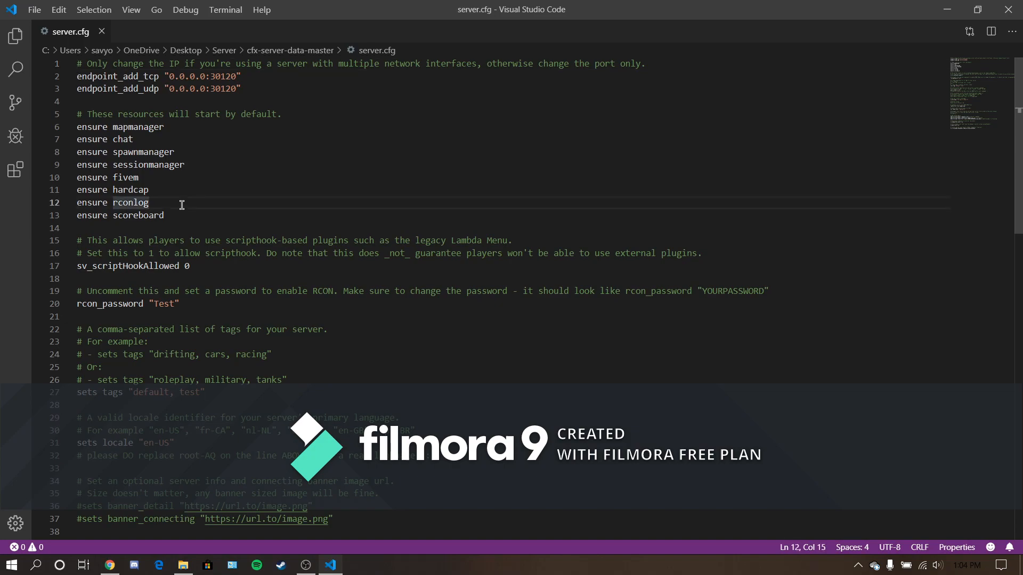
key("Return")
type("ensure")
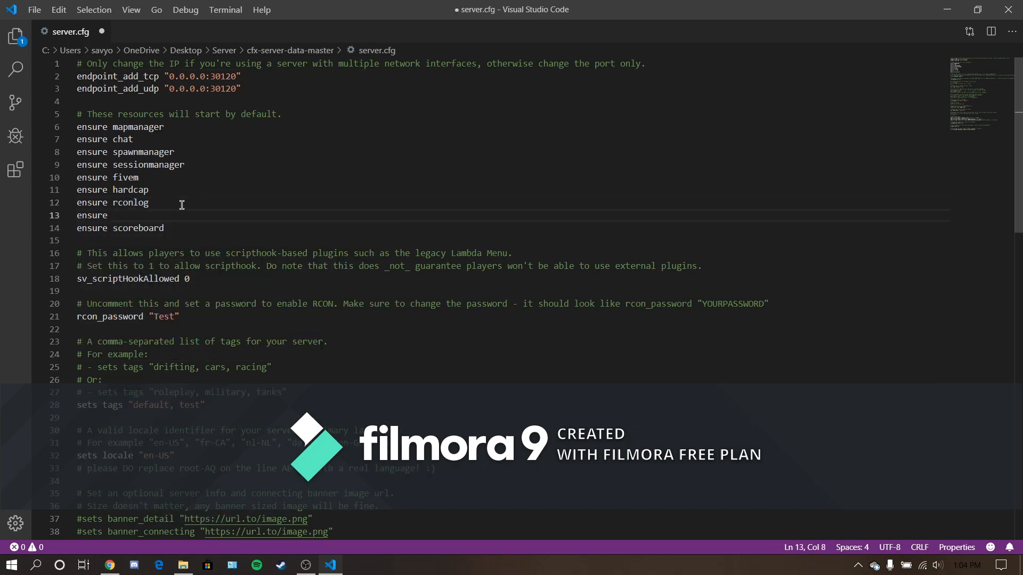
key("BackSpace")
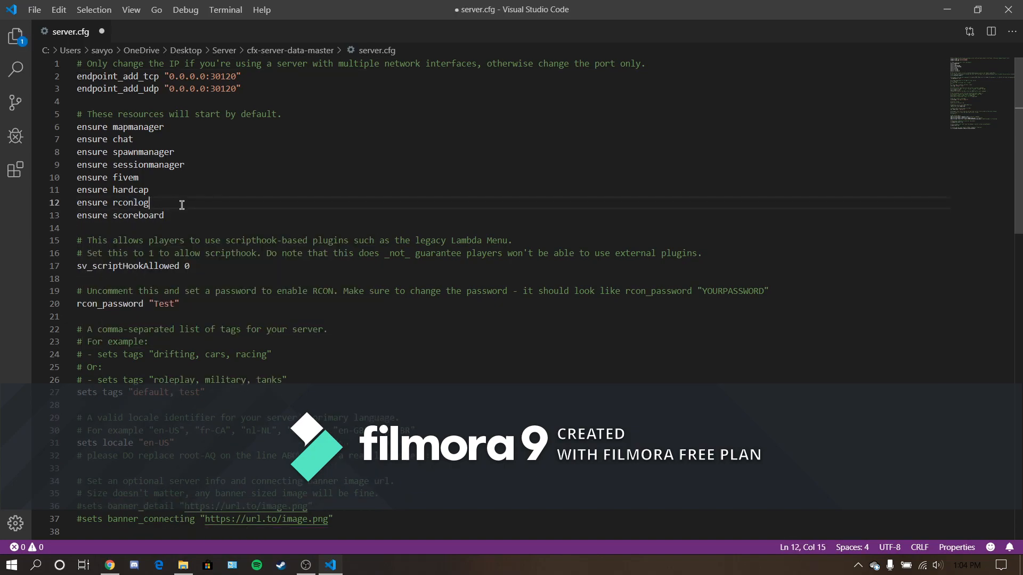
- Add the line "ensure vMenu" below "ensure scoreboard" in the default resources list of server.cfg
key("Down")
key("Down")
key("Return")
type("ensure ")
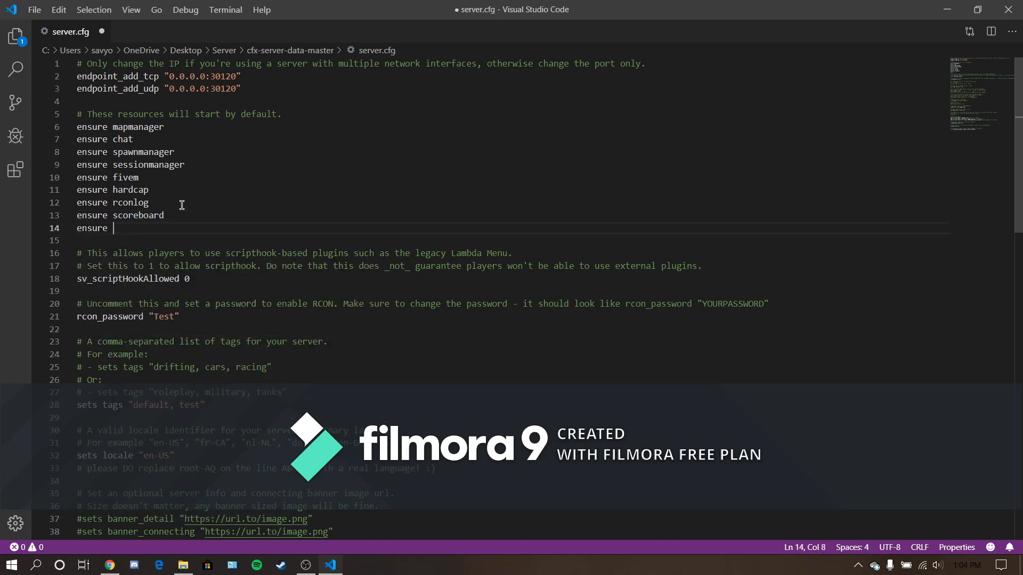
type("vMenu")
- Add the line "ensure panzar-load" below "ensure vMenu" in server.cfg
key("Return")
type("ensure ")
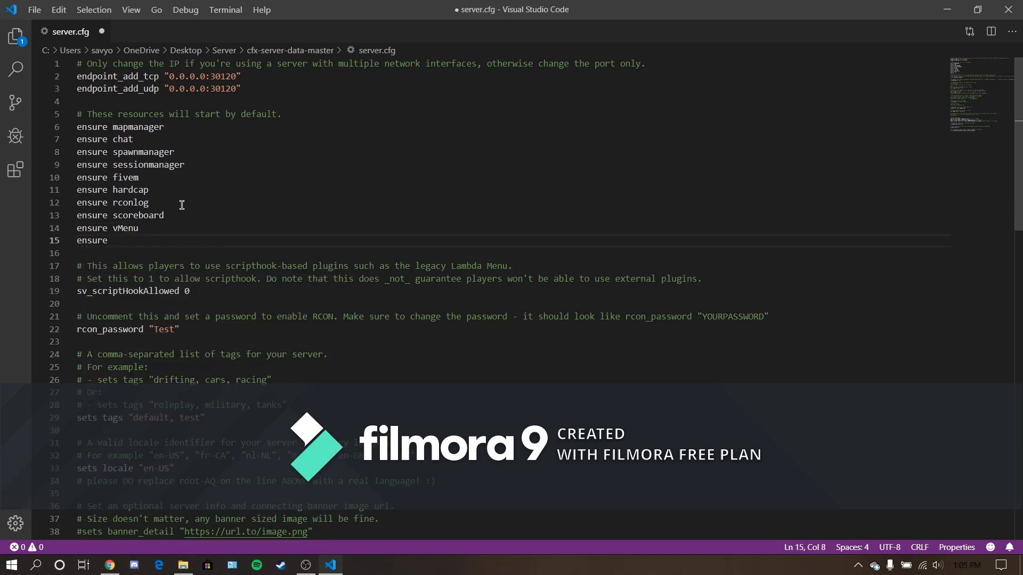
type("panzar-load")
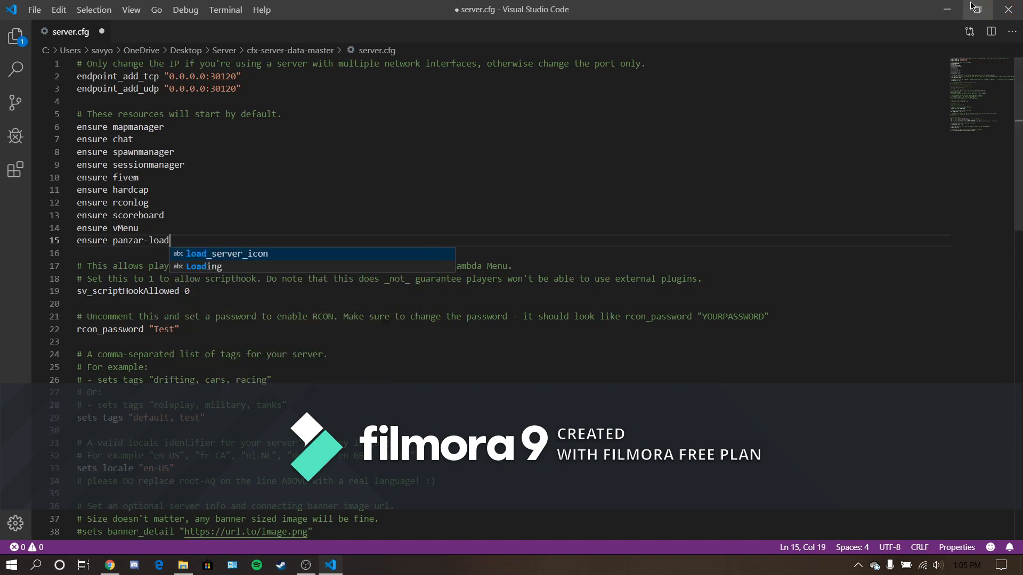
- Check the loading screen folder's exact name in the server's resources folder and return to server.cfg
left_click(946, 10)
left_click(527, 133)
double_click(527, 133)
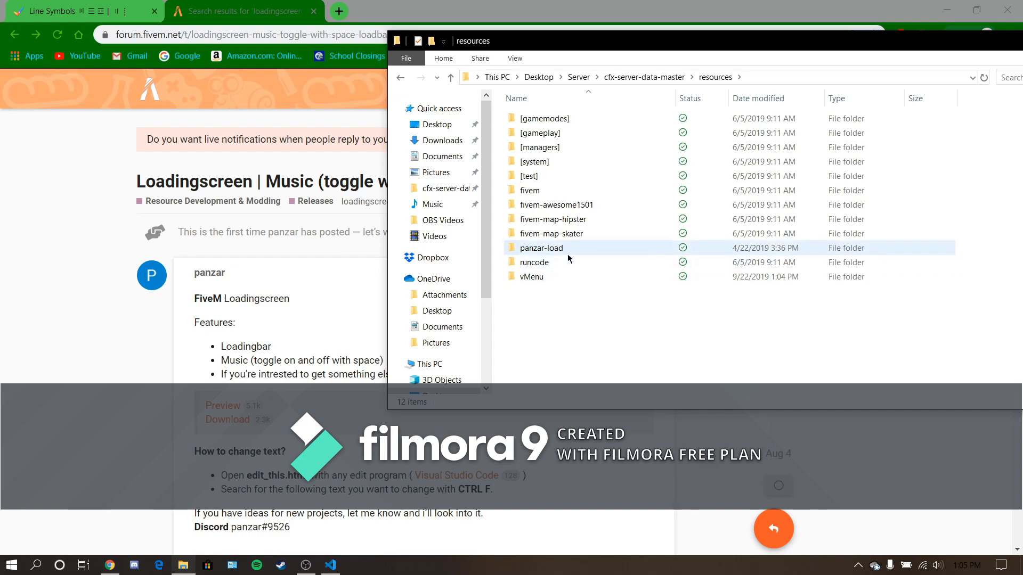
left_click(330, 566)
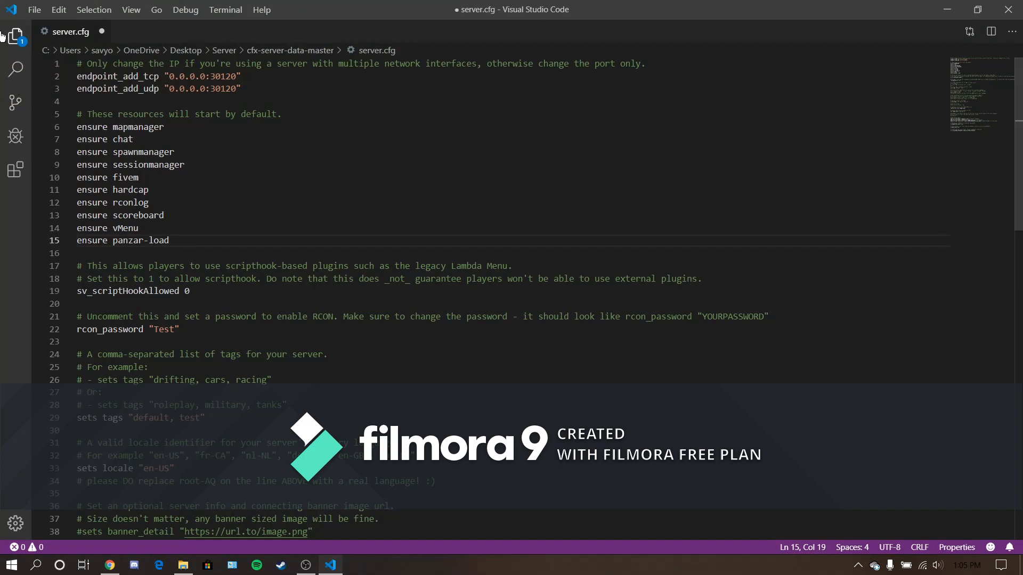
- Retype the final "d" of "ensure panzar-load", save server.cfg, and close the editor
left_click(3, 36)
left_click(350, 240)
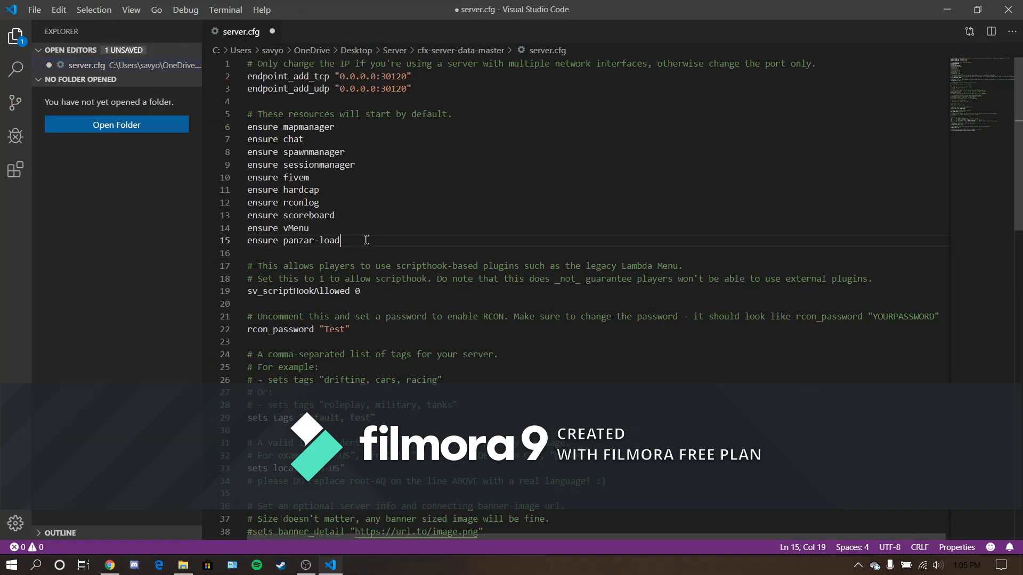
type("D")
key("BackSpace")
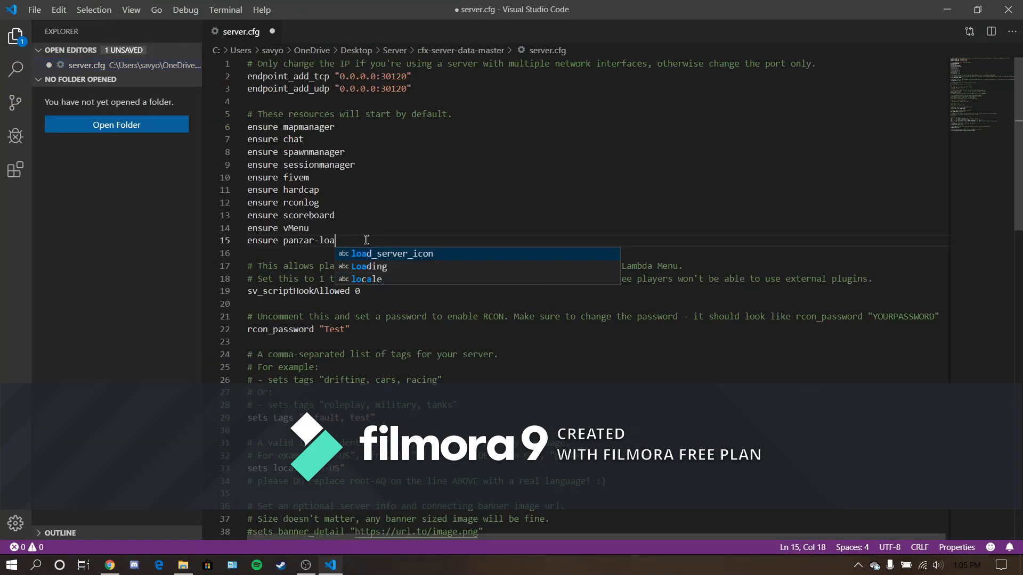
type("d")
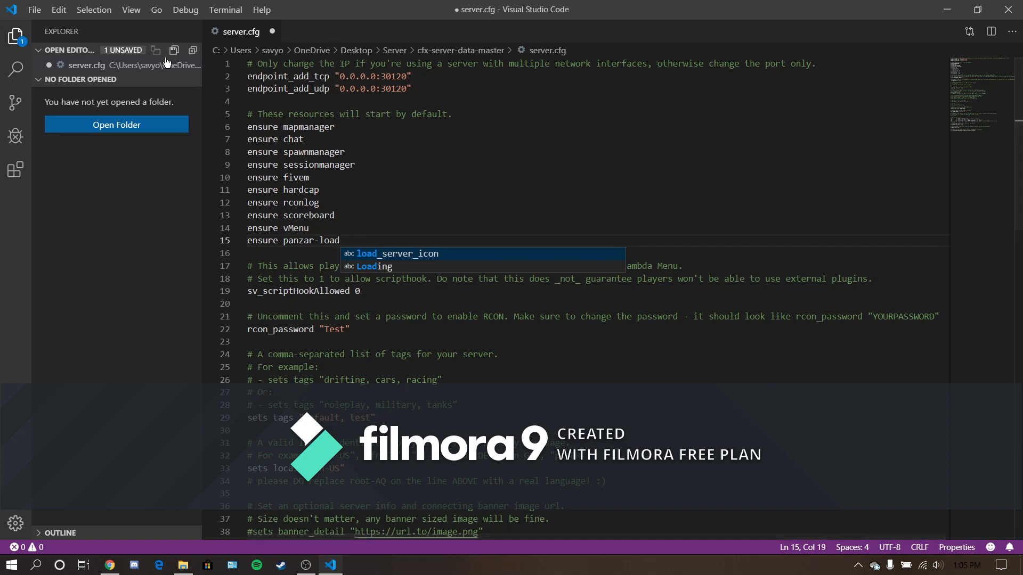
left_click(173, 51)
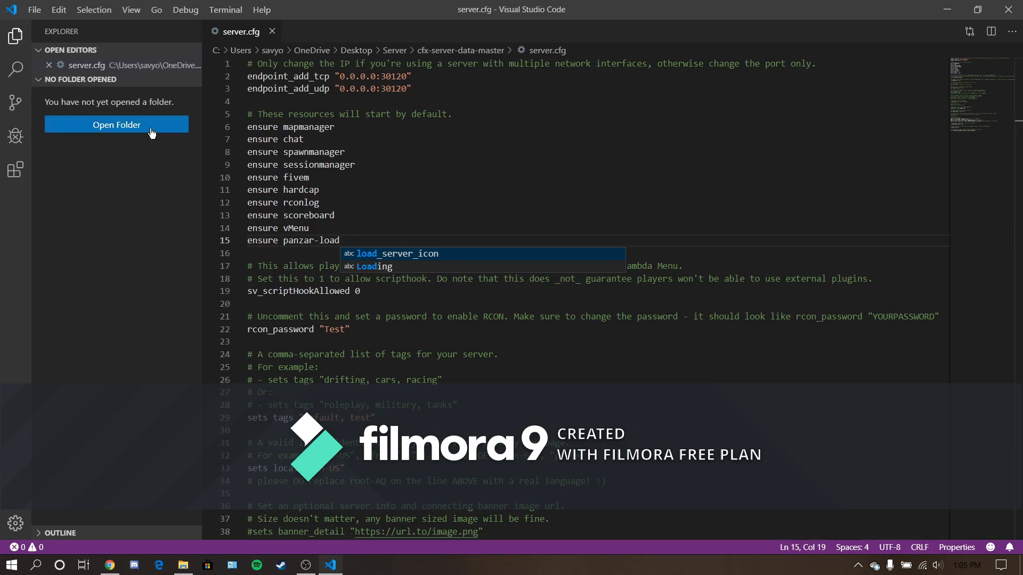
left_click(15, 37)
left_click(1007, 9)
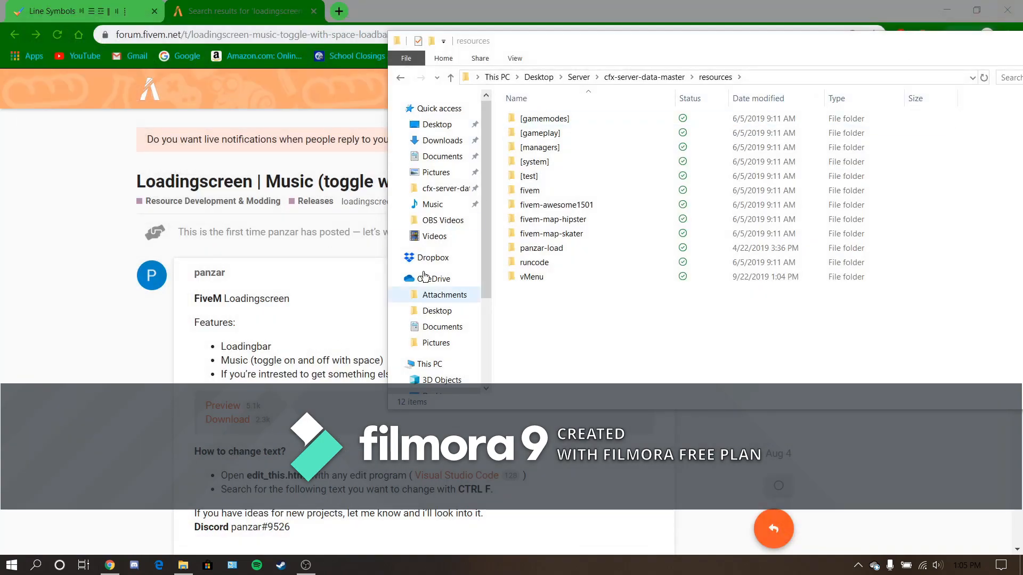
- Go up to the Server folder, run starter.bat to start the server, and maximize its console window
left_click(623, 87)
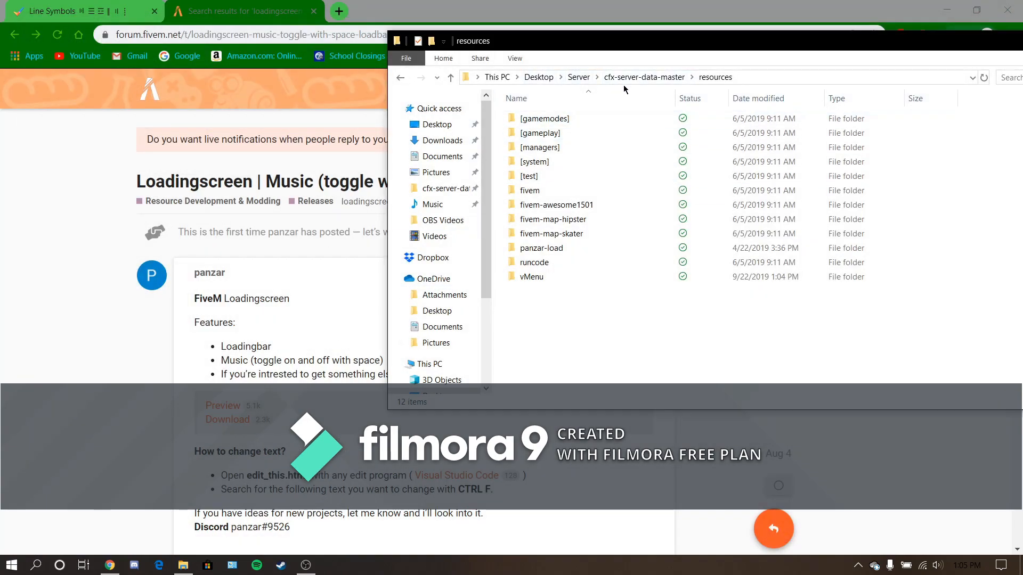
left_click(612, 81)
left_click(579, 77)
scroll(593, 249, "down", 10)
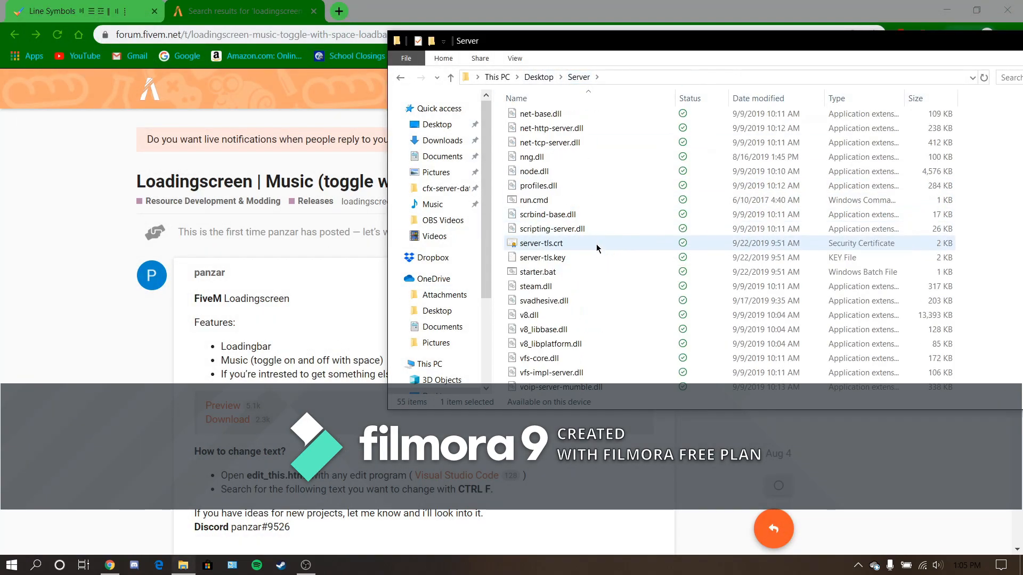
double_click(537, 272)
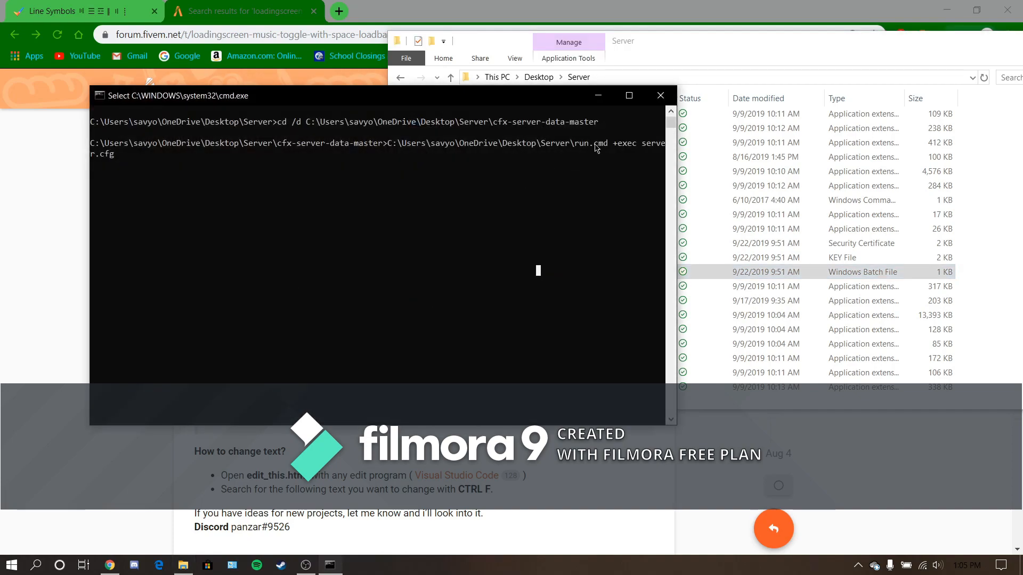
left_click(629, 96)
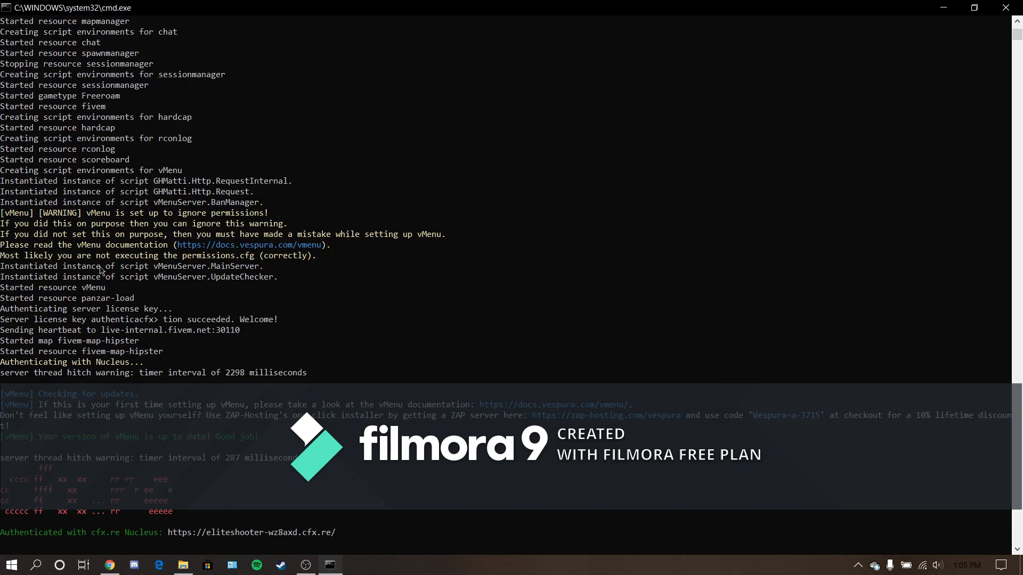
- Examine the server console output for resource start-up lines and warnings, including those for vMenu and panzar-load
scroll(42, 446, "up", 5)
scroll(48, 439, "down", 6)
scroll(52, 434, "up", 4)
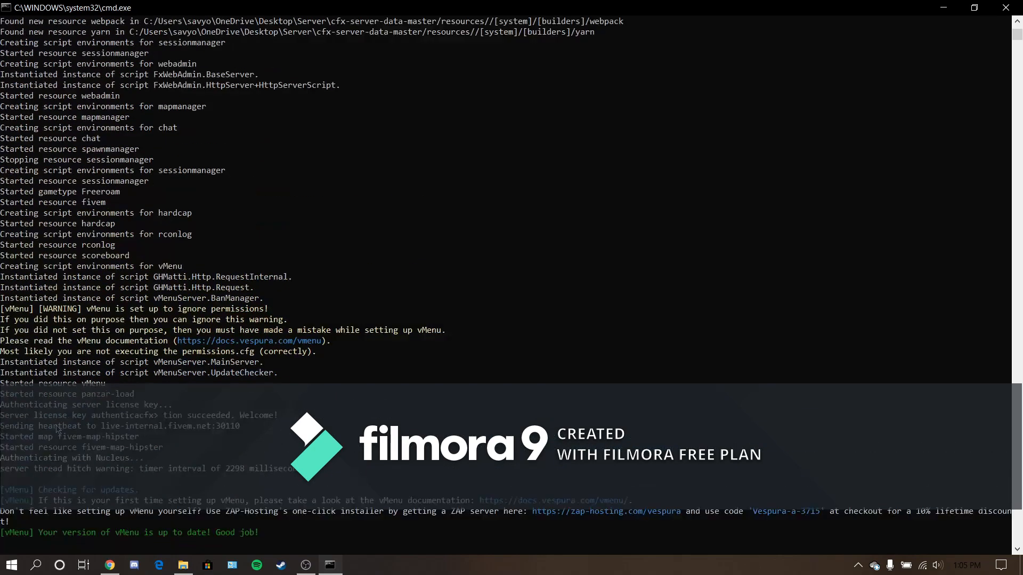
scroll(56, 430, "down", 6)
scroll(58, 429, "up", 6)
left_click_drag(58, 330, 343, 352)
left_click(61, 235)
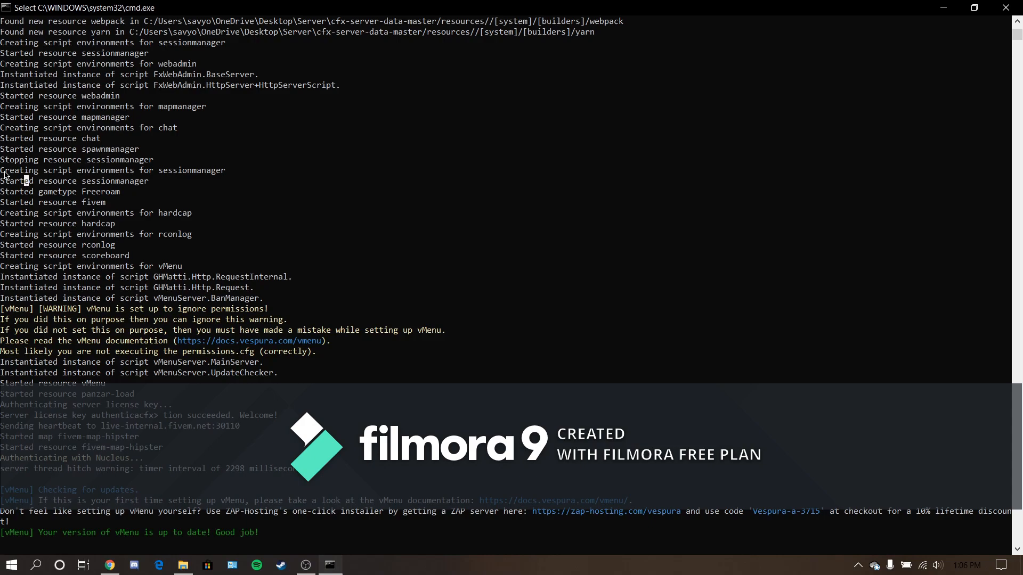
left_click_drag(4, 172, 231, 179)
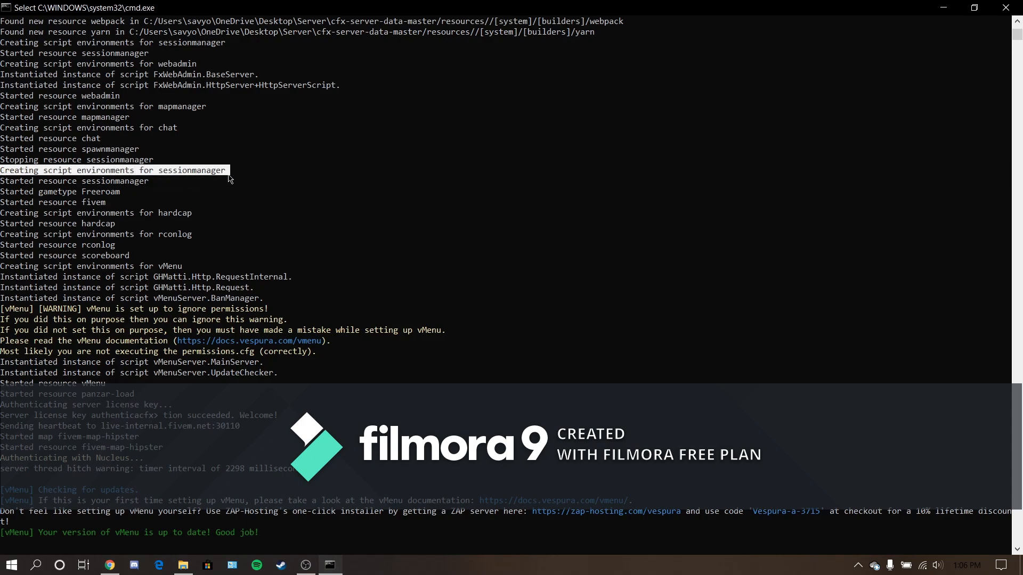
left_click(147, 181)
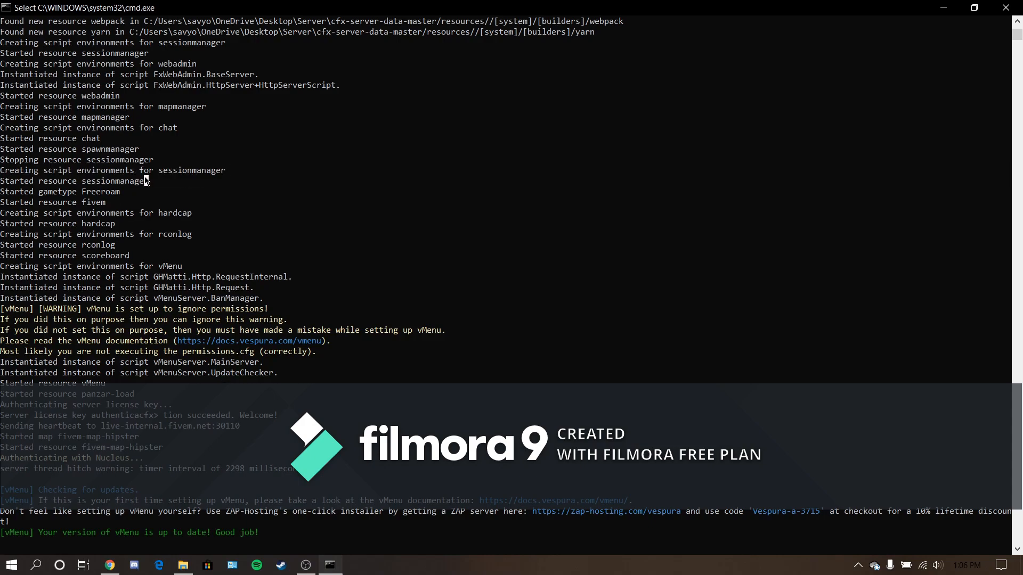
left_click(77, 244)
scroll(87, 243, "down", 15)
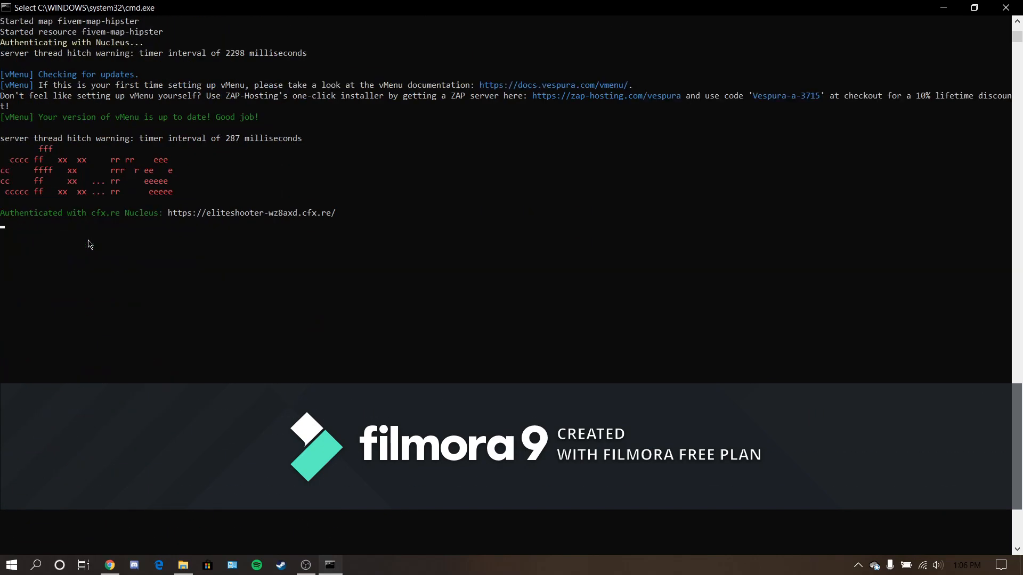
scroll(89, 253, "up", 8)
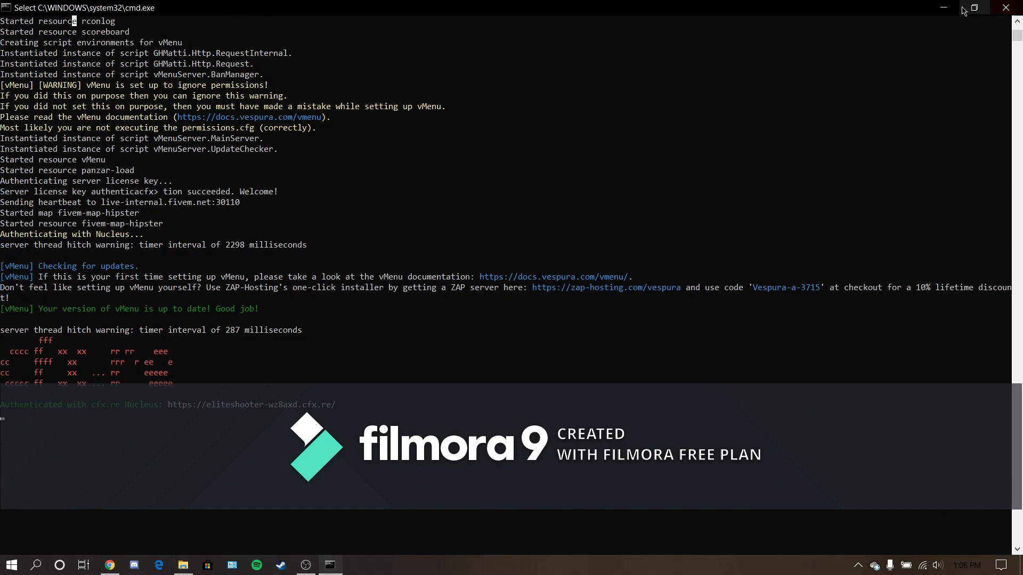
- Minimize the server console, close the Server folder window, and minimize the browser to reach the desktop
left_click(943, 8)
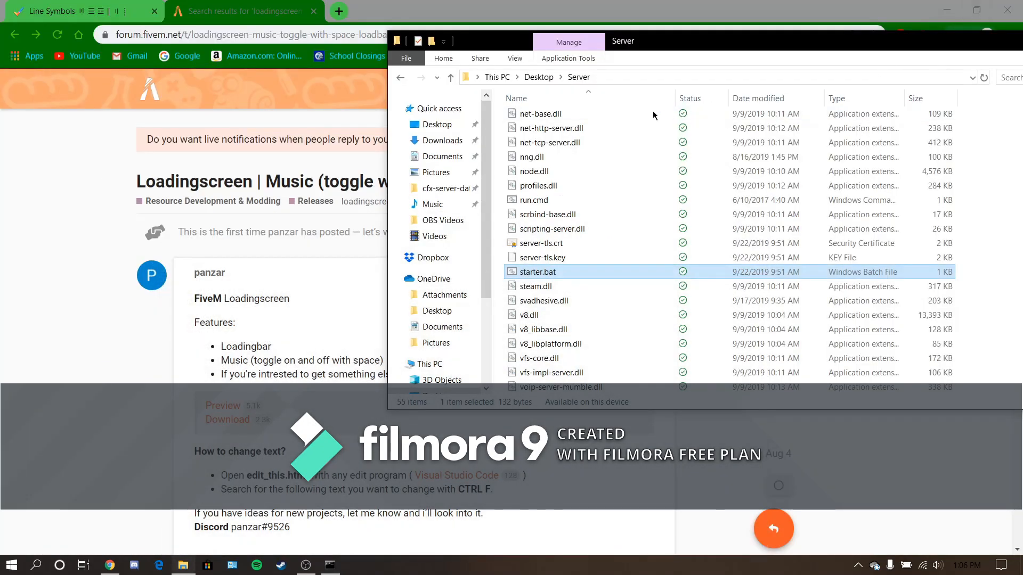
left_click_drag(740, 51, 422, 91)
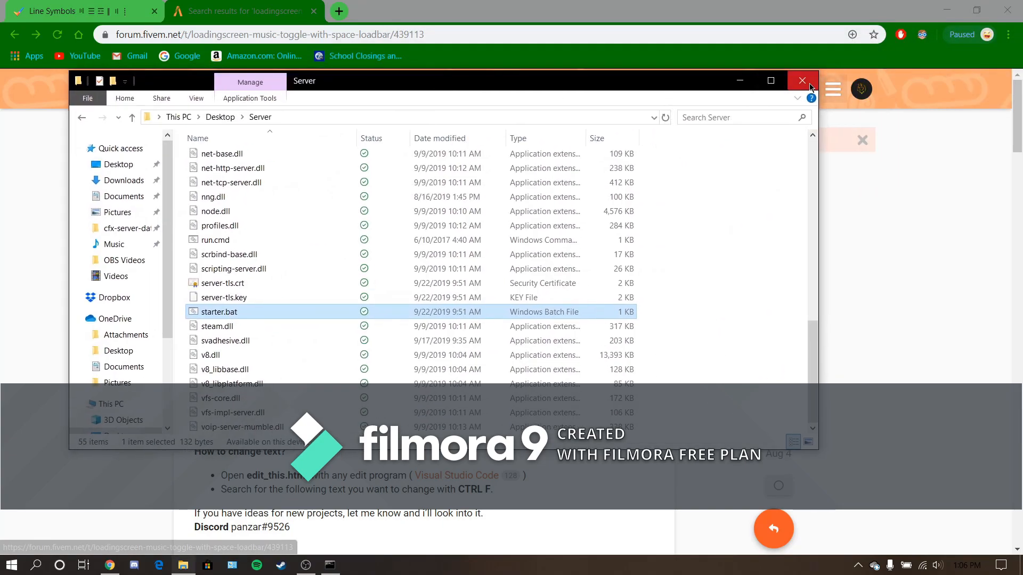
left_click(803, 81)
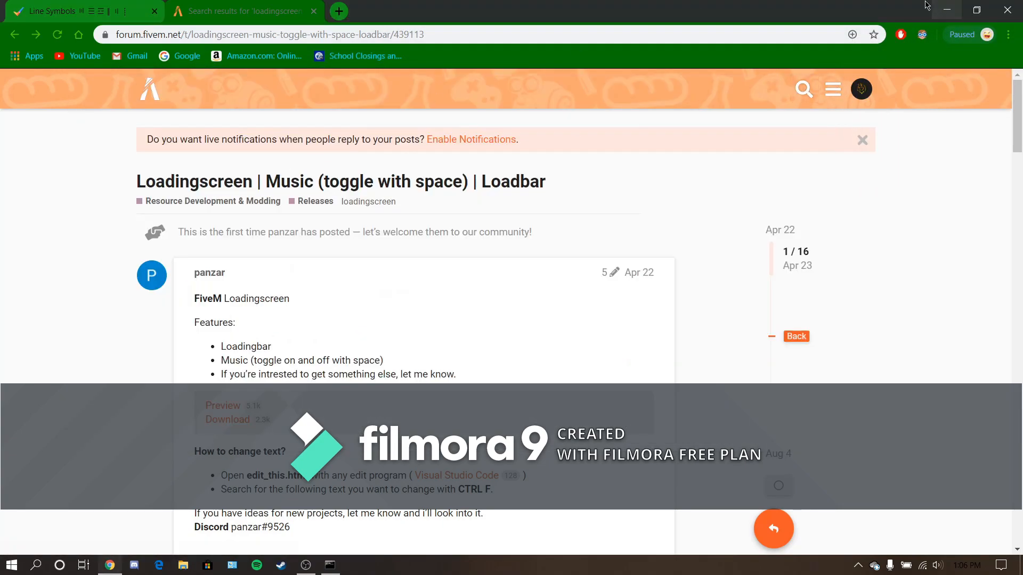
left_click(946, 9)
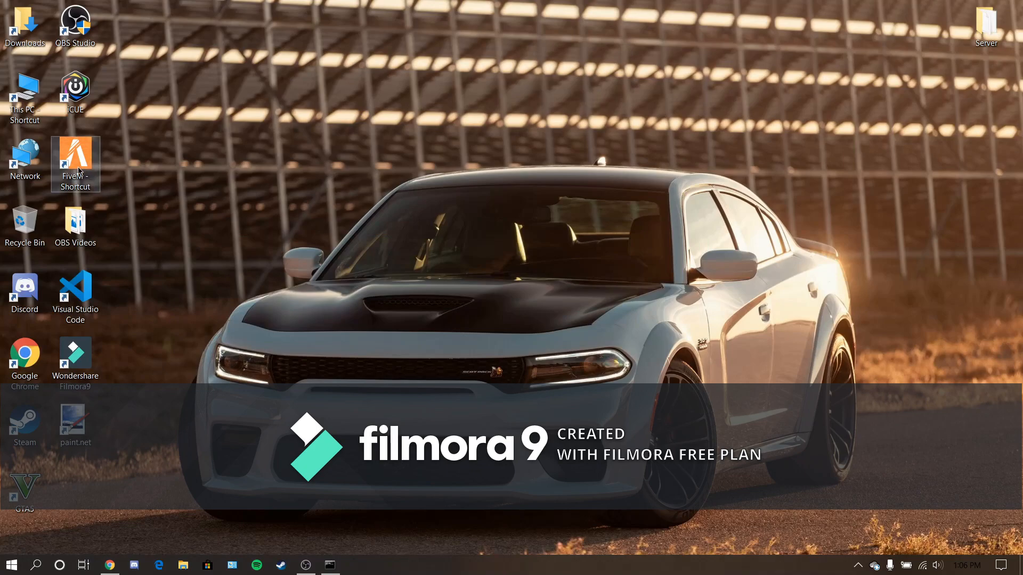
- Launch FiveM from its desktop shortcut using the graphics processor option and connect directly to the localhost server
right_click(78, 144)
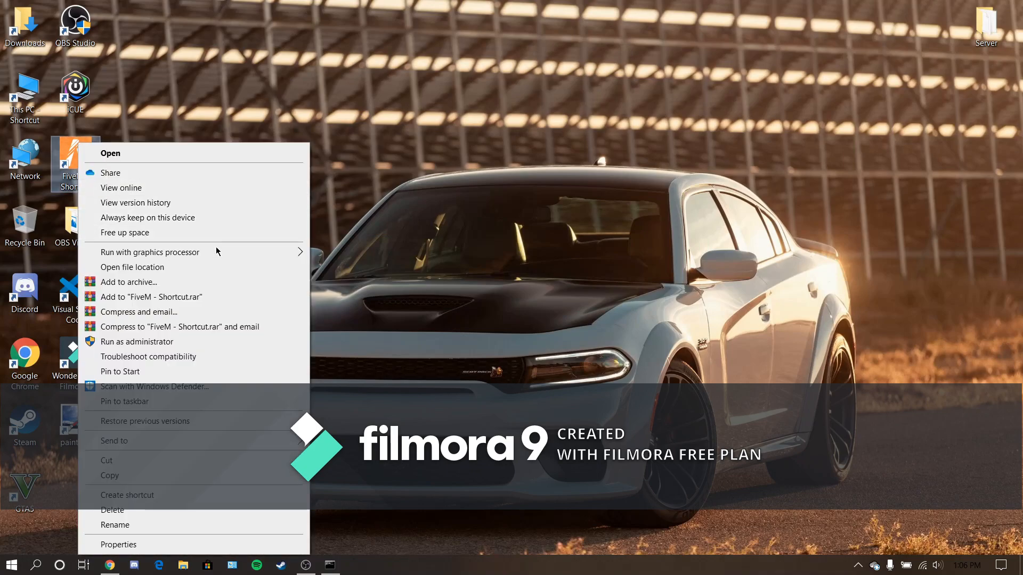
mouse_move(216, 251)
left_click(355, 254)
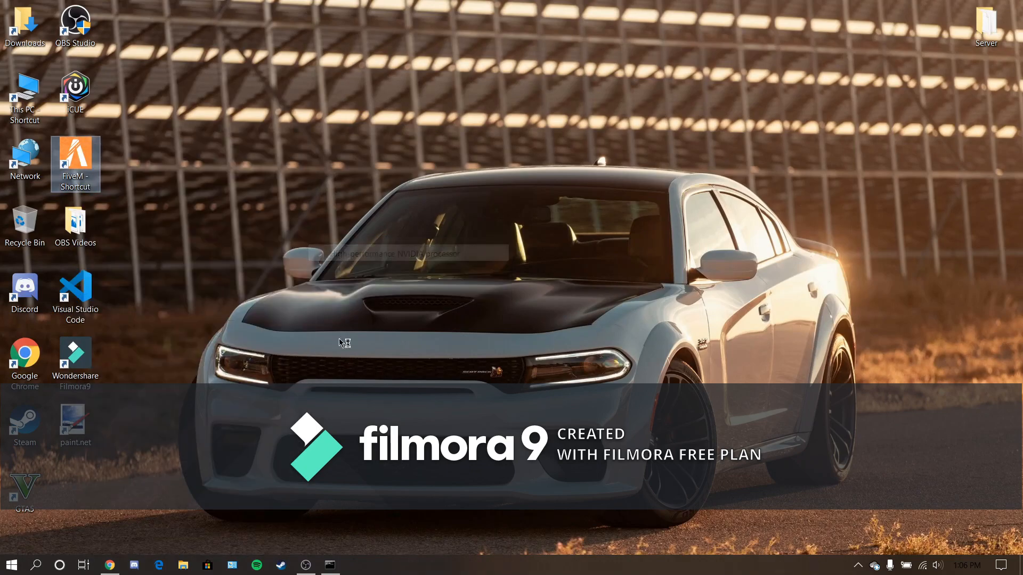
left_click(306, 565)
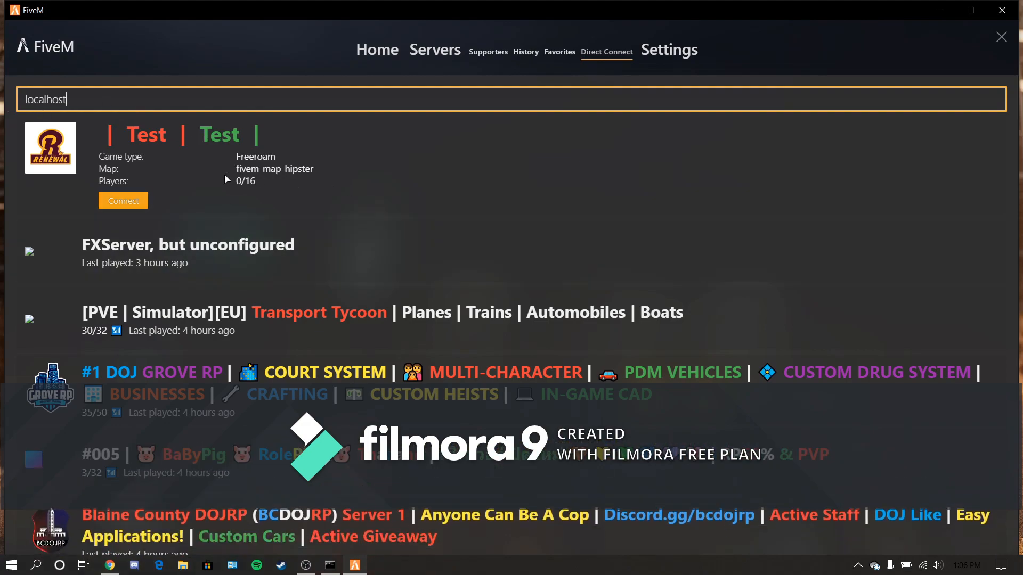
left_click(123, 201)
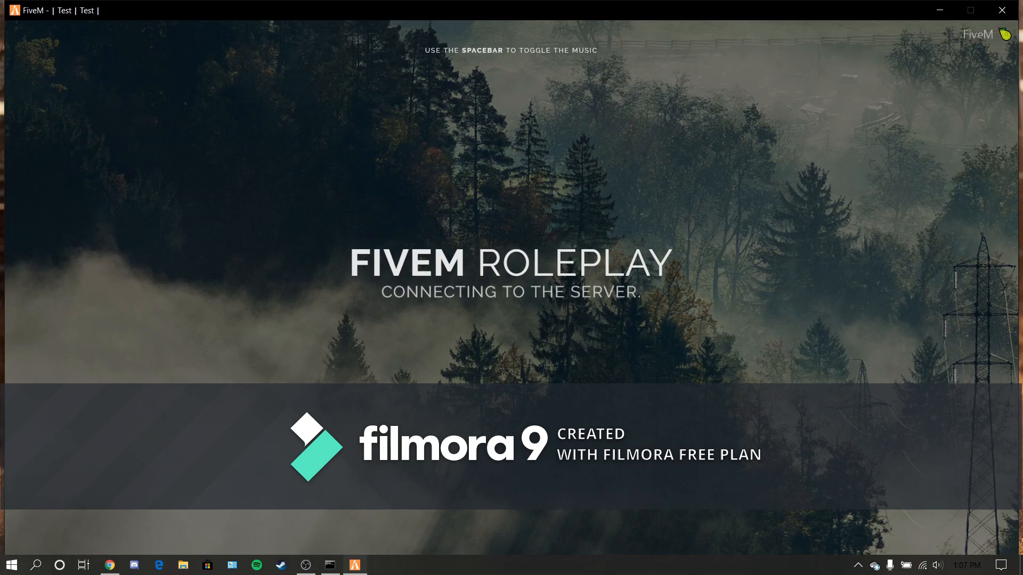
- Bring up the server console, examine its latest start-up and authentication output, and minimize it again
left_click(329, 564)
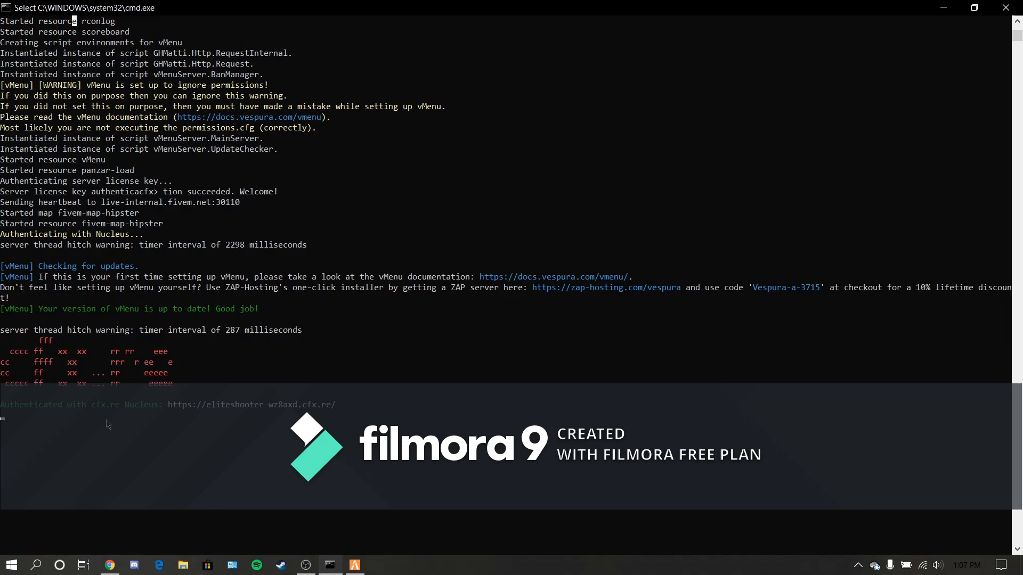
scroll(110, 422, "down", 1)
scroll(113, 421, "up", 1)
scroll(116, 421, "down", 2)
scroll(116, 420, "up", 1)
scroll(115, 423, "down", 2)
scroll(115, 424, "up", 6)
scroll(115, 425, "down", 1)
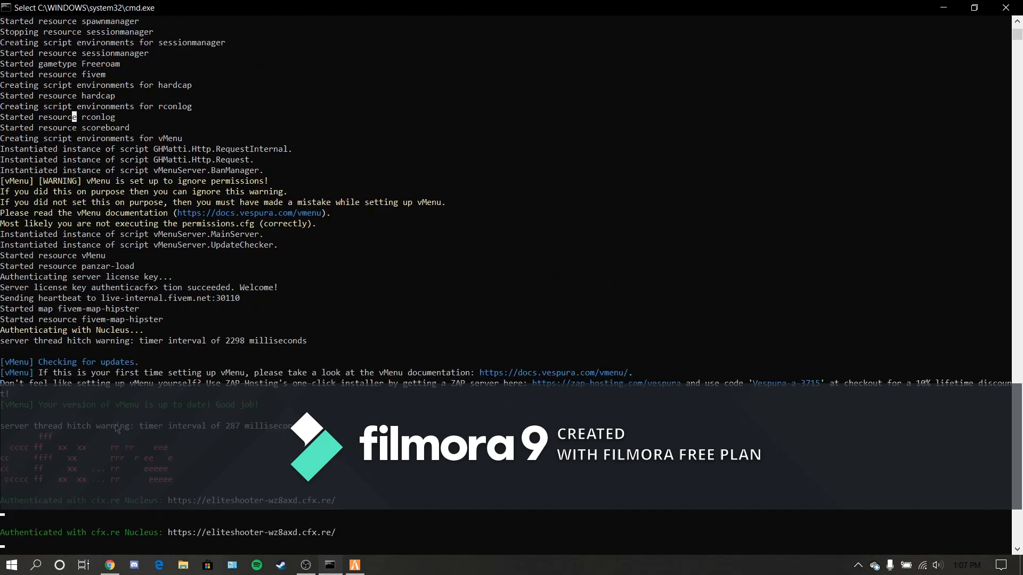
scroll(118, 429, "down", 4)
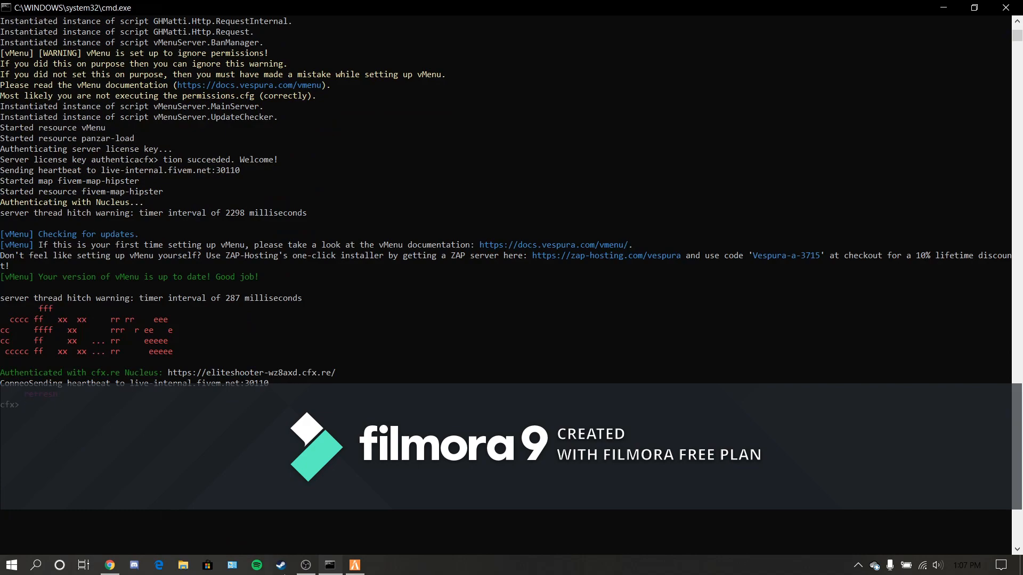
left_click(945, 7)
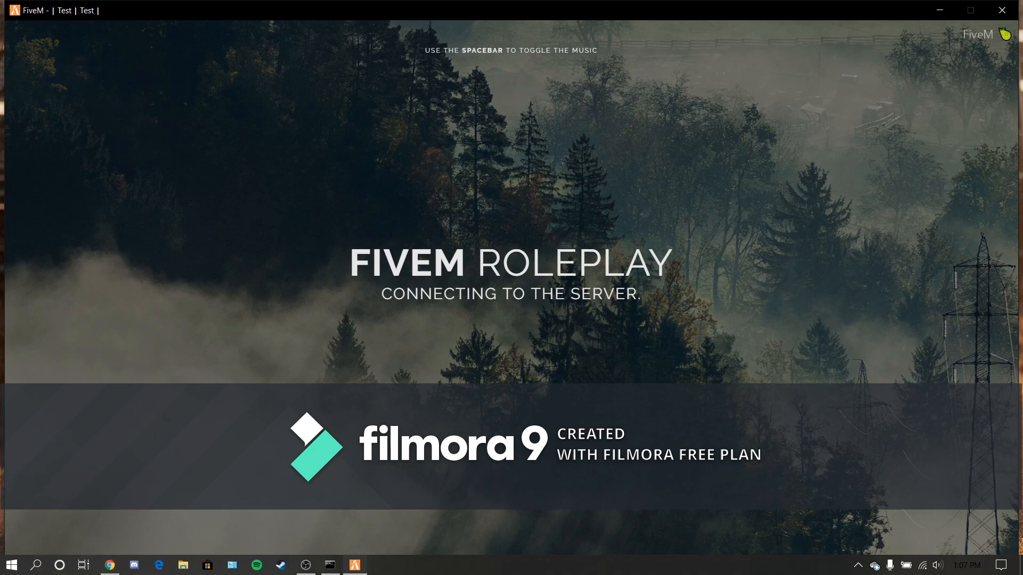
left_click(307, 572)
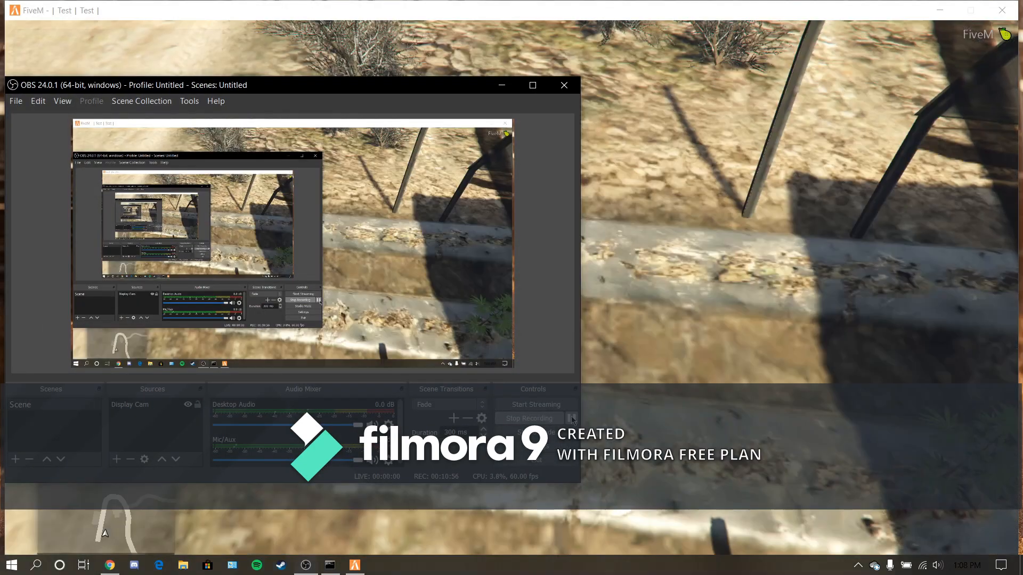
left_click(502, 84)
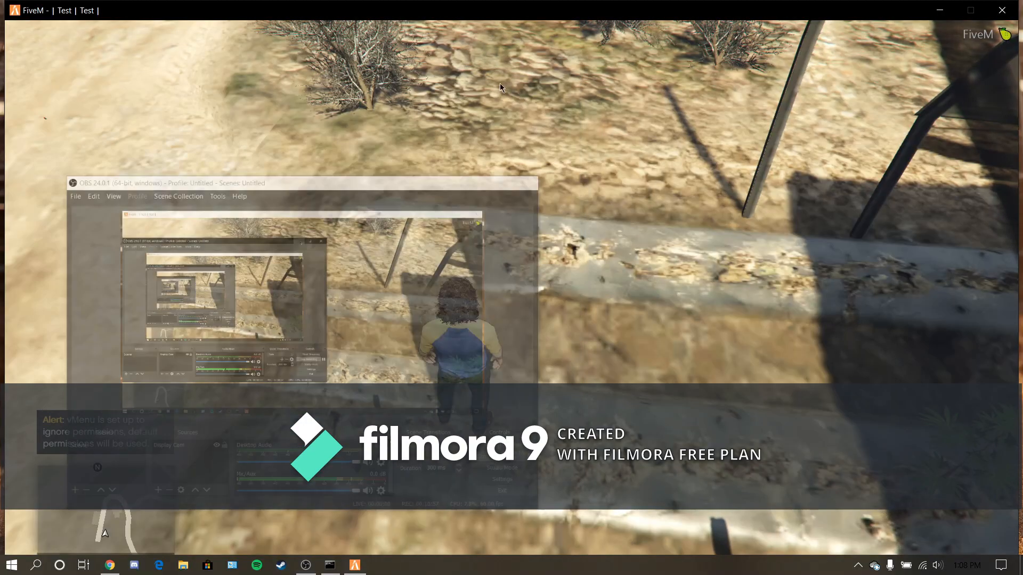
- Run the character through the farmyard, climb over the lumber stack beside the barn, and continue to the dirt road
key("w")
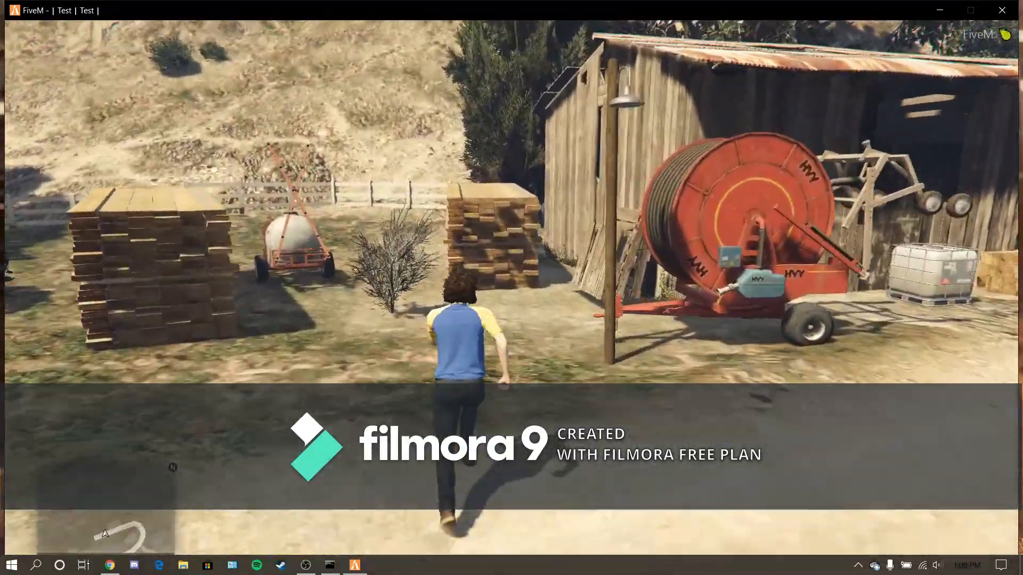
key("space")
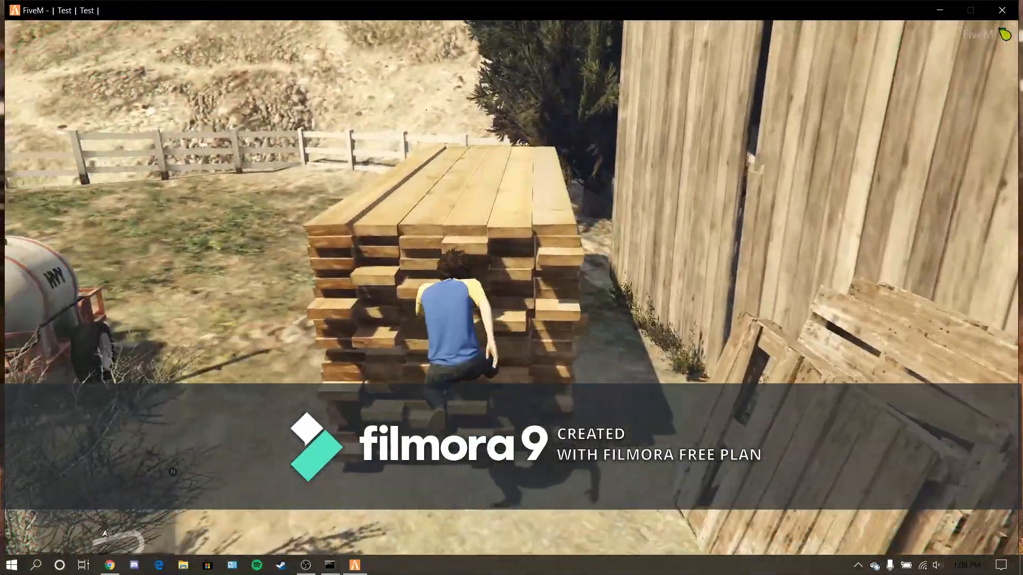
key("space")
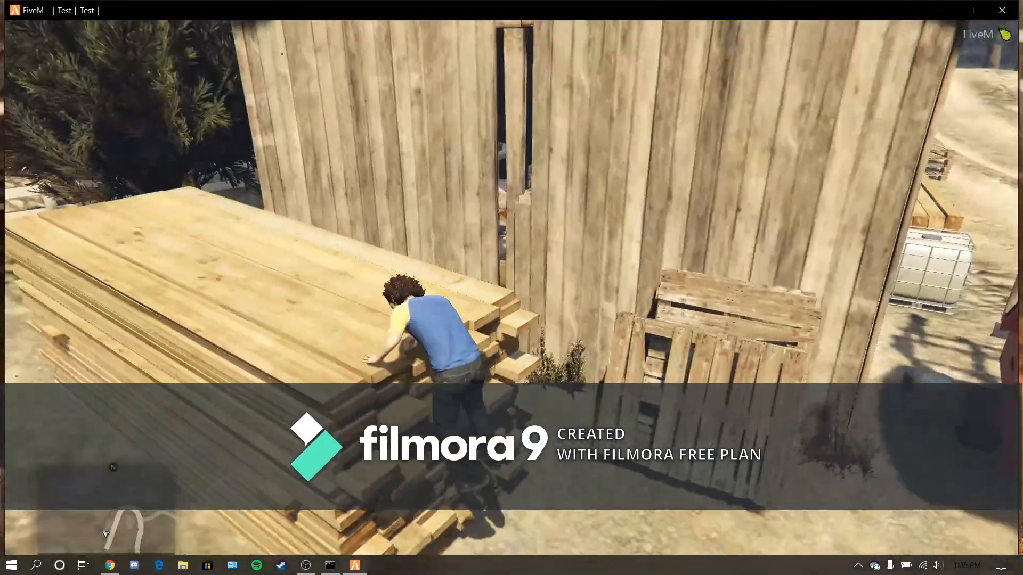
key("w")
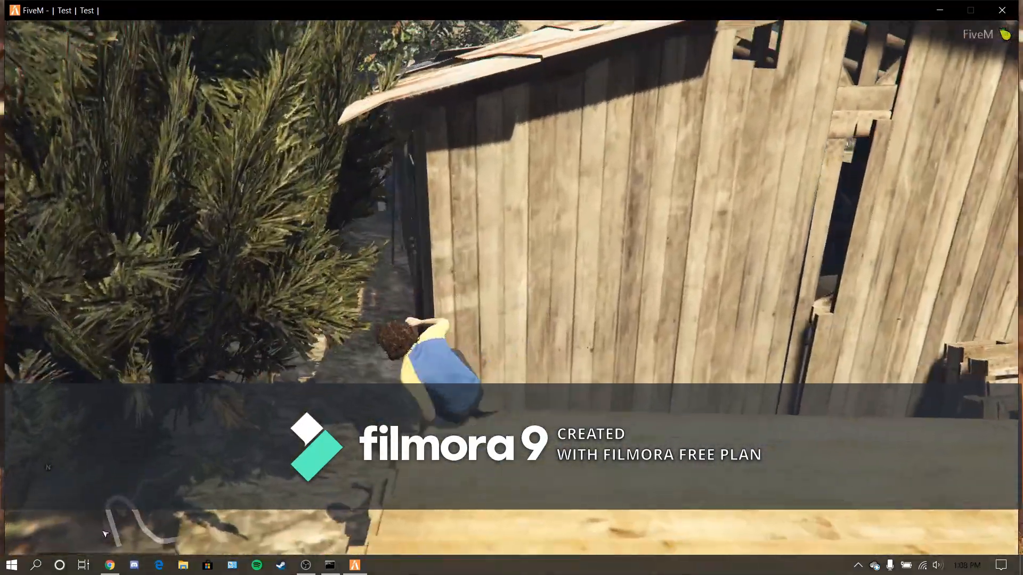
key("w")
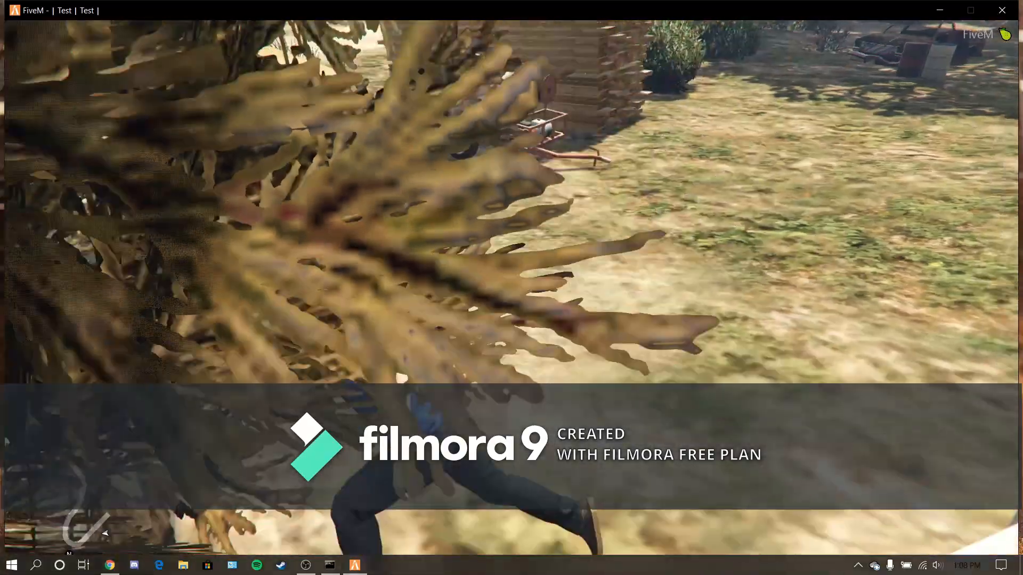
key("w")
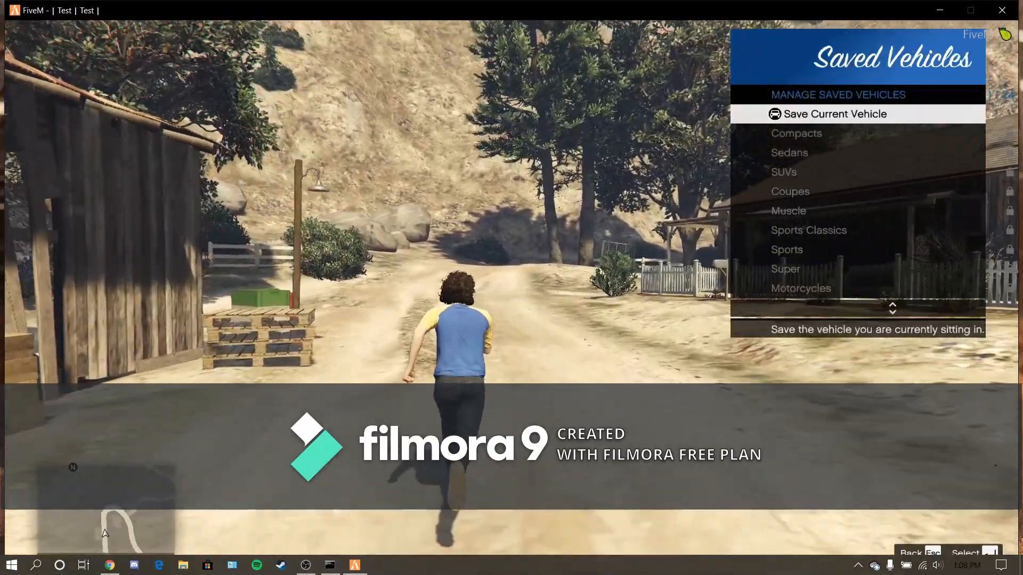
- Spawn an Asea from the Sedans class of vMenu's Vehicle Spawner and return to the class list
key("Up")
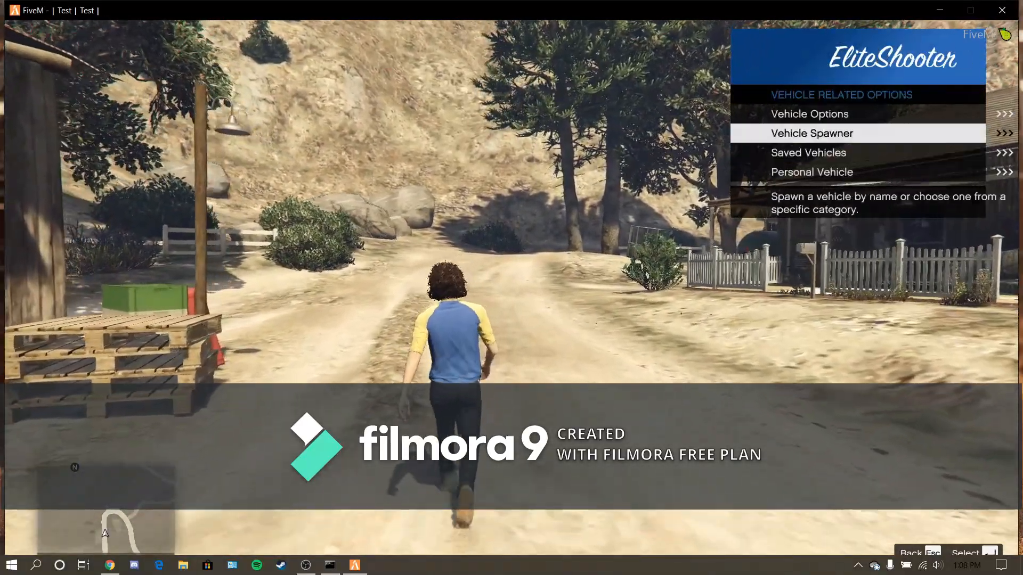
key("Return")
key("Down")
key("Down")
key("Down")
key("Down")
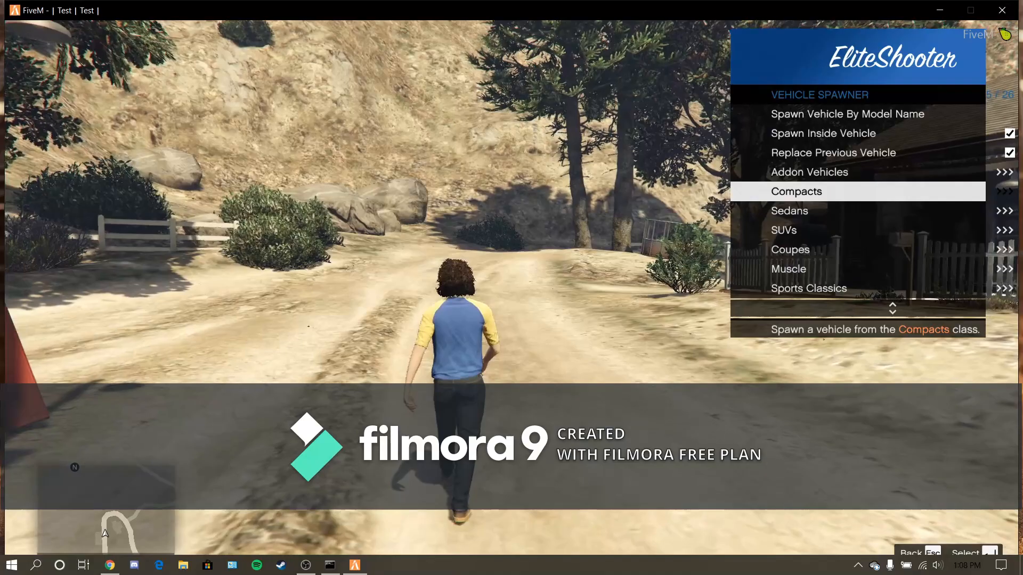
key("w")
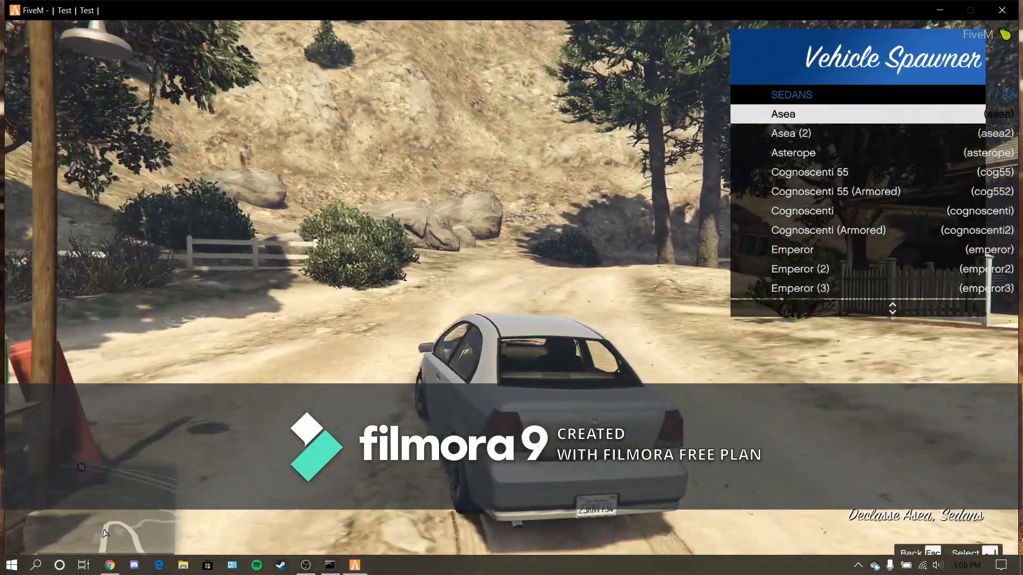
key("Escape")
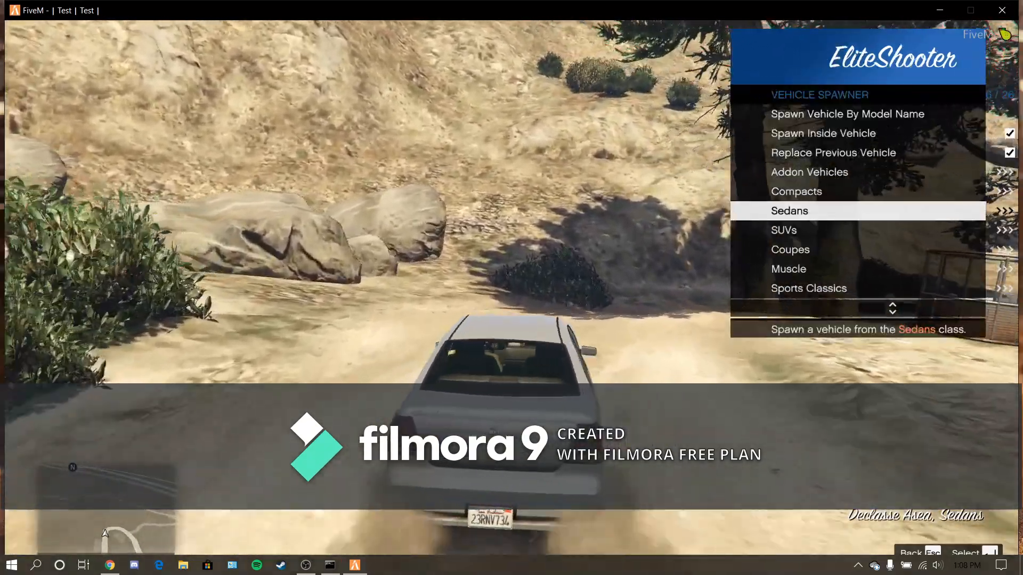
- Drive the spawned sedan along the dirt road and across the wooden bridge
key("a")
key("d")
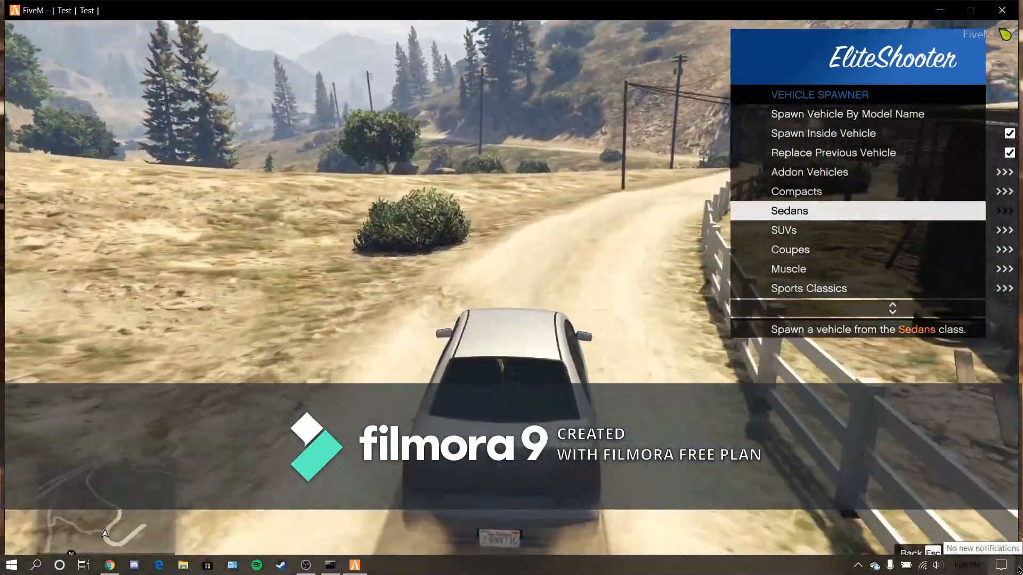
key("d")
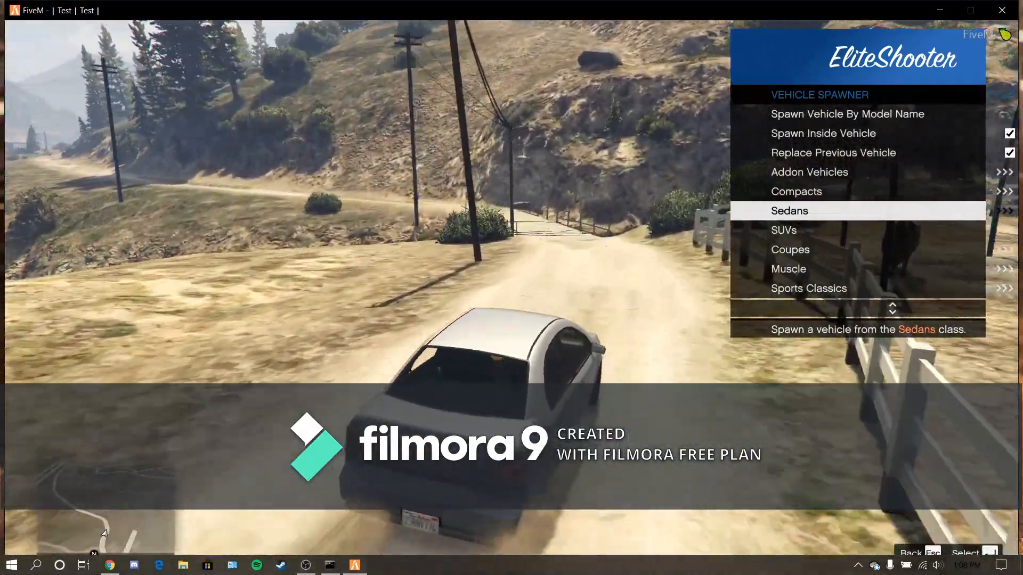
key("a")
key("a")
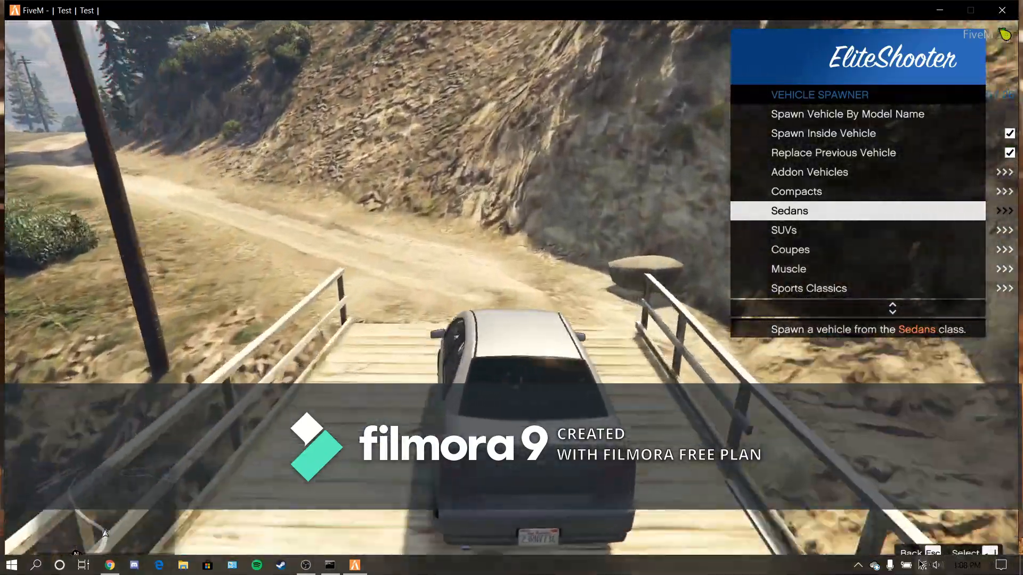
key("d")
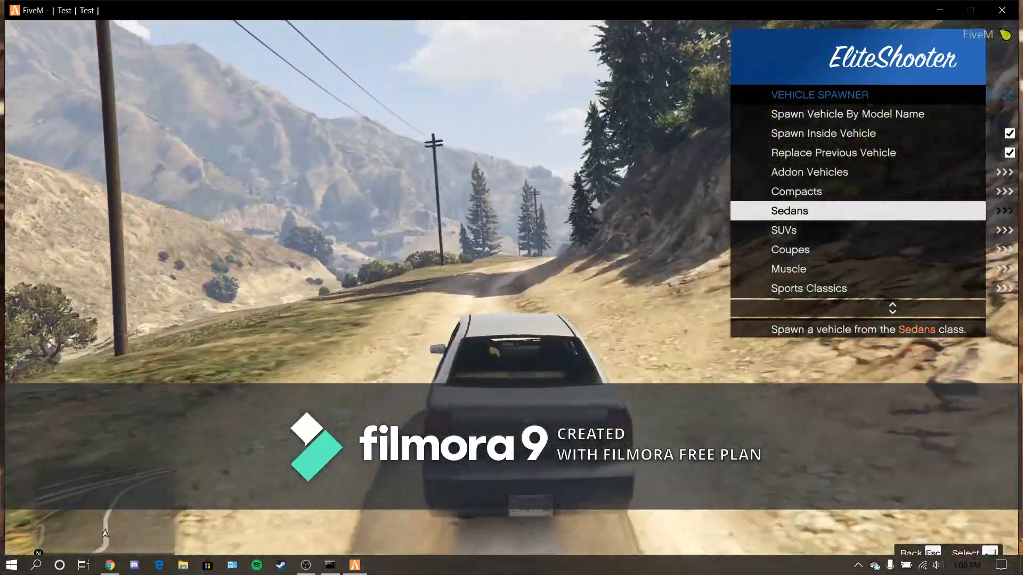
key("a")
- Spawn a Buccaneer and a Chino Custom in turn from the Muscle class, and return to the class list
key("Escape")
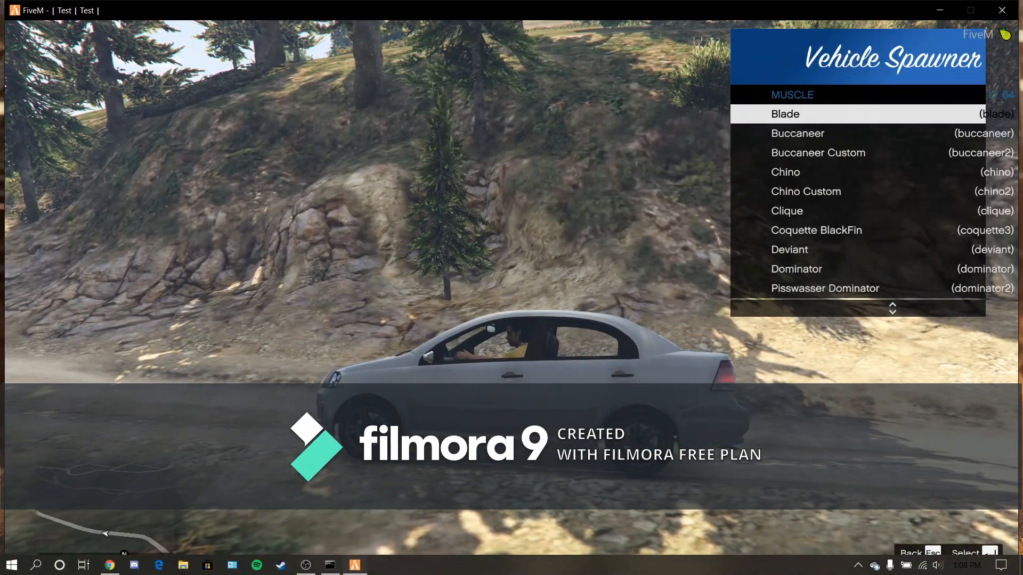
key("Return")
key("Down")
key("Return")
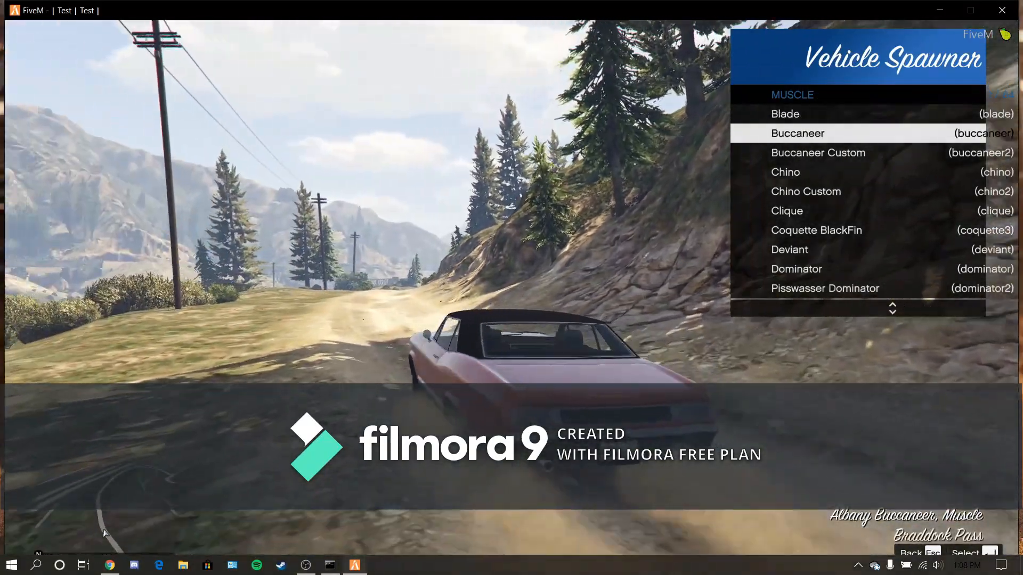
key("Down")
key("Down")
- Look through the categories under Saved Vehicles and return to the vehicle related options
key("Down")
key("Return")
key("Escape")
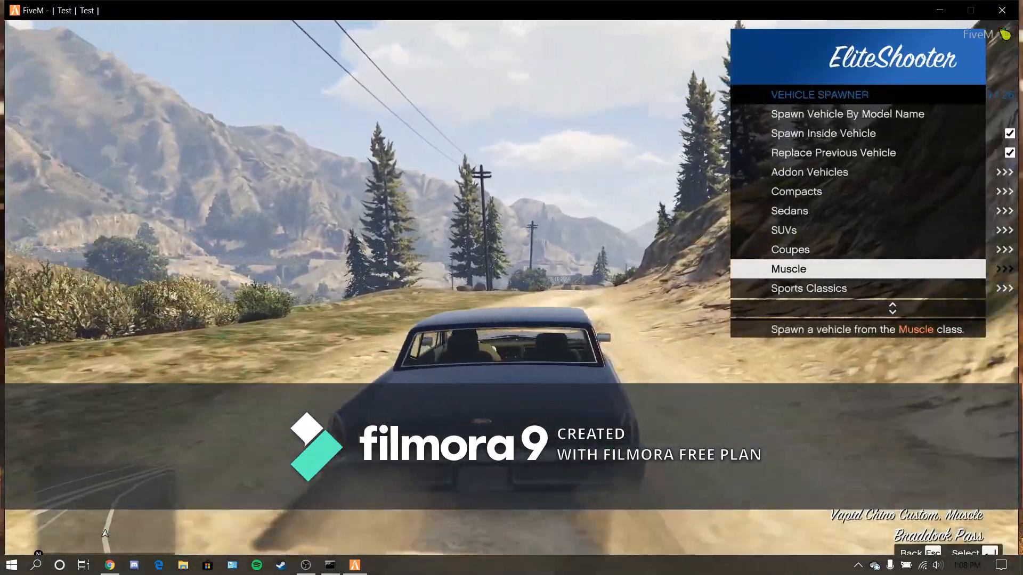
key("Escape")
key("Down")
key("Return")
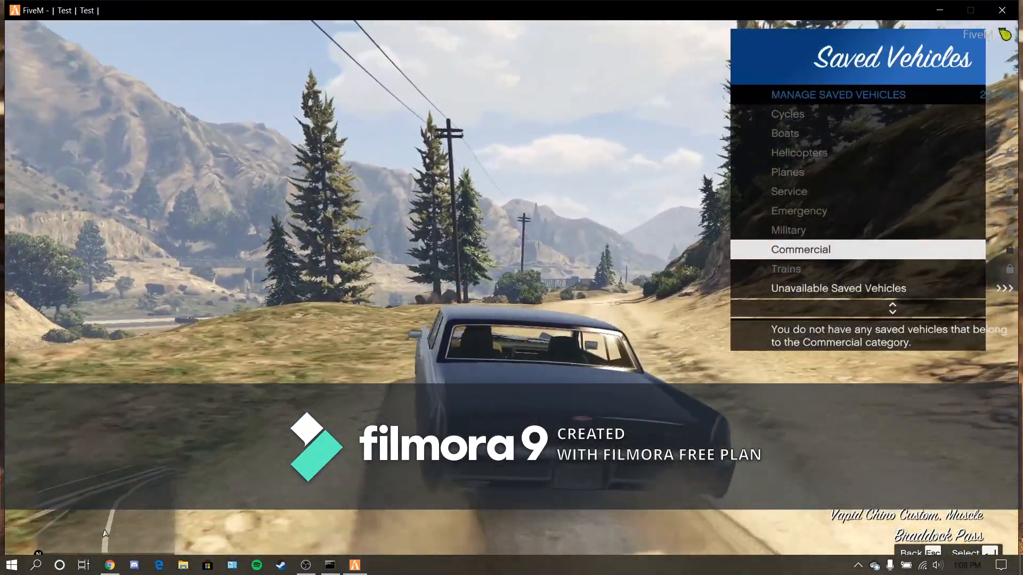
key("Down")
key("Escape")
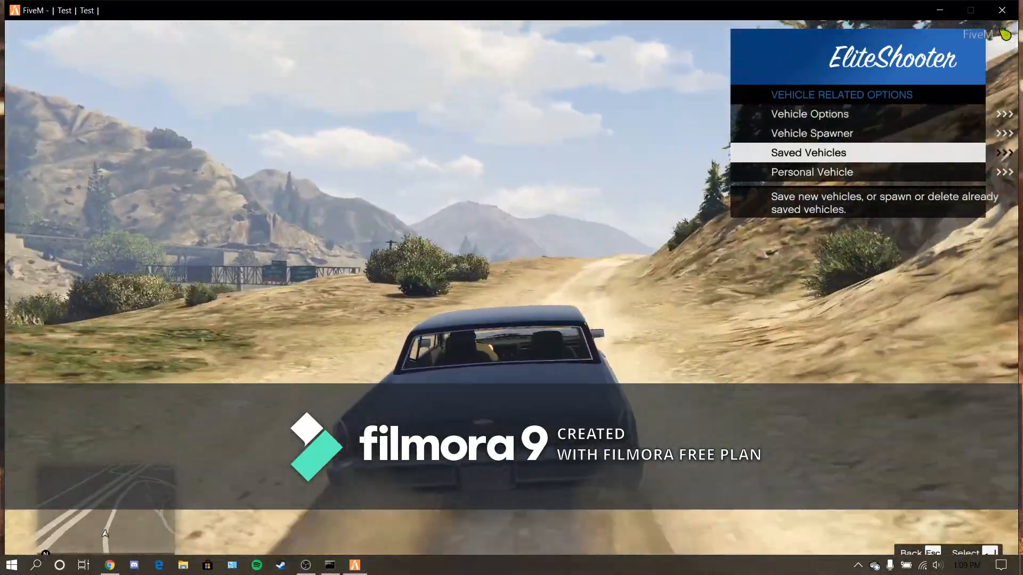
- Spawn a Cognoscenti Cabrio from the Coupes class, and drive it onto the highway with vMenu closed
key("Up")
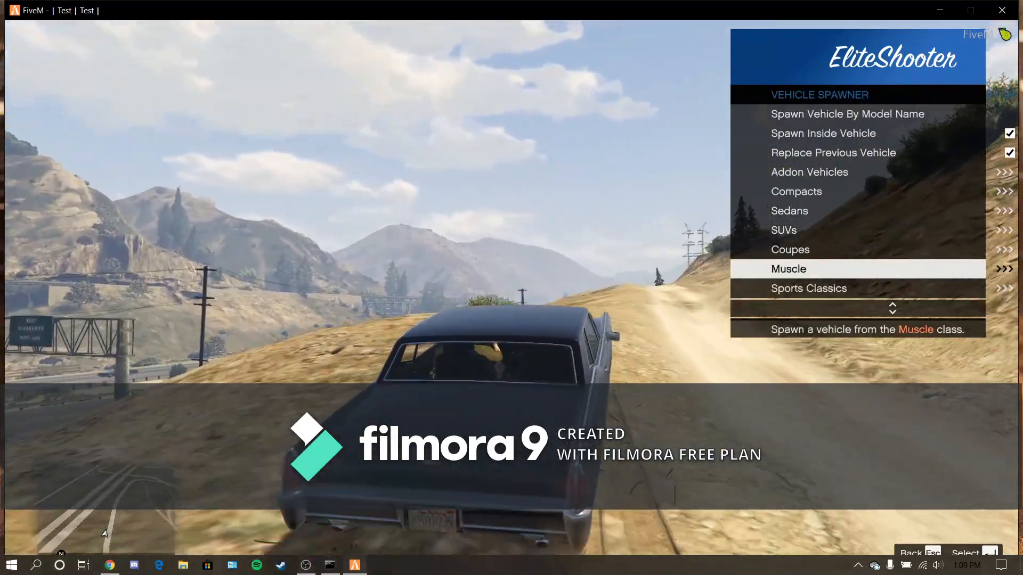
key("Up")
key("Return")
key("Escape")
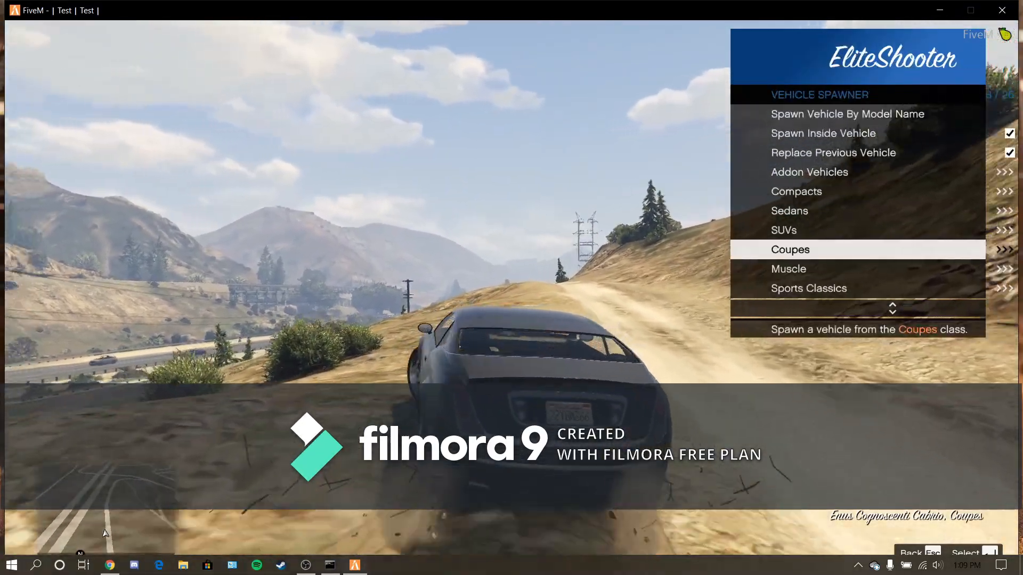
key("Escape")
key("Escape")
key("Escape")
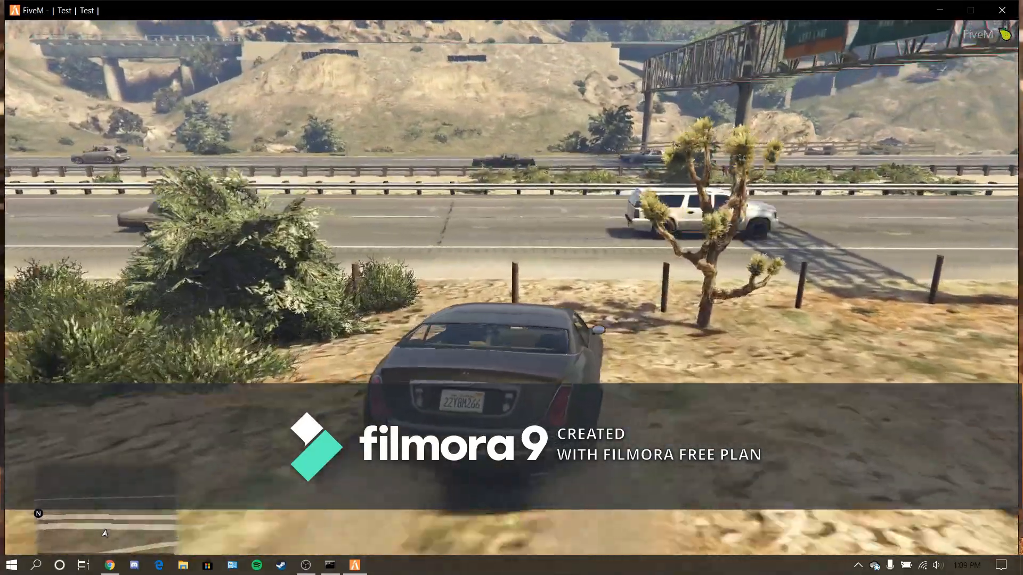
key("d")
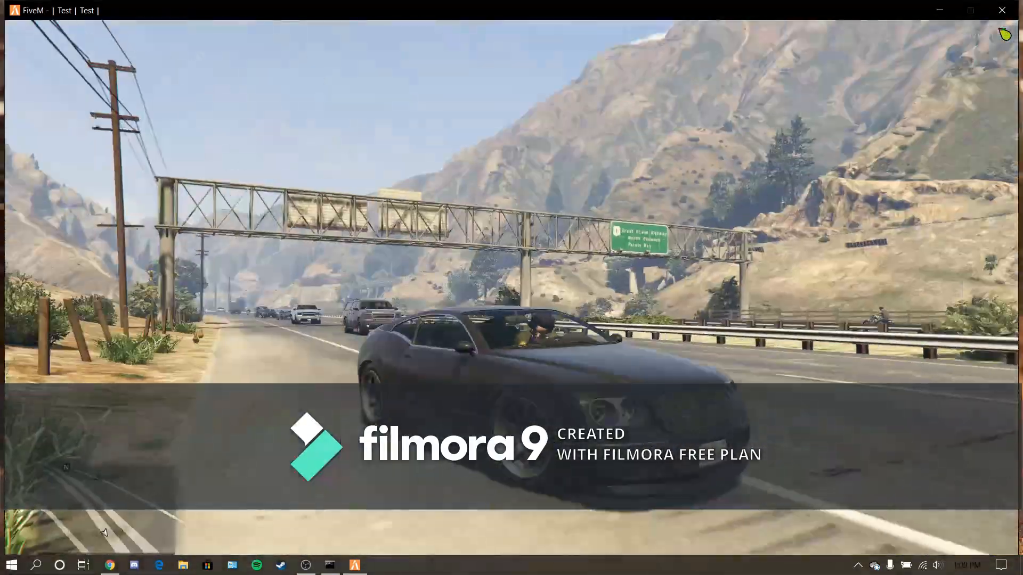
- Reopen vMenu and view the saved peds list under Player Appearance in the player related options
key("m")
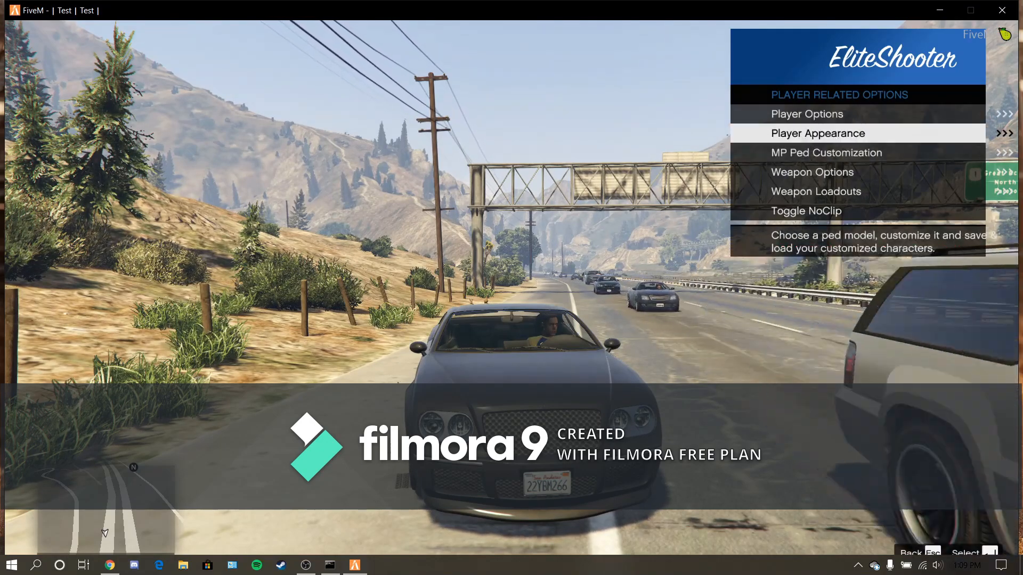
key("Return")
key("Down")
- Turn NoClip on from the player related options, turn around on the highway, and turn NoClip off again
key("Down")
key("Return")
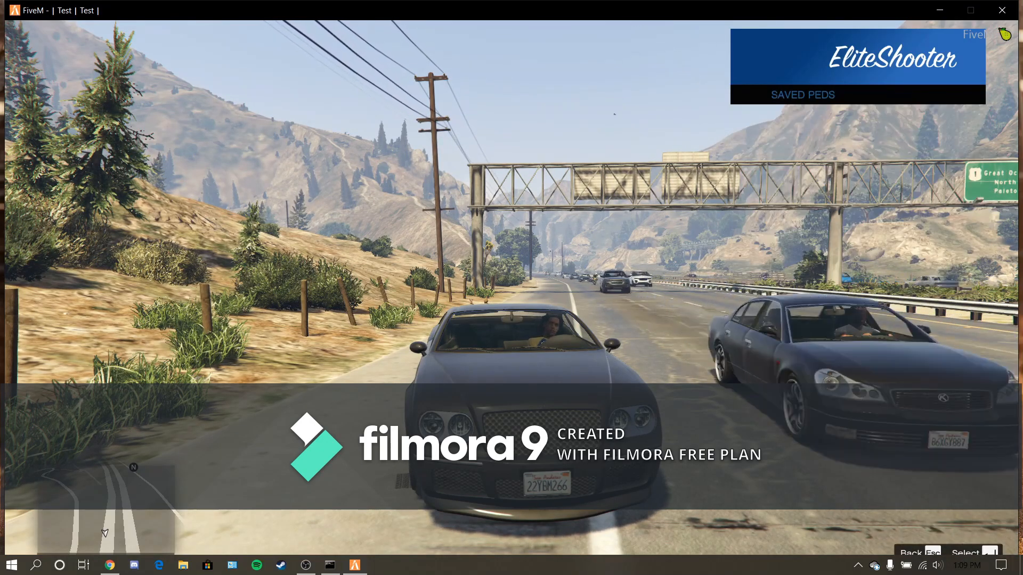
key("Escape")
key("Down")
key("Down")
key("Return")
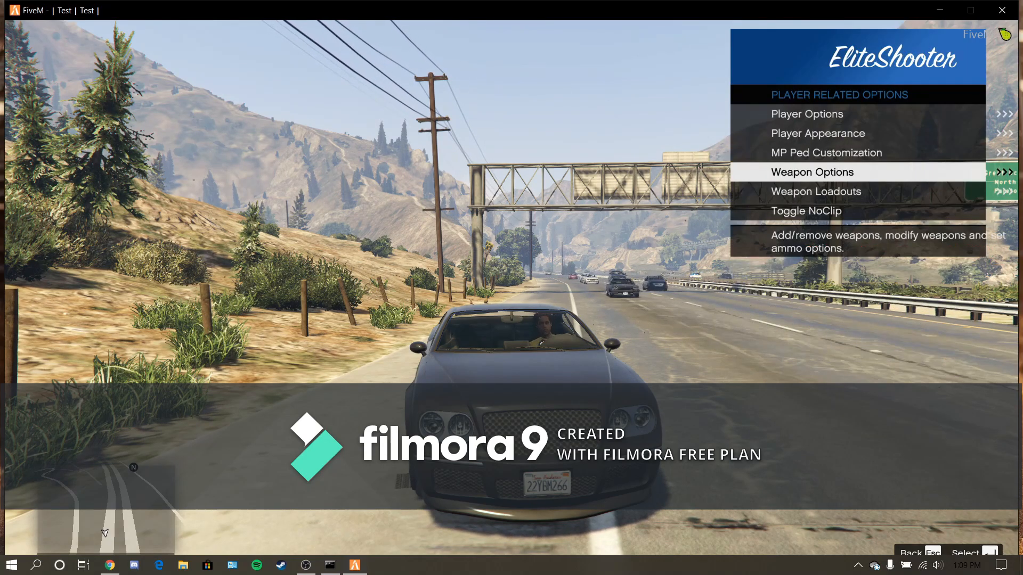
key("Return")
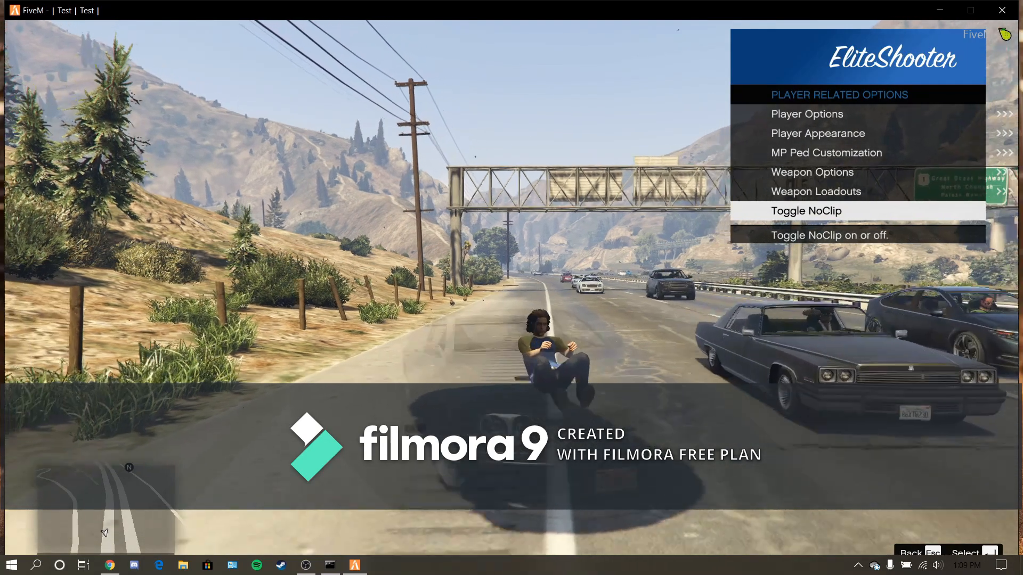
key("a")
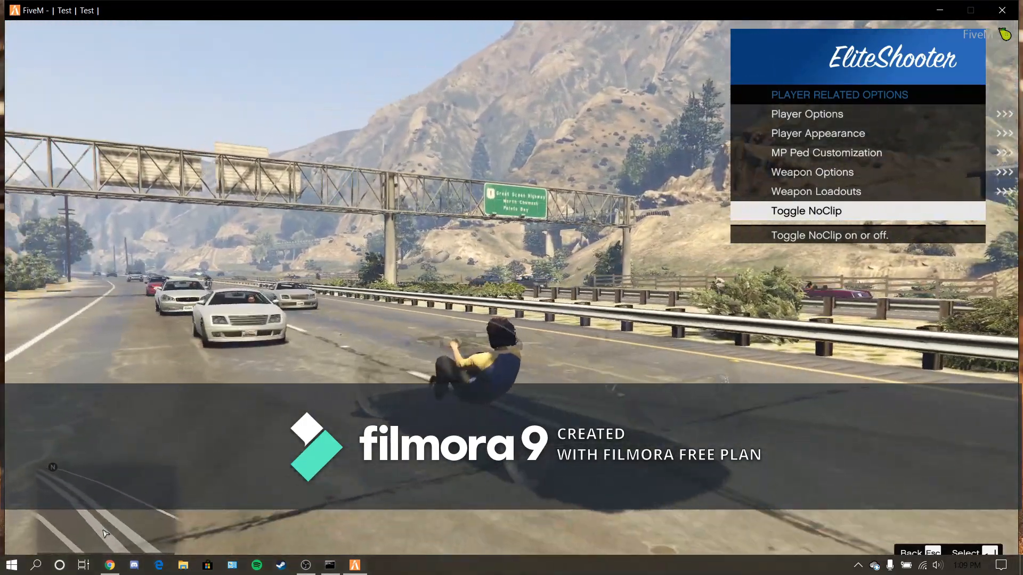
key("Return")
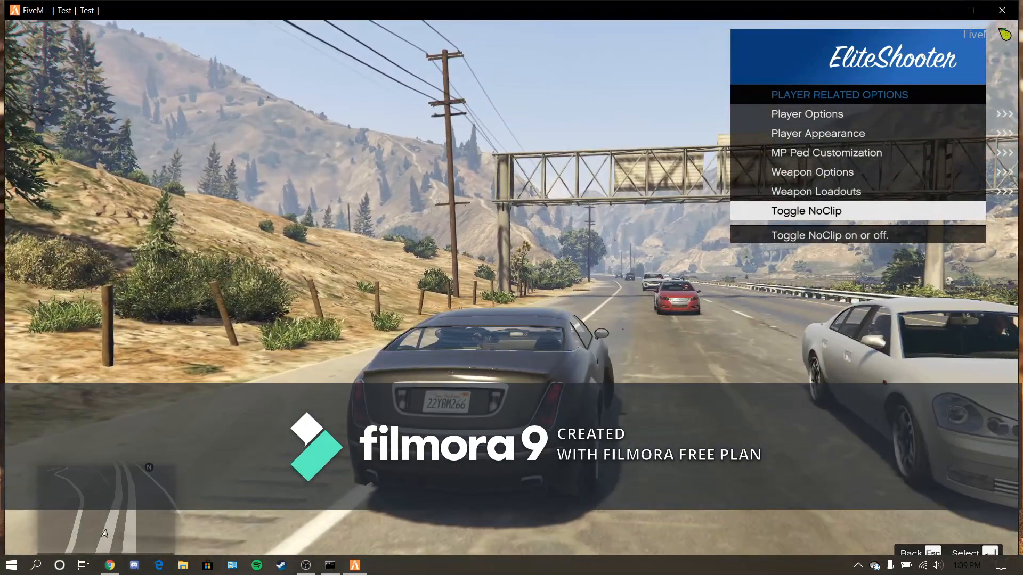
- View the weapon loadouts management options and return to the player related options
key("Up")
key("Return")
key("Down")
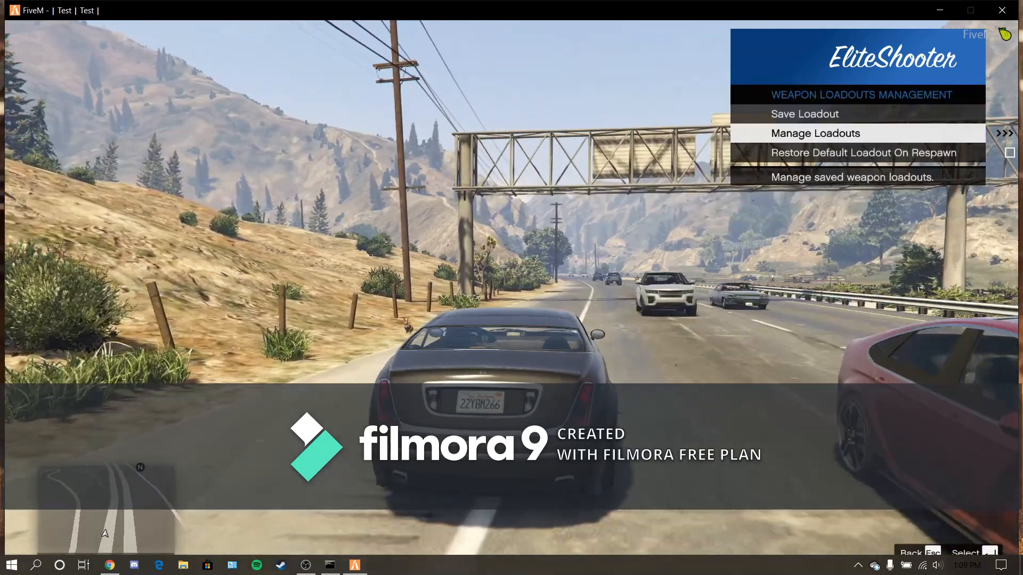
key("Escape")
key("Up")
key("Up")
key("Up")
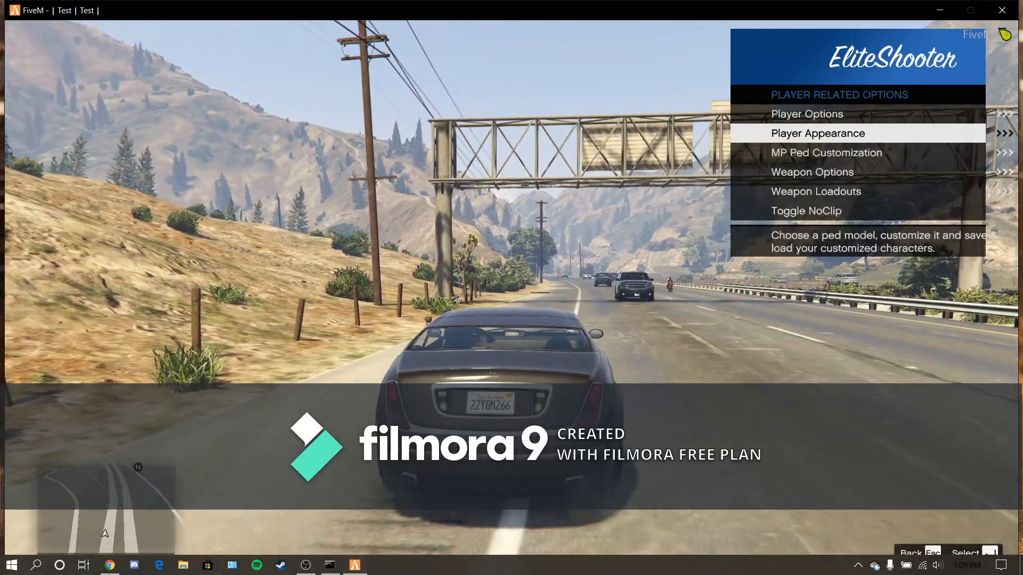
- Spawn as the a_m_m_afriamer_01 ped from Male Peds under Player Appearance, and return to the player related options
key("Return")
key("Down")
key("Down")
key("Down")
key("Return")
key("Down")
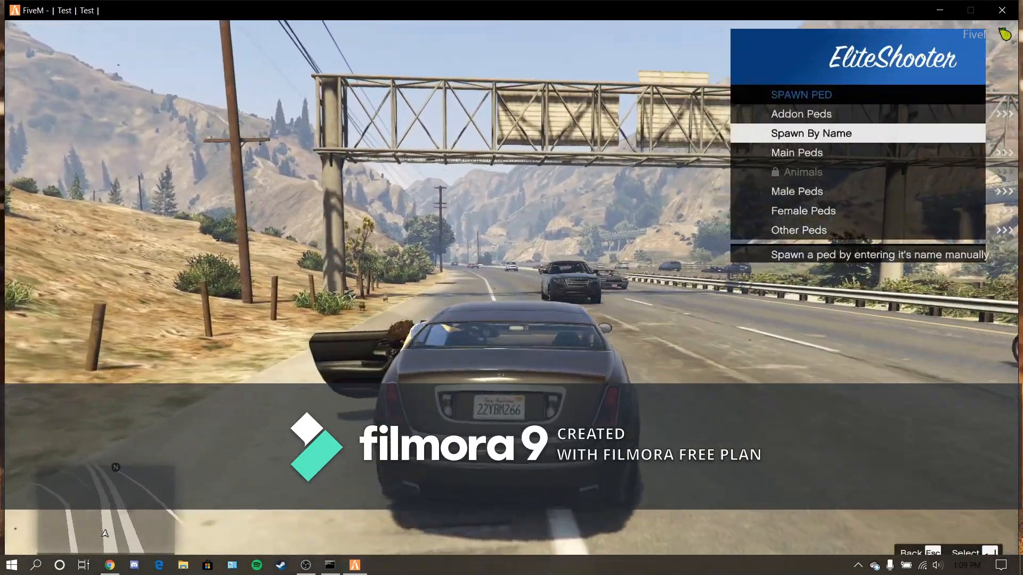
key("Down")
key("Down")
key("Return")
key("Return")
key("Down")
key("Return")
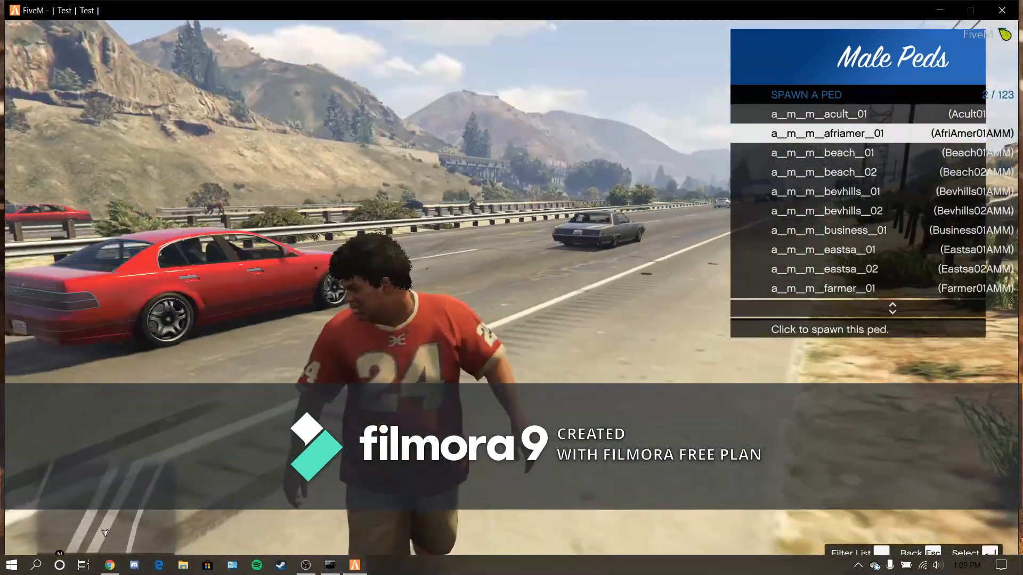
key("Escape")
key("Escape")
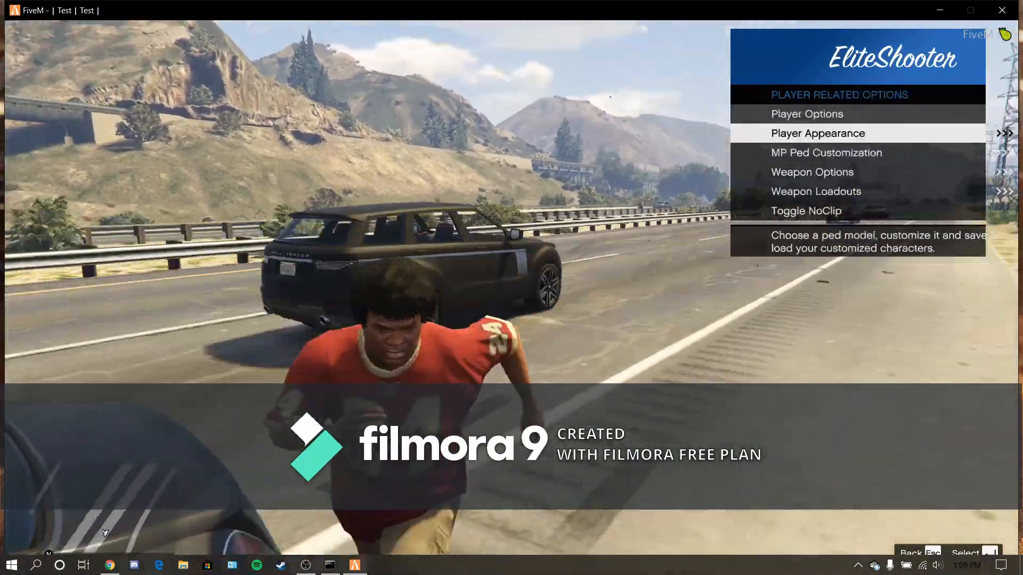
- Add the Compact Grenade Launcher from the heavy weapons in Weapon Options, and close vMenu
key("Down")
key("Down")
key("Return")
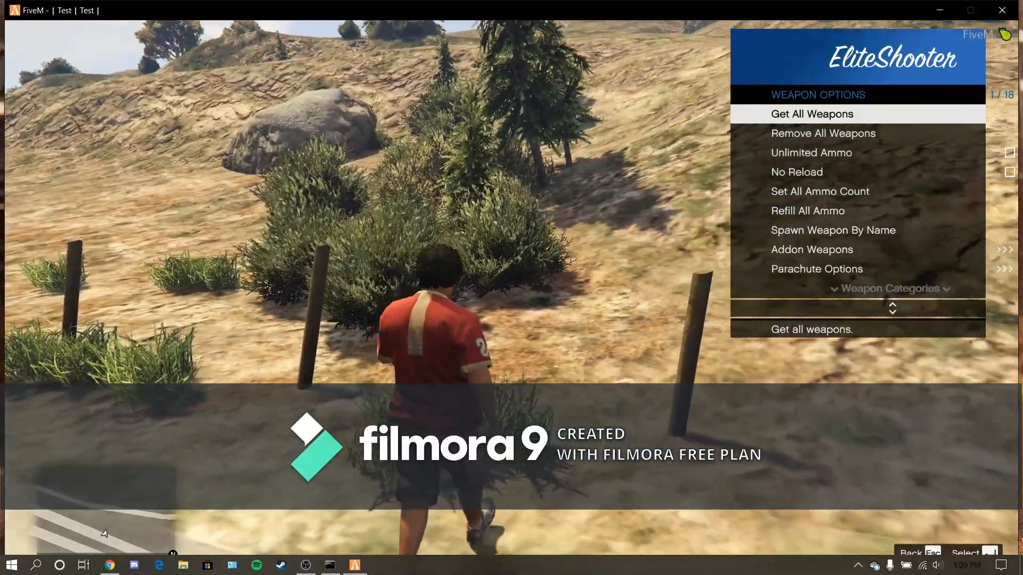
key("Up")
key("Up")
key("Return")
key("Return")
key("Escape")
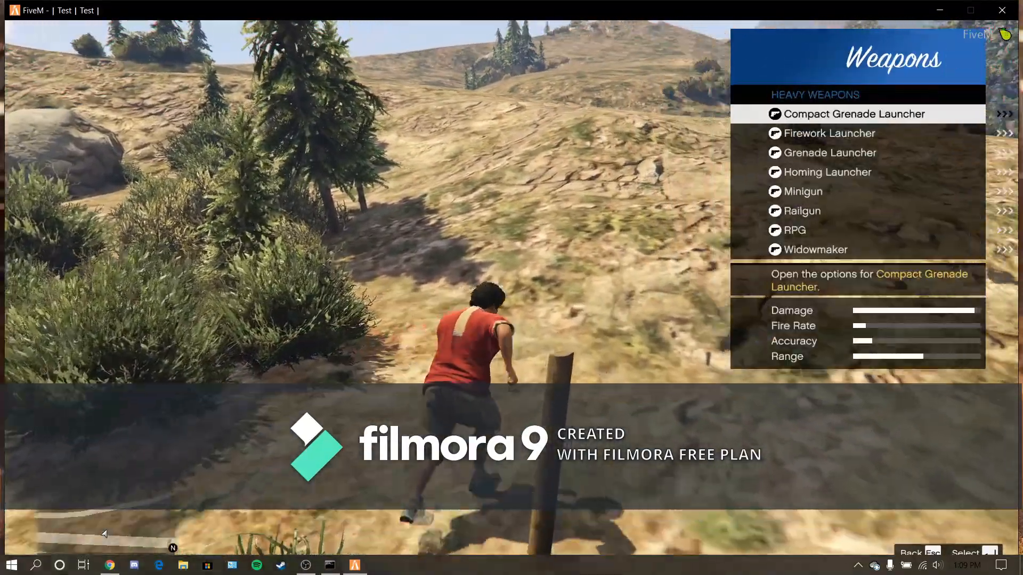
key("Return")
key("Escape")
key("Escape")
key("Escape")
key("Escape")
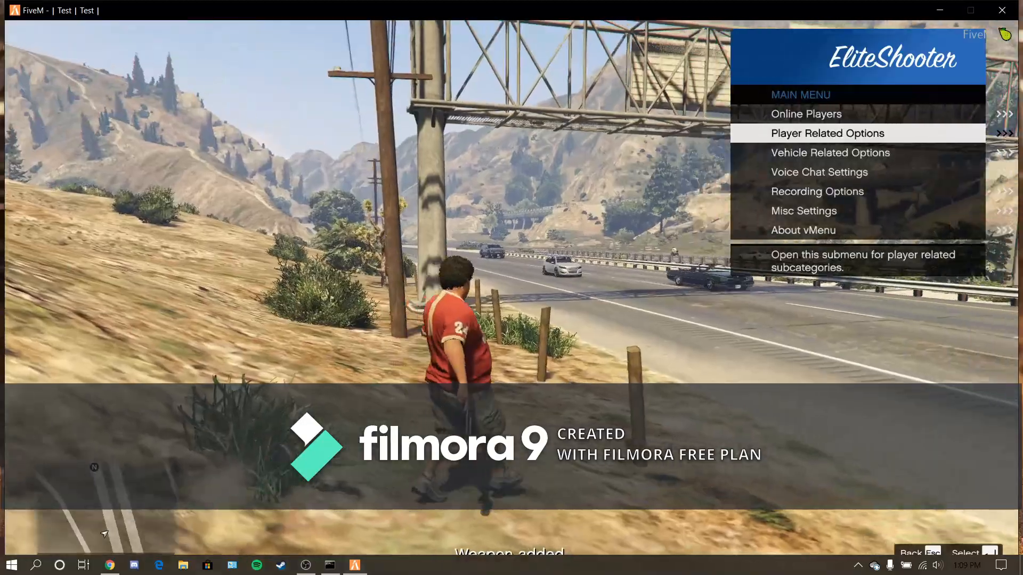
key("Escape")
- Aim the grenade launcher along the highway and fire it
right_click(510, 295)
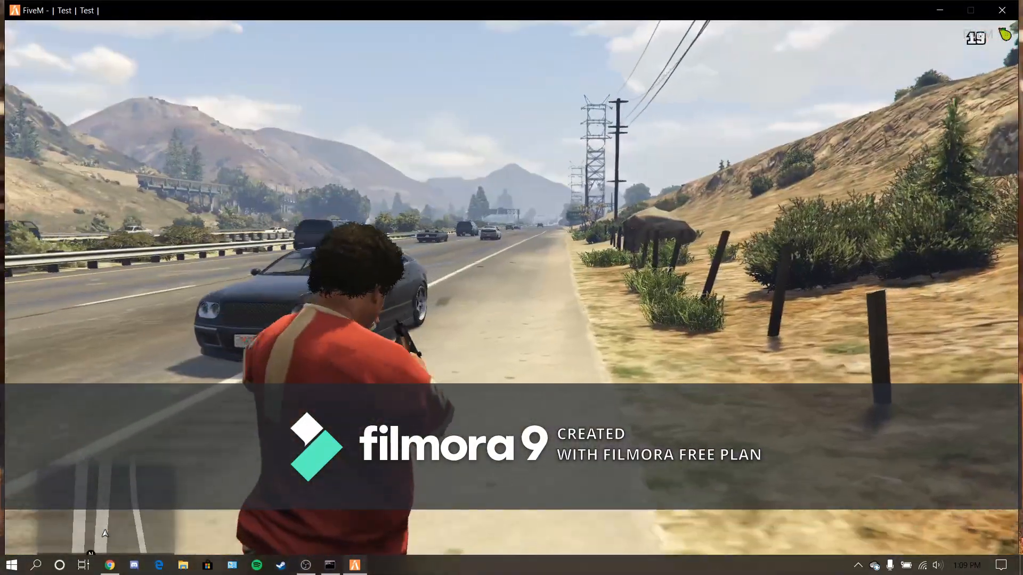
left_click(510, 295)
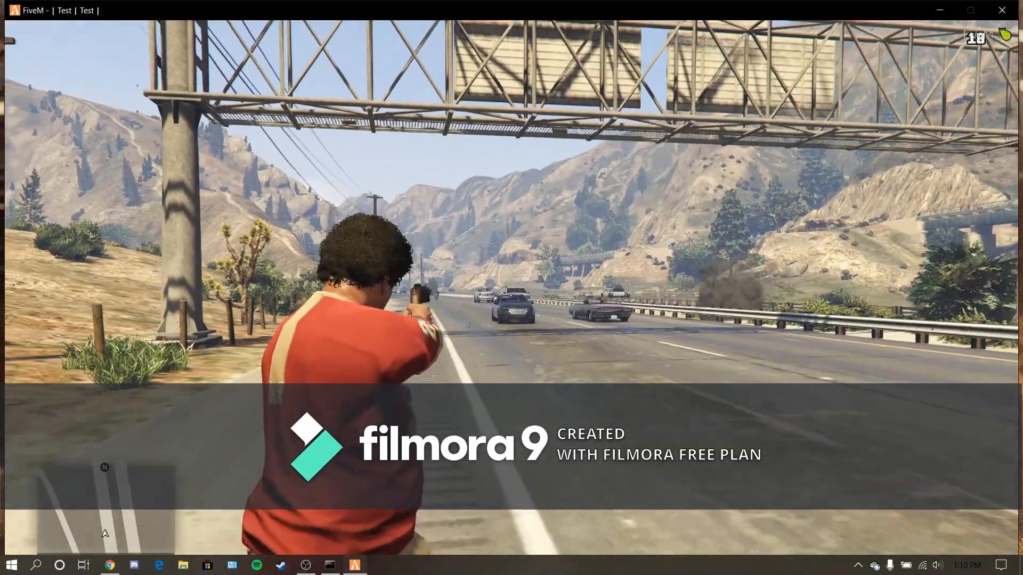
left_click(510, 288)
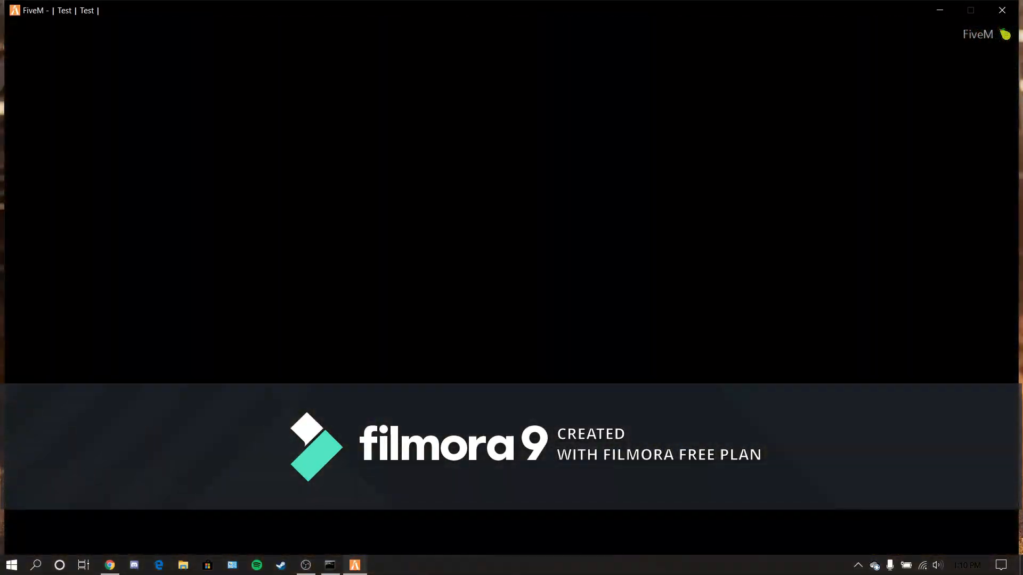
key("w")
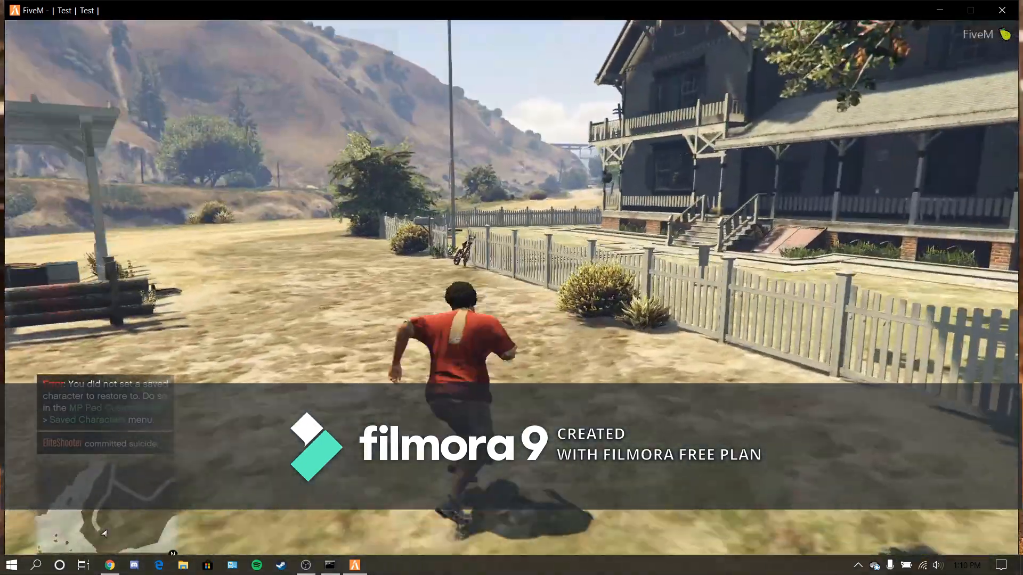
key("space")
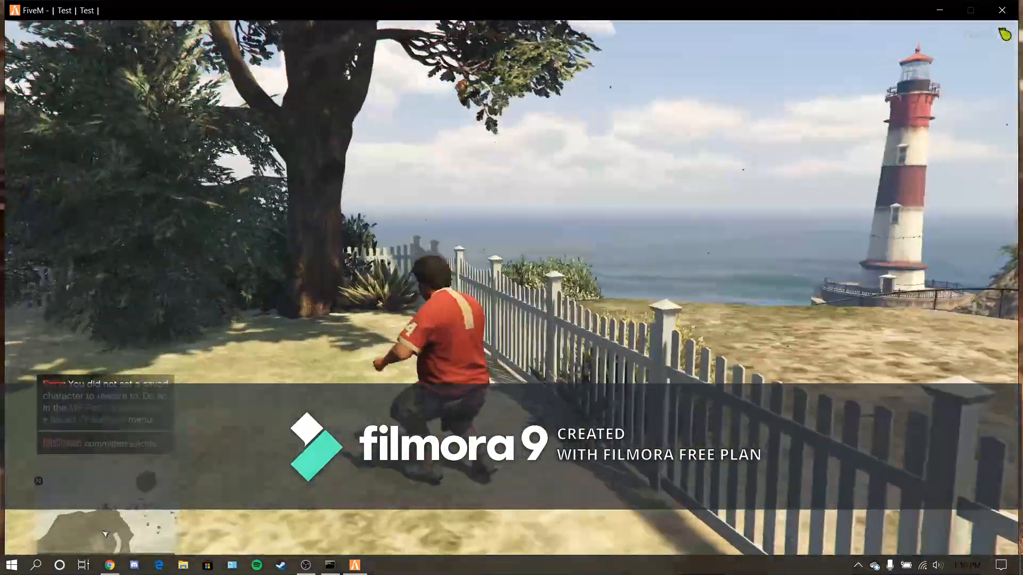
key("w")
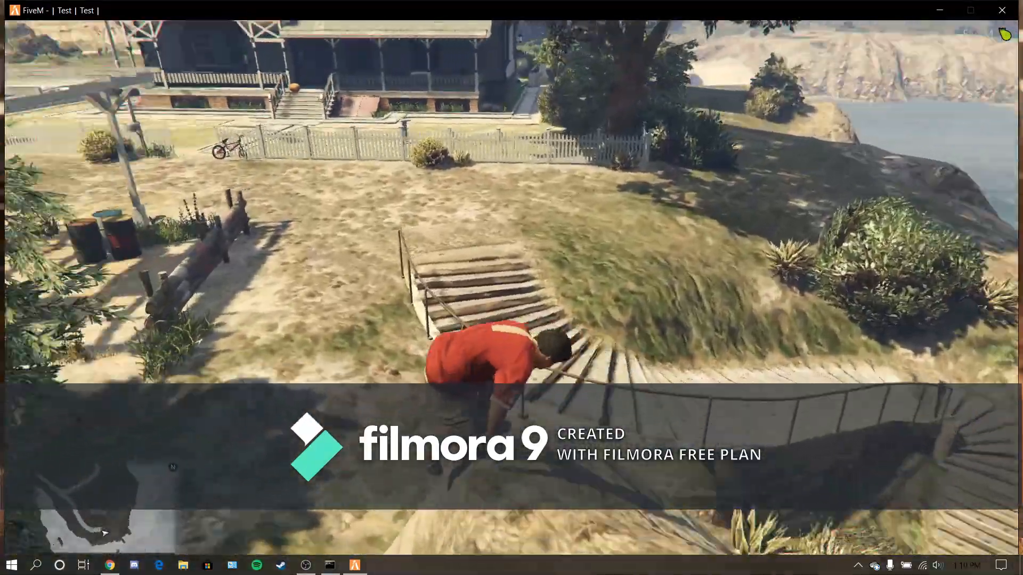
key("w")
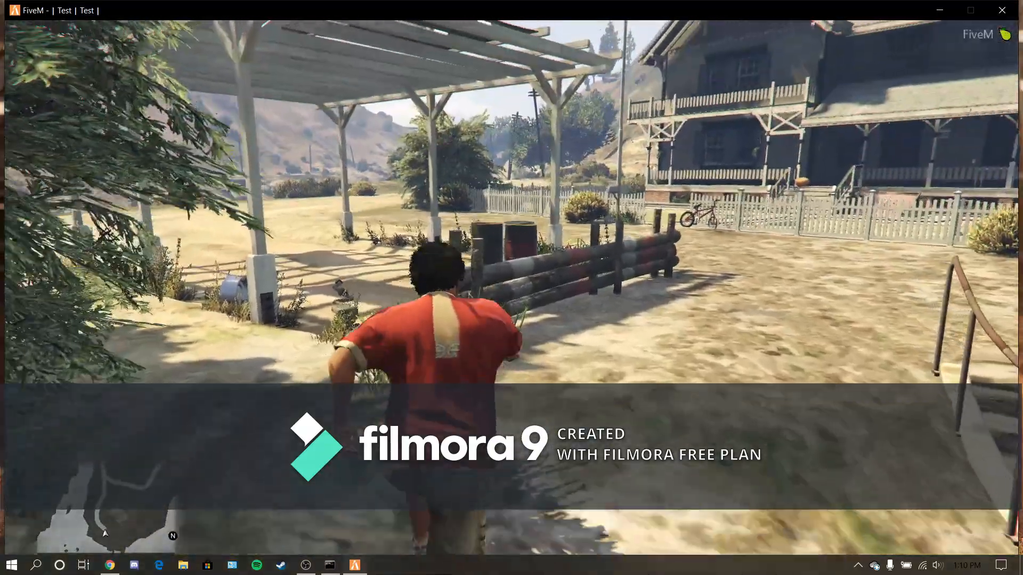
key("space")
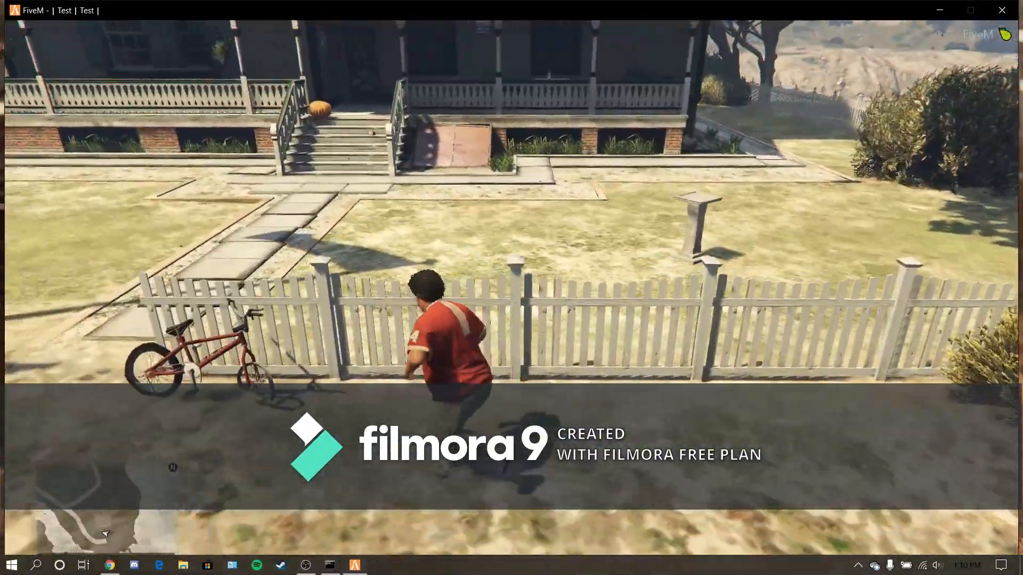
key("space")
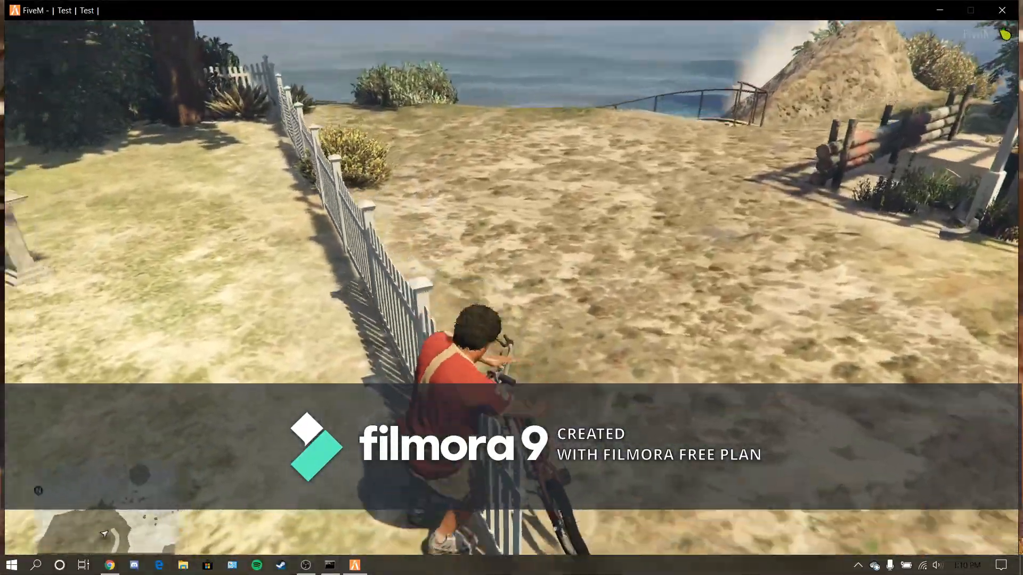
key("w")
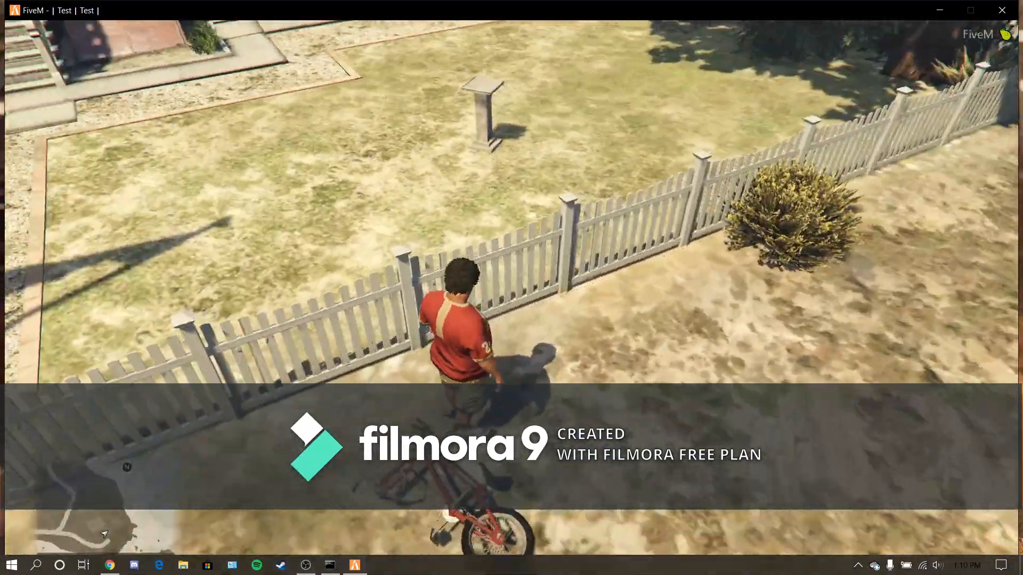
key("w")
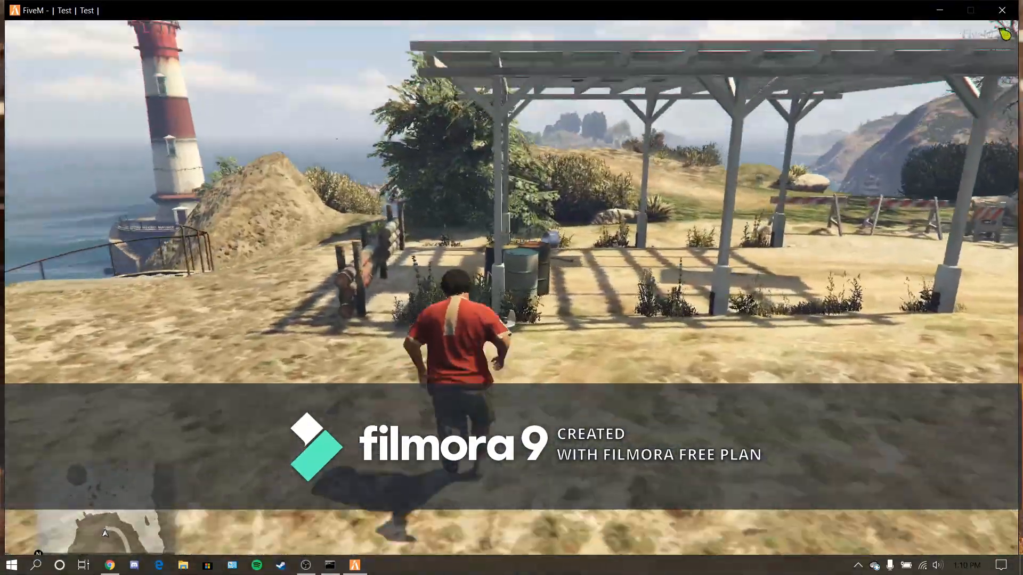
key("w")
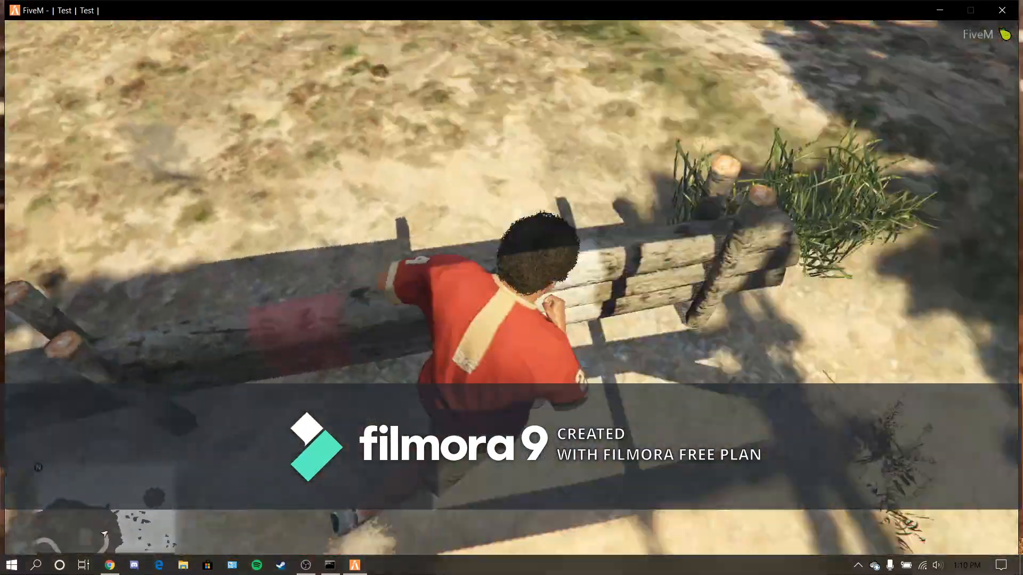